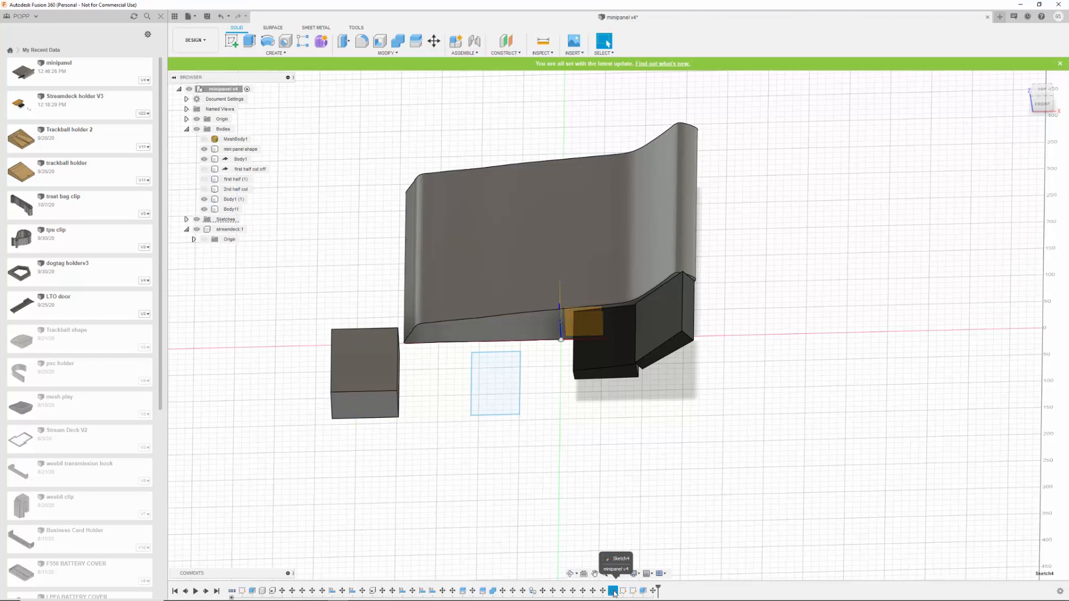
# Delete the rectangular sketch Sketch4 lying in front of the mini panel shape.
pyautogui.rightClick(613, 593)
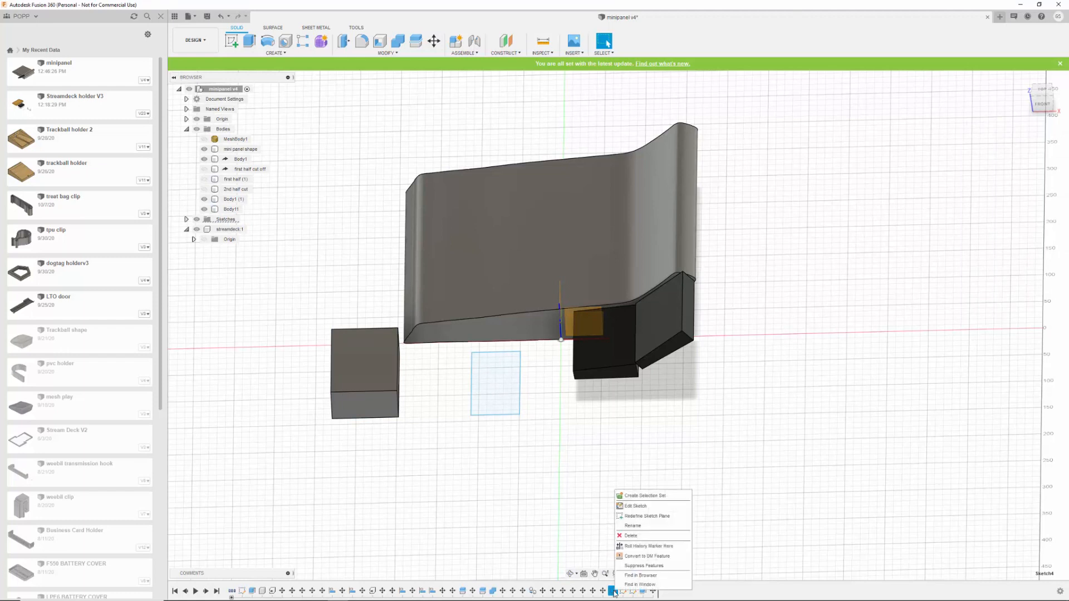
pyautogui.click(637, 536)
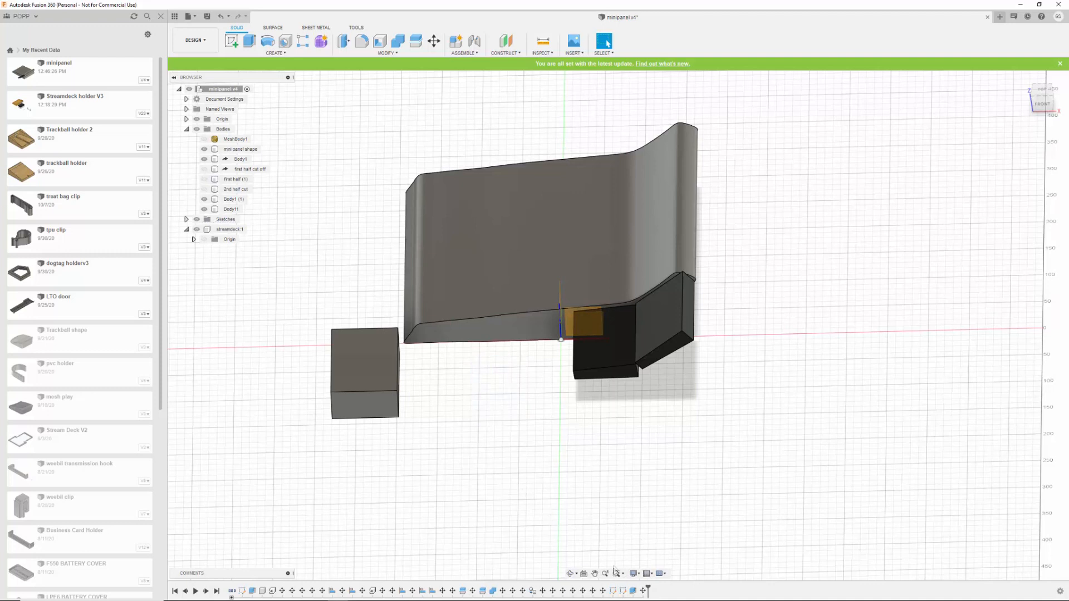
# Move the loose box body about 343 mm along X, over to the black bodies beside the panel.
pyautogui.keyDown('shift'); pyautogui.moveTo(500, 424); pyautogui.dragTo(477, 395, button='middle'); pyautogui.keyUp('shift')
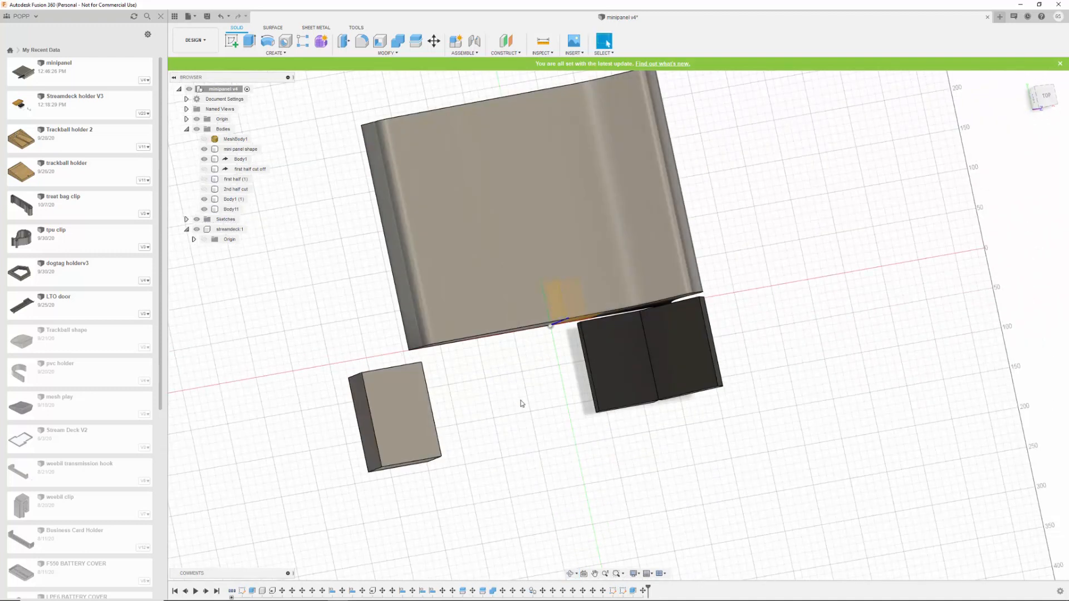
pyautogui.moveTo(514, 396); pyautogui.dragTo(493, 371, button='middle')
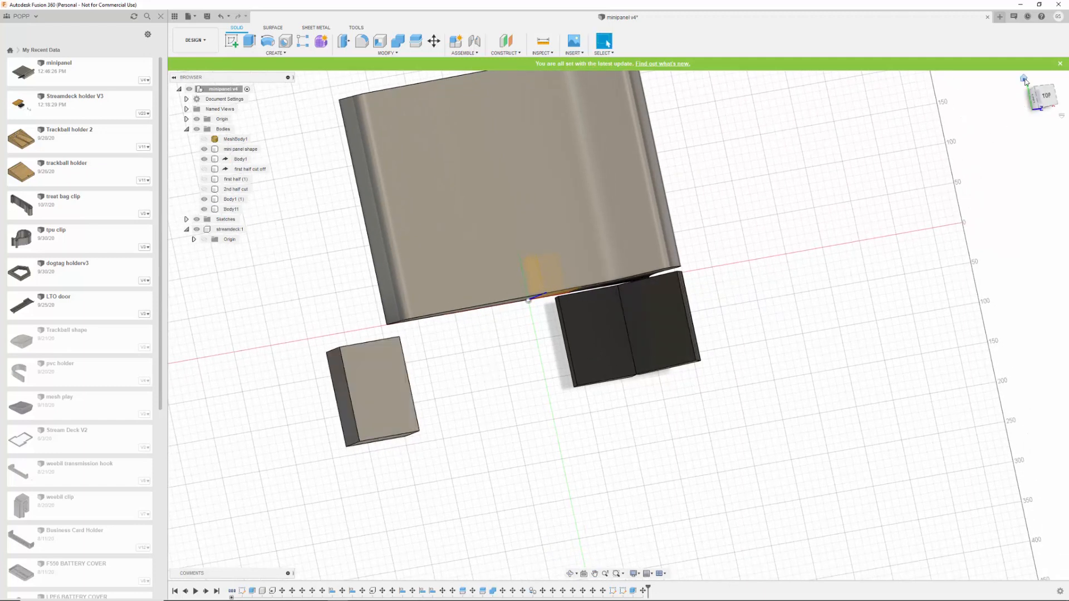
pyautogui.click(1023, 79)
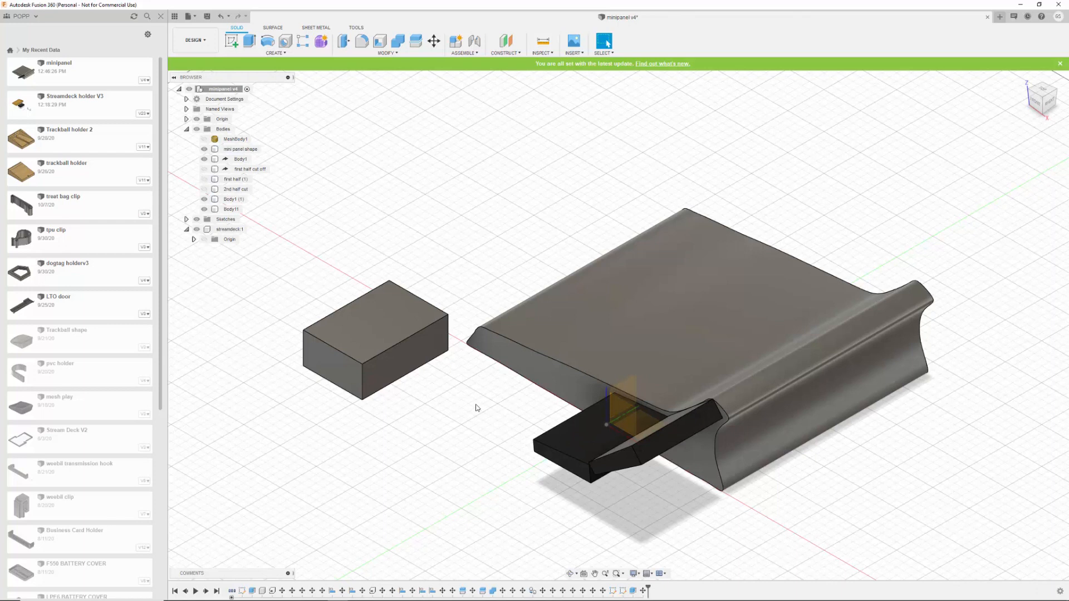
pyautogui.click(433, 41)
pyautogui.click(393, 331)
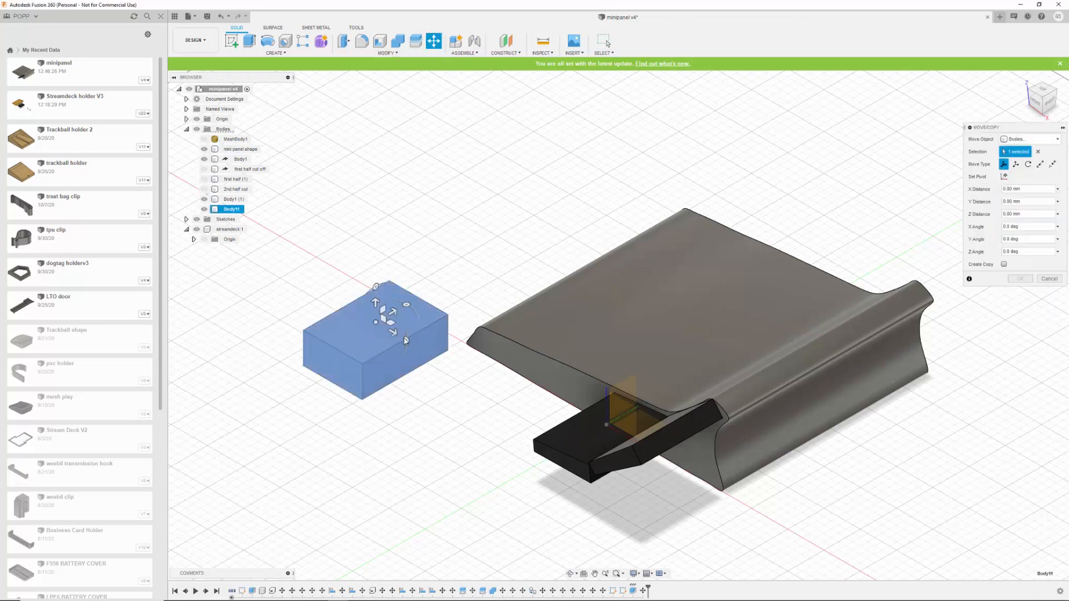
pyautogui.moveTo(400, 341); pyautogui.dragTo(642, 477)
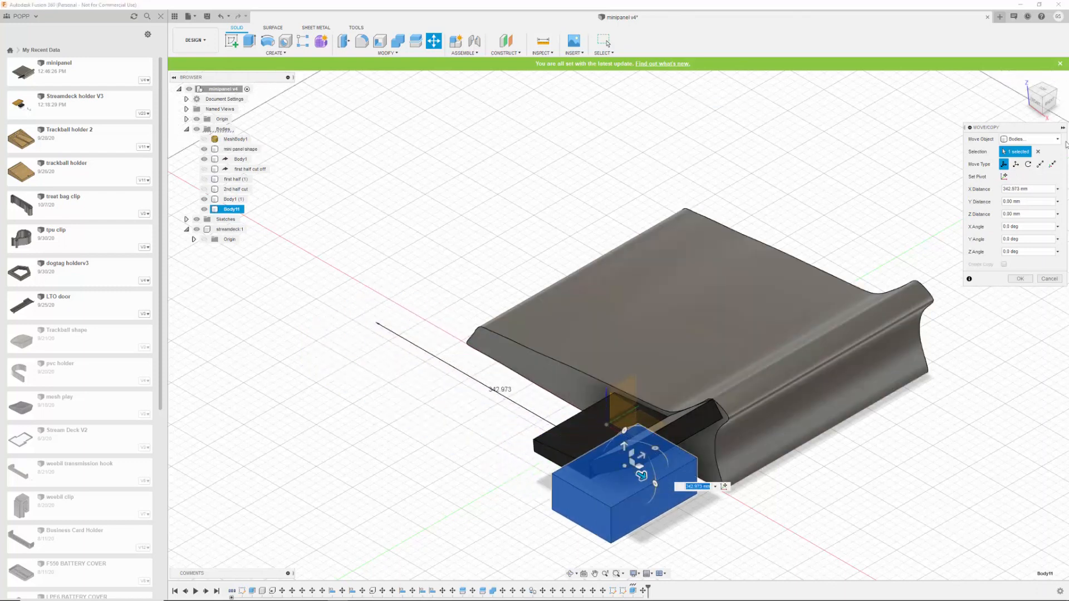
# Shift the box body a little farther along X and raise it about 15 mm under the angled black body.
pyautogui.click(1035, 104)
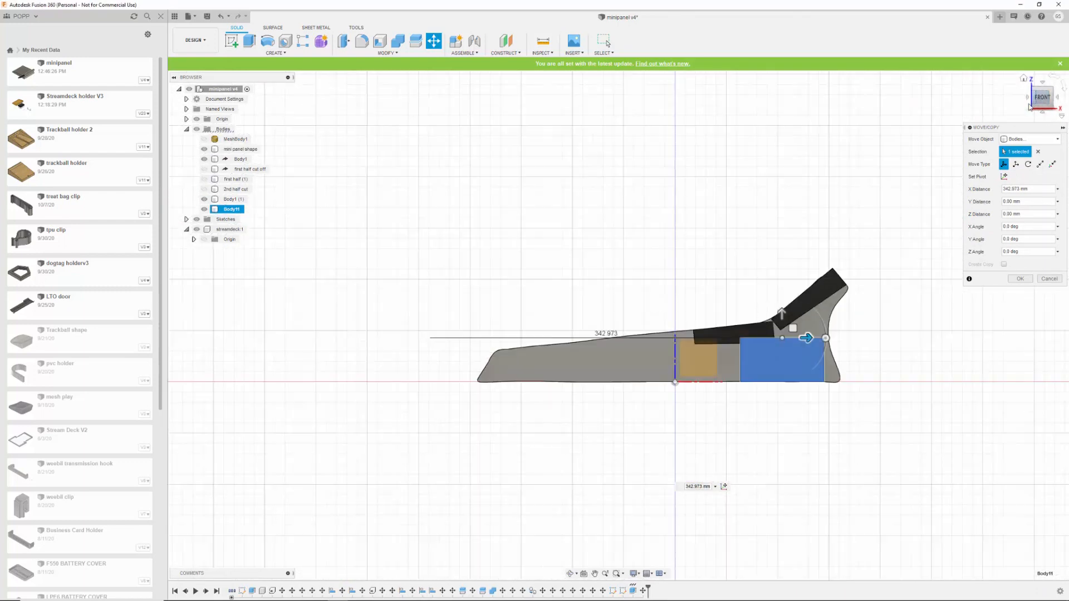
pyautogui.moveTo(808, 340); pyautogui.dragTo(800, 301)
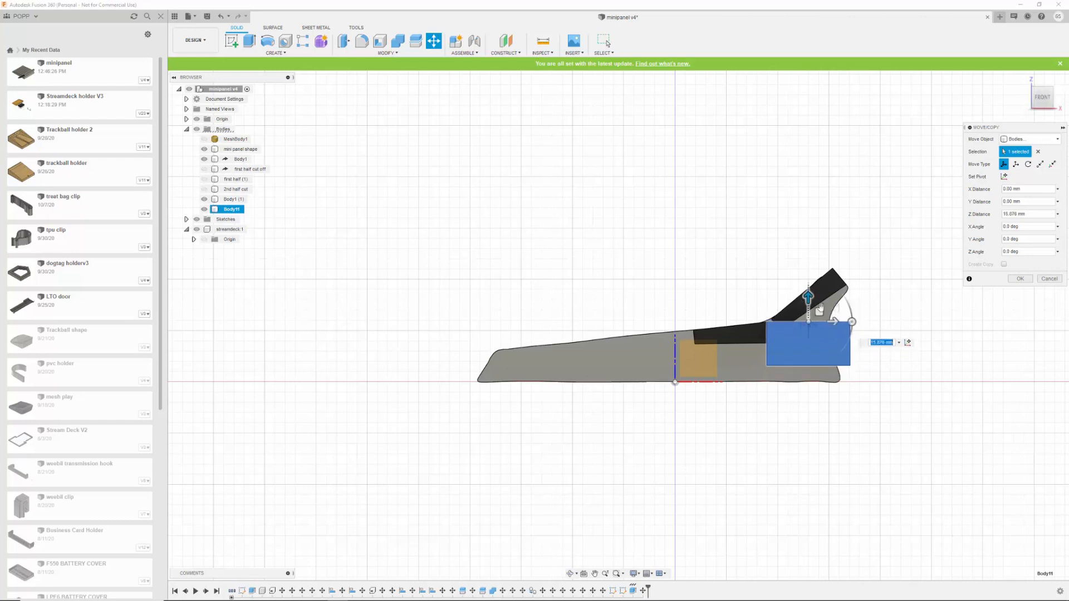
pyautogui.click(1020, 282)
# Align the box body's top face to the sloped upper face of the angled black body, using Bodies as the object type.
pyautogui.keyDown('shift'); pyautogui.moveTo(897, 305); pyautogui.dragTo(964, 334, button='middle'); pyautogui.keyUp('shift')
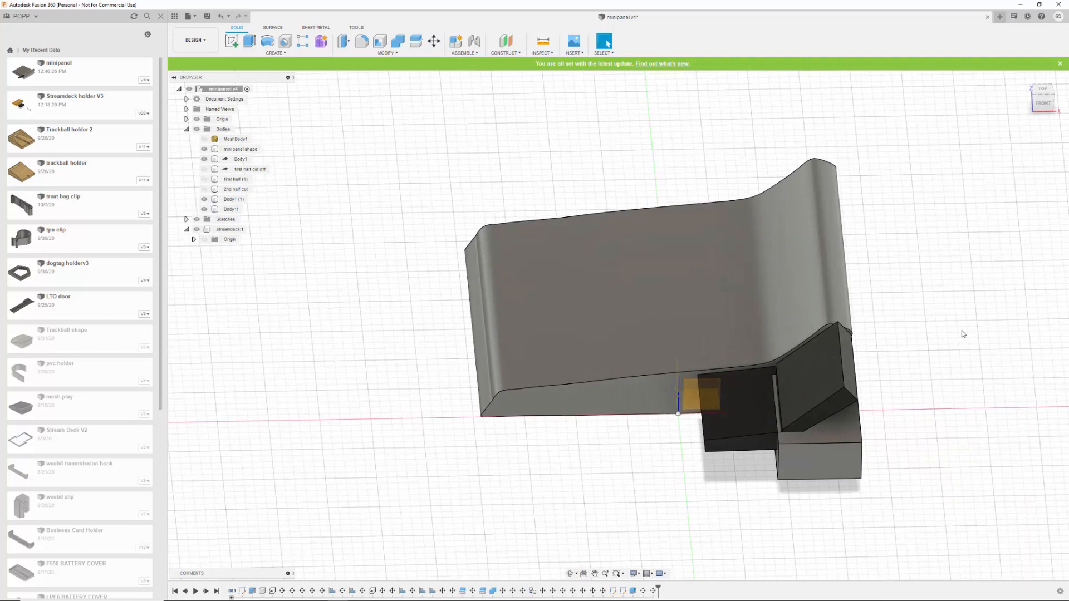
pyautogui.click(394, 55)
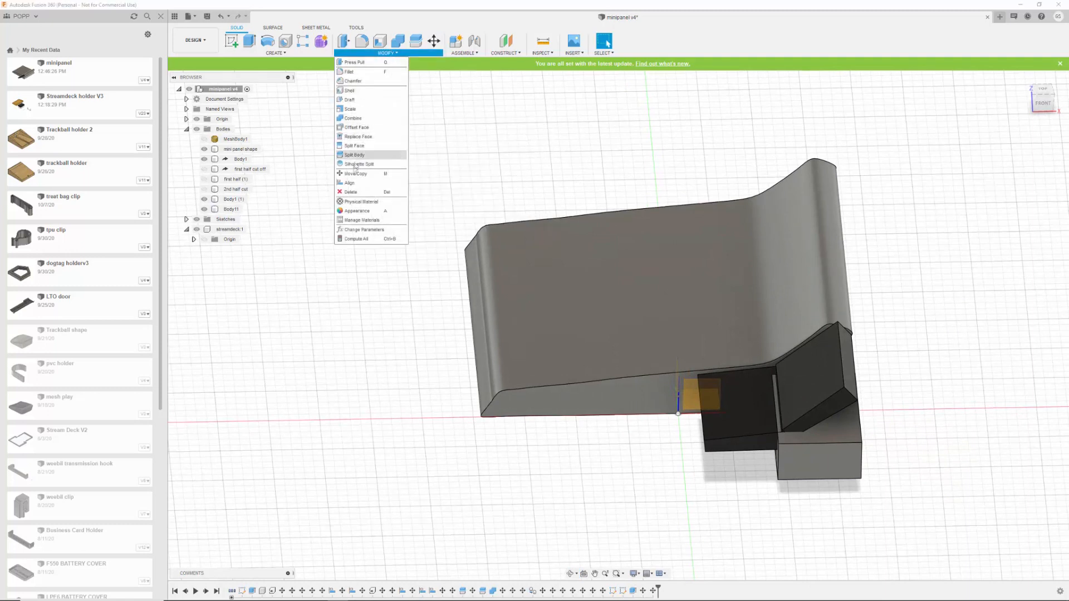
pyautogui.click(350, 182)
pyautogui.click(836, 413)
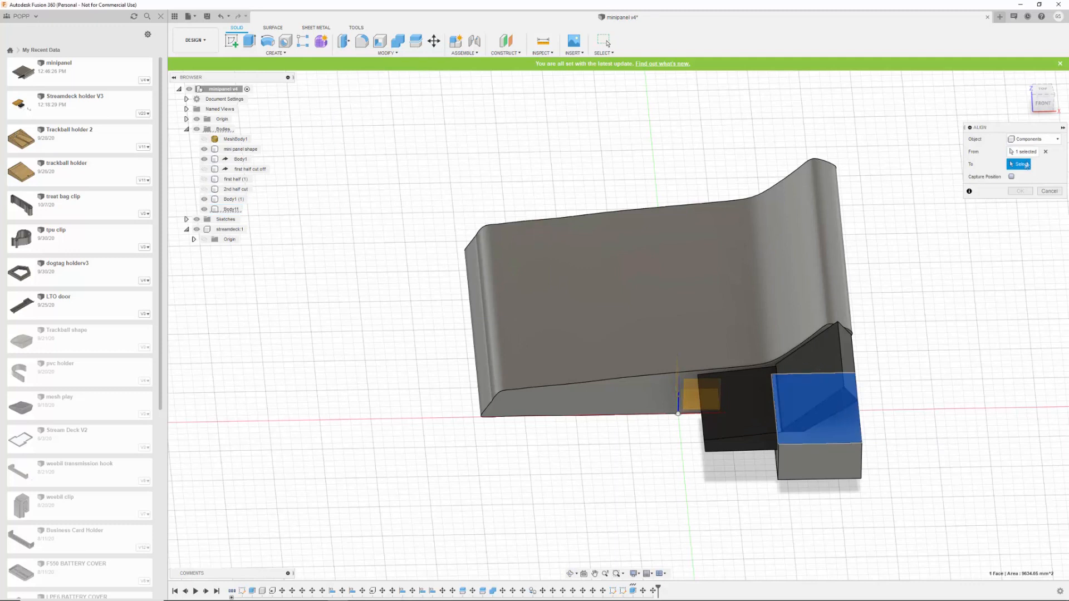
pyautogui.click(1036, 155)
pyautogui.click(1041, 139)
pyautogui.click(1023, 160)
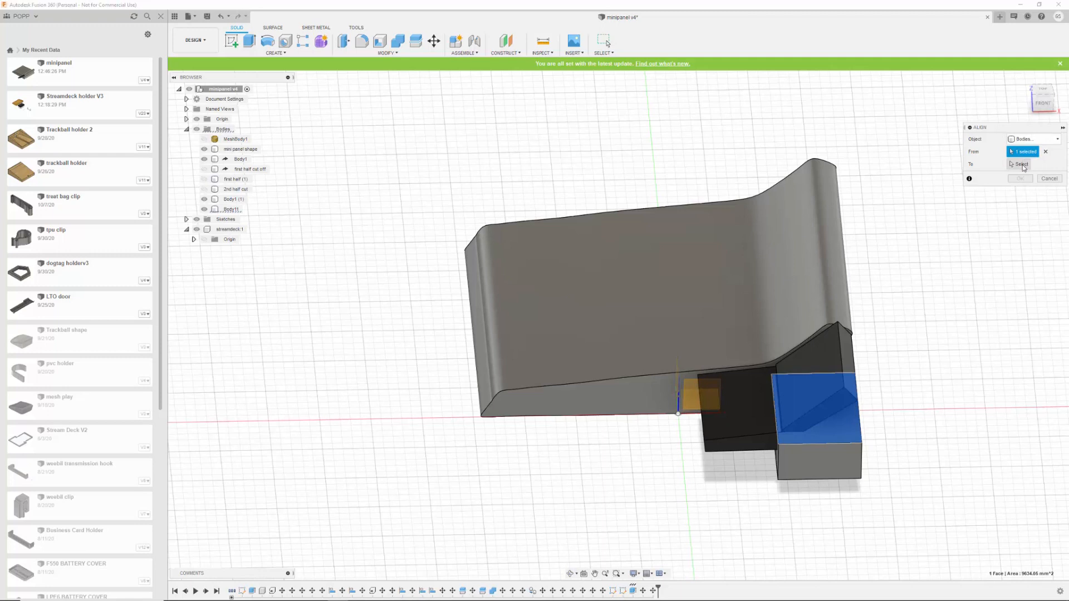
pyautogui.click(840, 432)
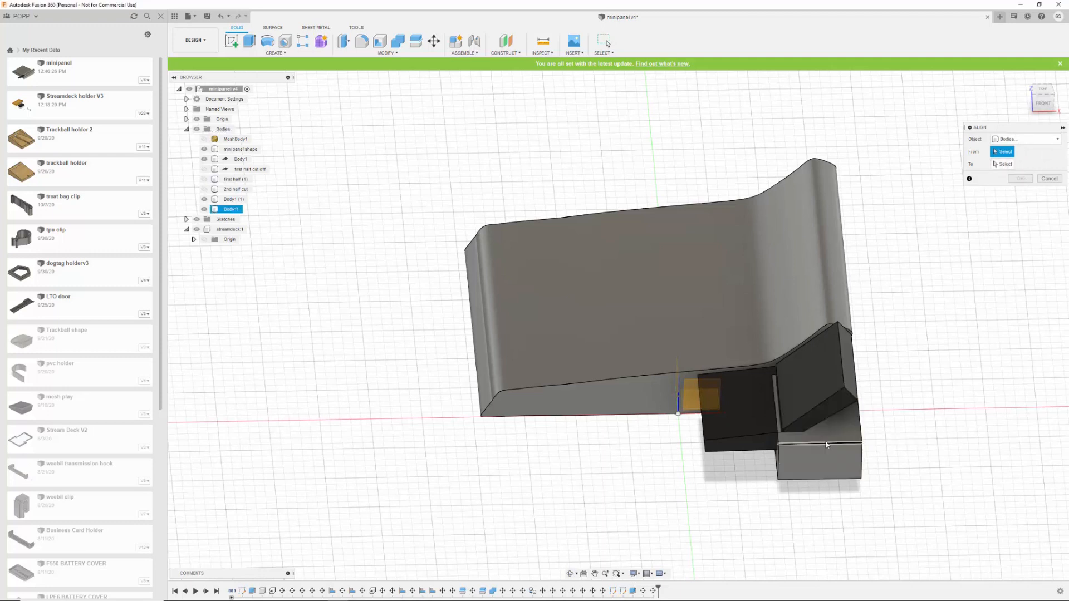
pyautogui.click(835, 425)
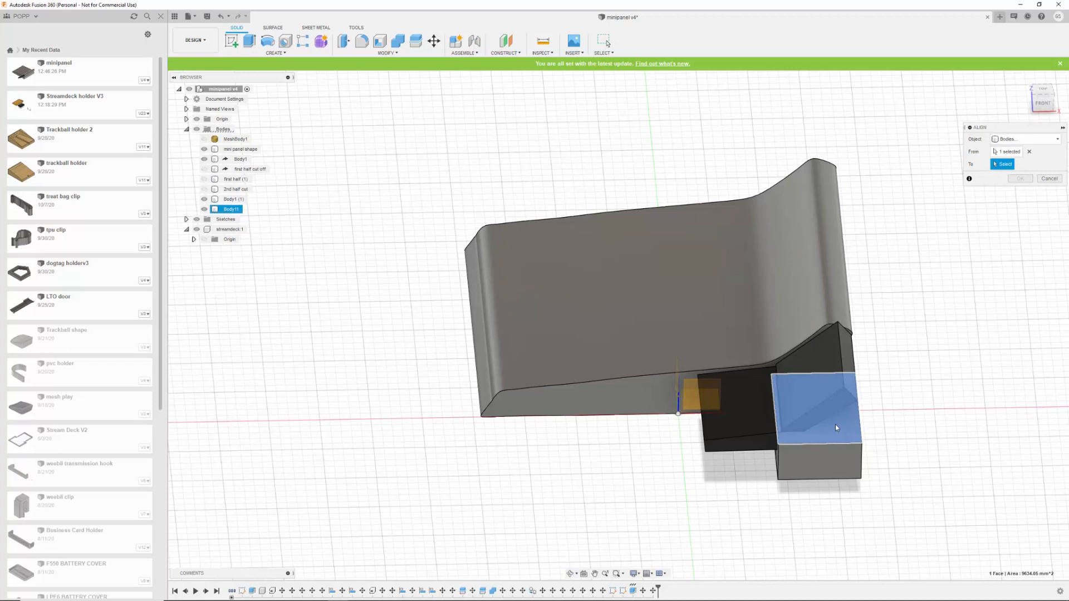
pyautogui.click(812, 363)
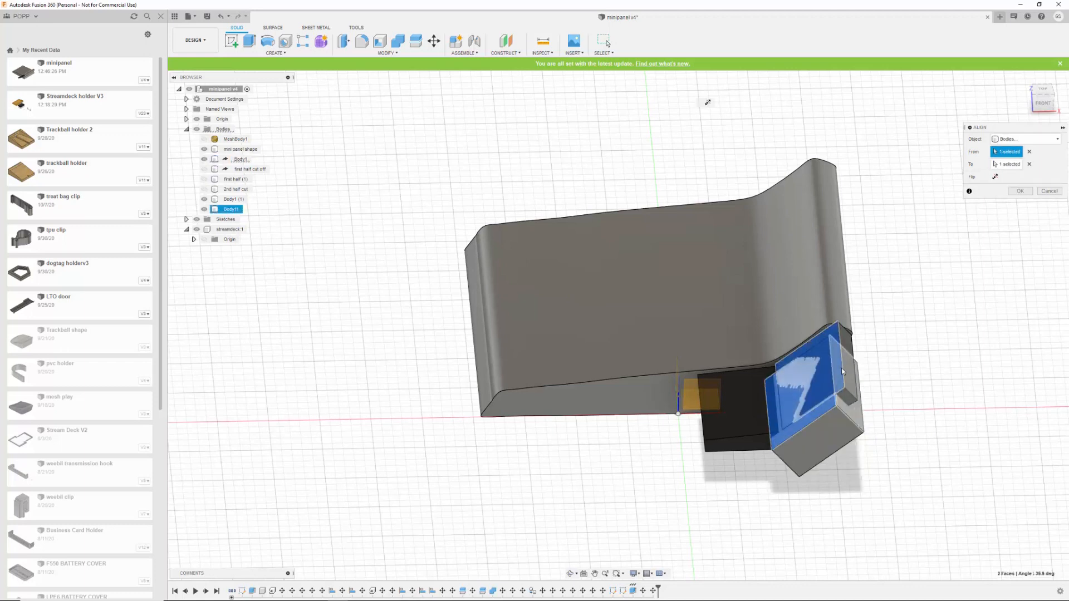
pyautogui.click(1021, 191)
# Move the box body about 11 mm up along the slope, toward the upper end of the angled black body.
pyautogui.keyDown('shift'); pyautogui.moveTo(947, 269); pyautogui.dragTo(945, 246, button='middle'); pyautogui.keyUp('shift')
pyautogui.click(1042, 99)
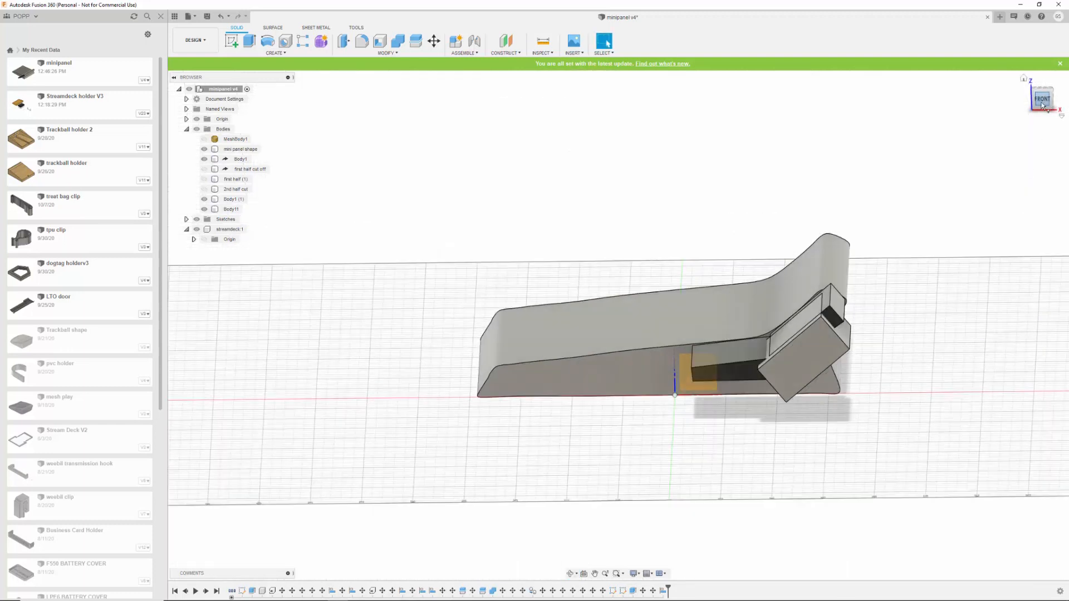
pyautogui.click(433, 41)
pyautogui.click(805, 337)
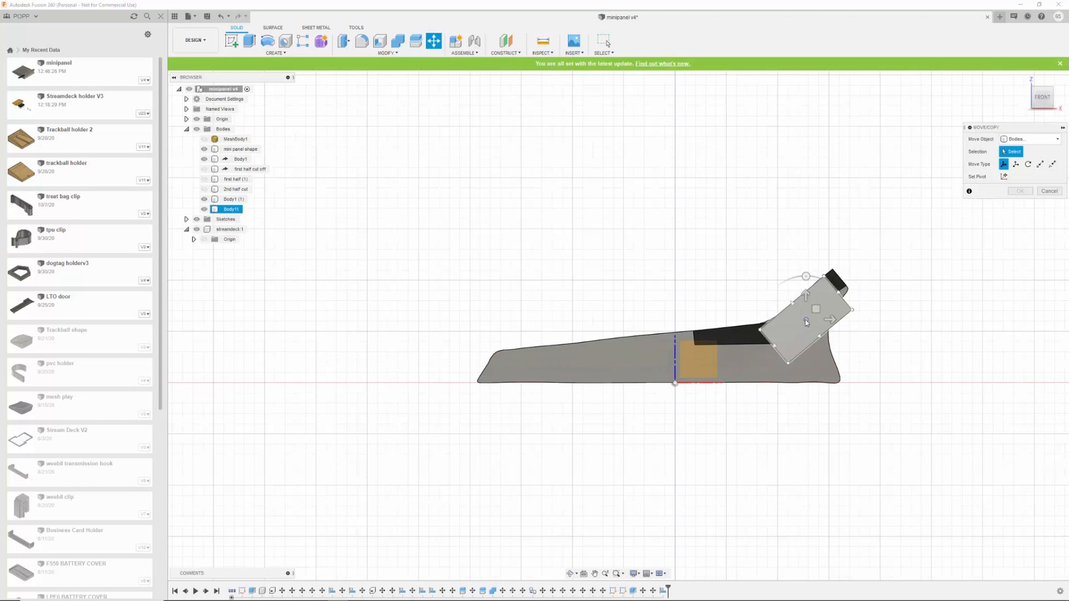
pyautogui.click(840, 297)
pyautogui.moveTo(855, 277); pyautogui.dragTo(864, 274)
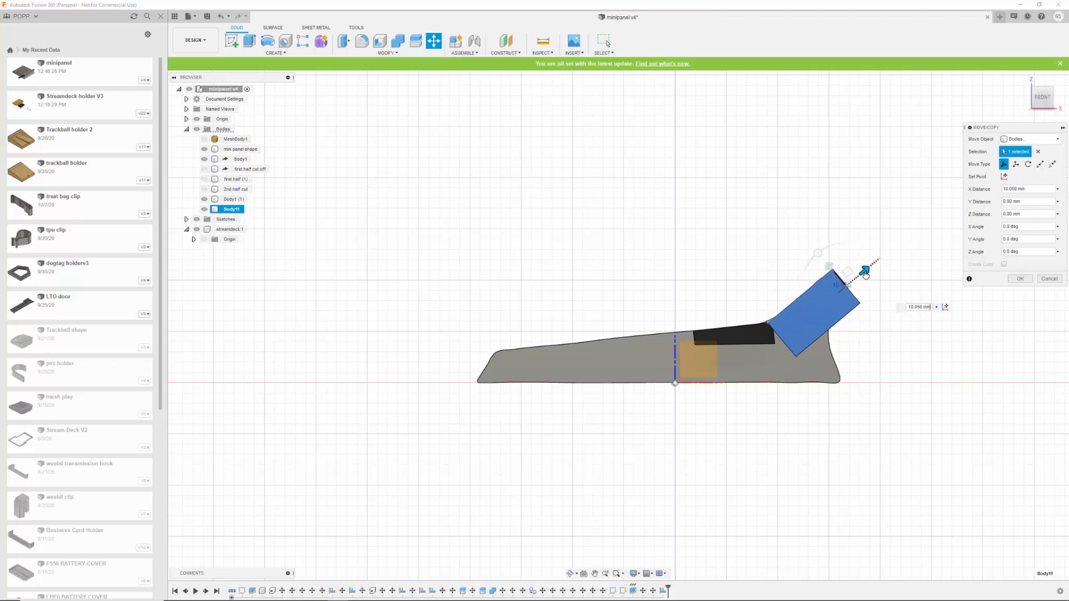
pyautogui.keyDown('shift'); pyautogui.moveTo(891, 309); pyautogui.dragTo(885, 330, button='middle'); pyautogui.keyUp('shift')
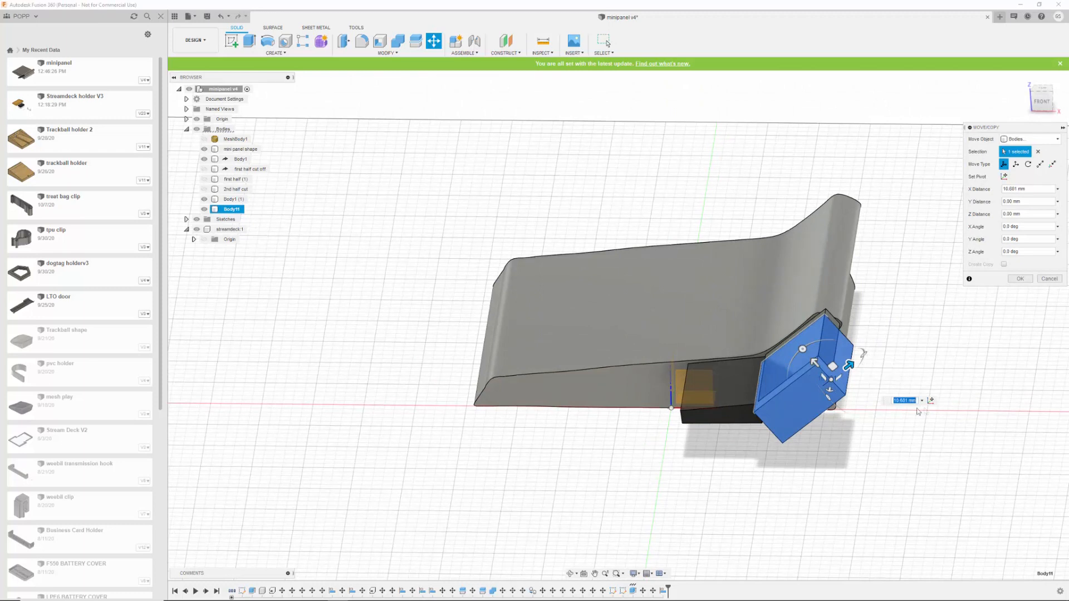
pyautogui.click(1020, 278)
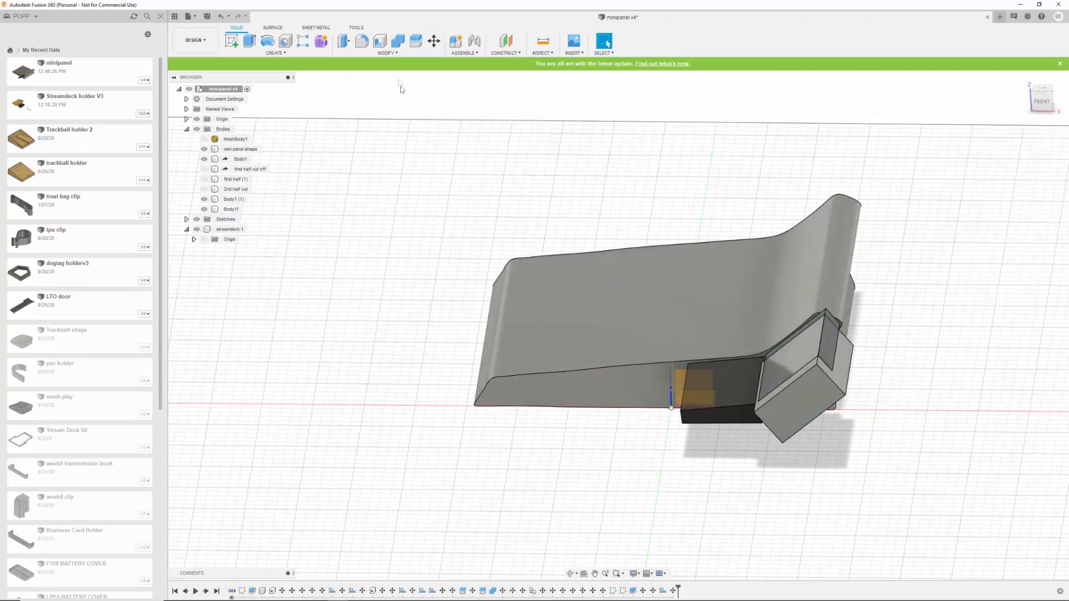
# Align the box body's upper end face with the matching end face of the angled black body.
pyautogui.click(388, 53)
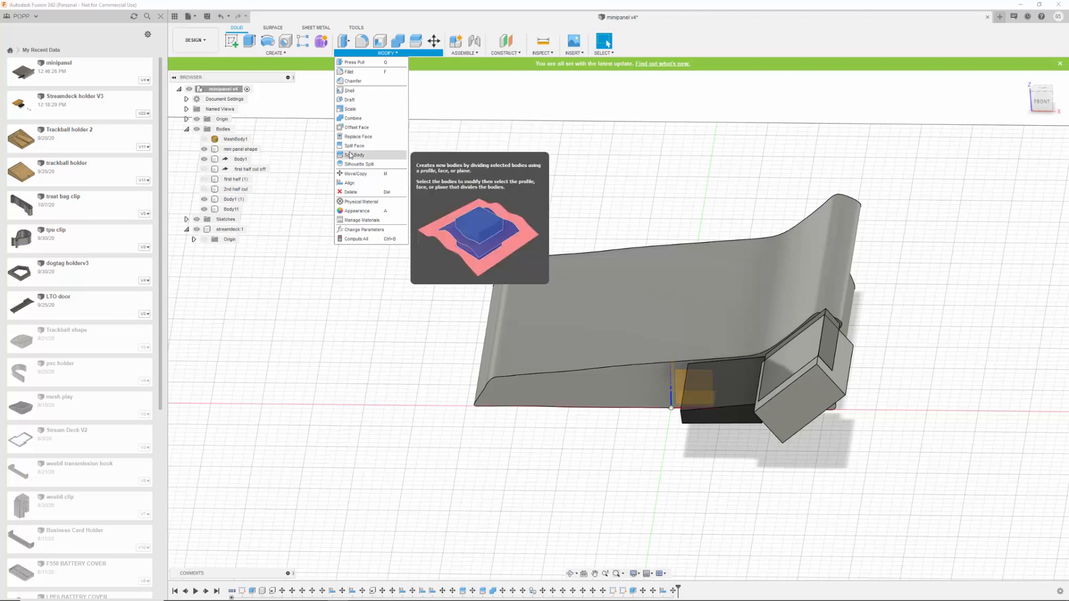
pyautogui.click(355, 183)
pyautogui.click(783, 366)
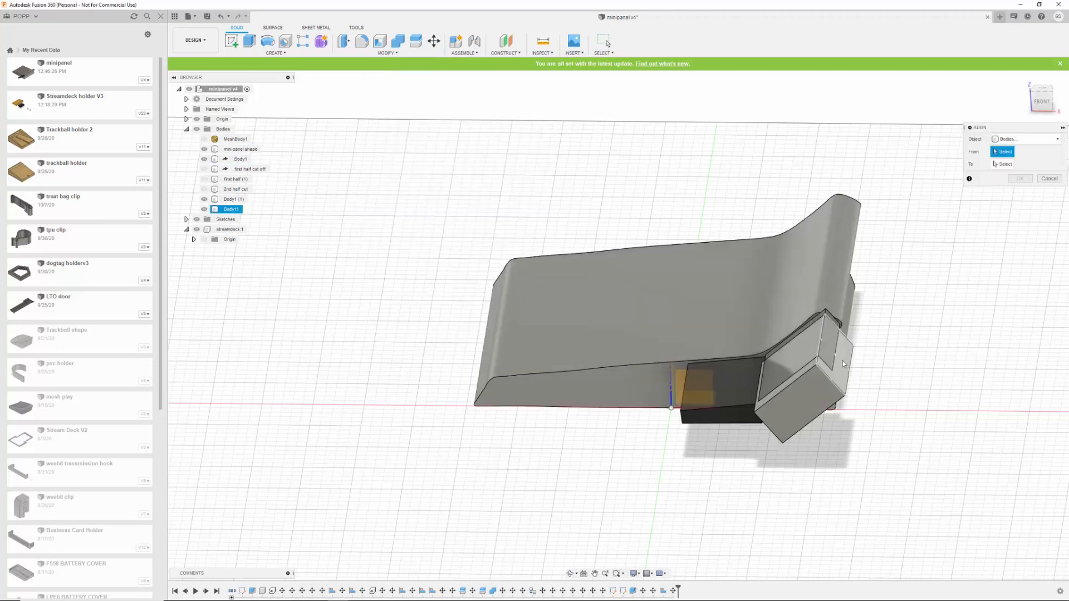
pyautogui.click(843, 365)
pyautogui.click(827, 340)
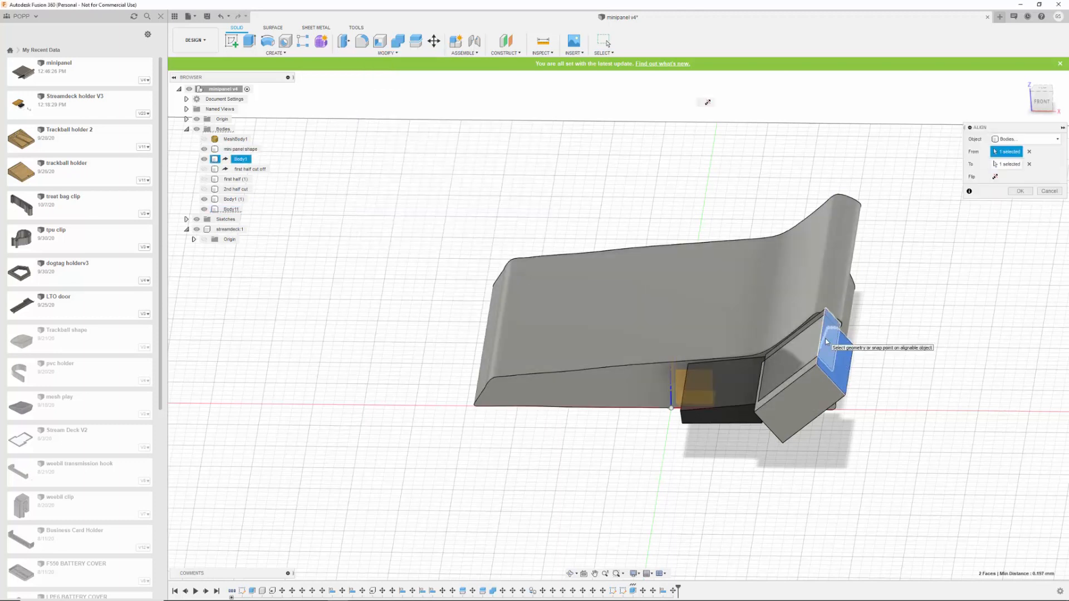
pyautogui.click(1021, 191)
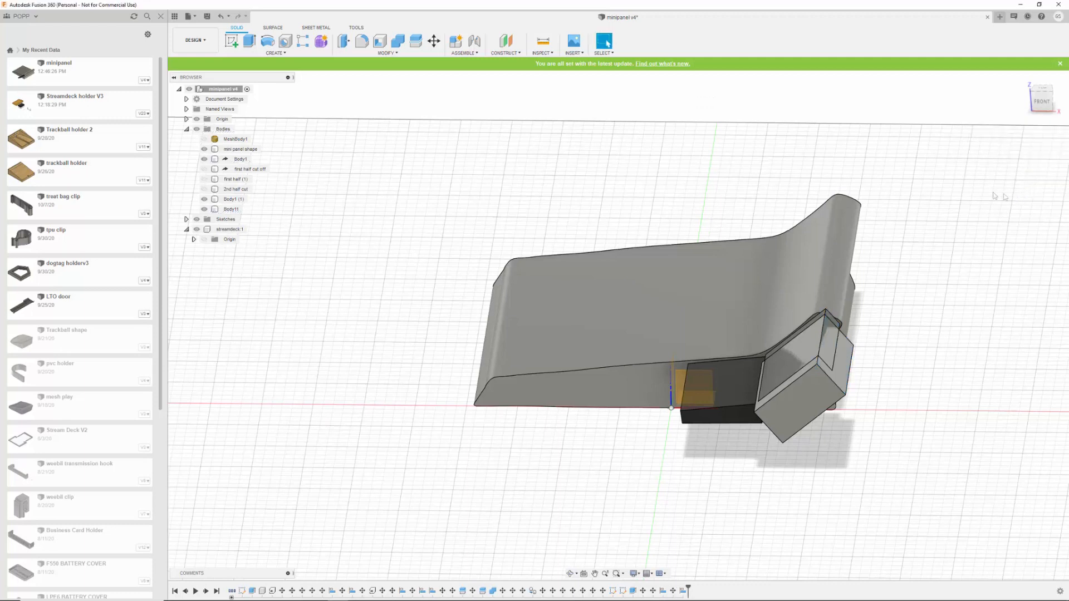
# Move the box body 3 mm along the slope, past the angled black body's end face.
pyautogui.click(435, 41)
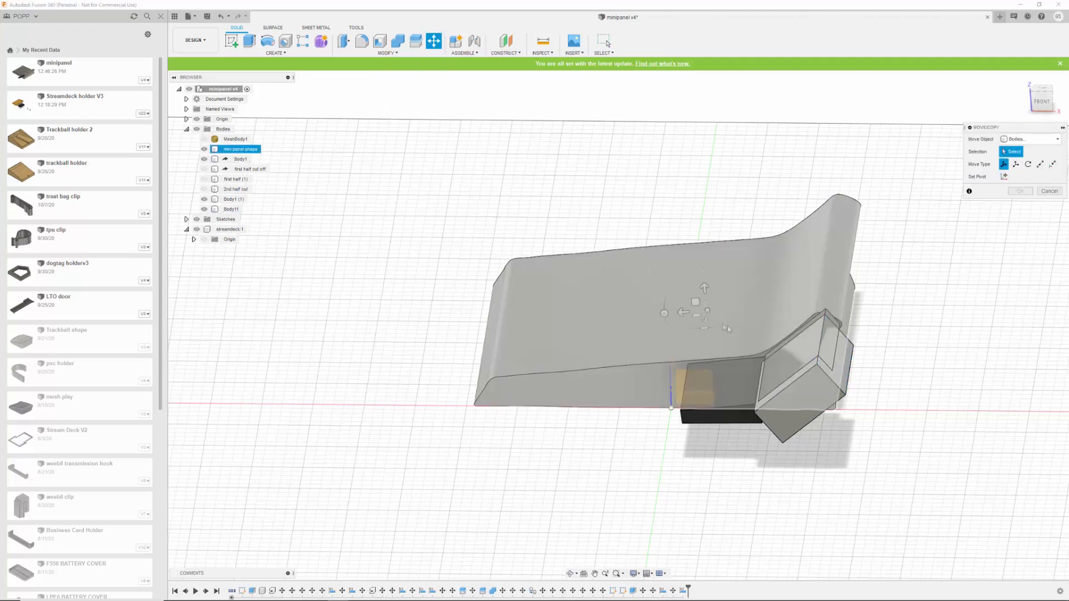
pyautogui.click(819, 367)
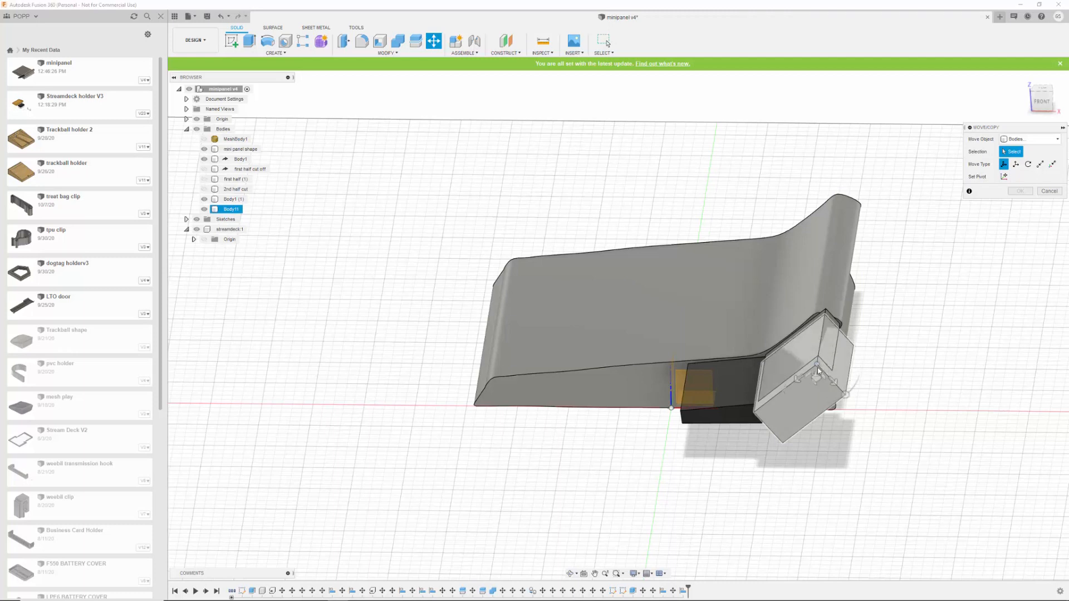
pyautogui.click(818, 367)
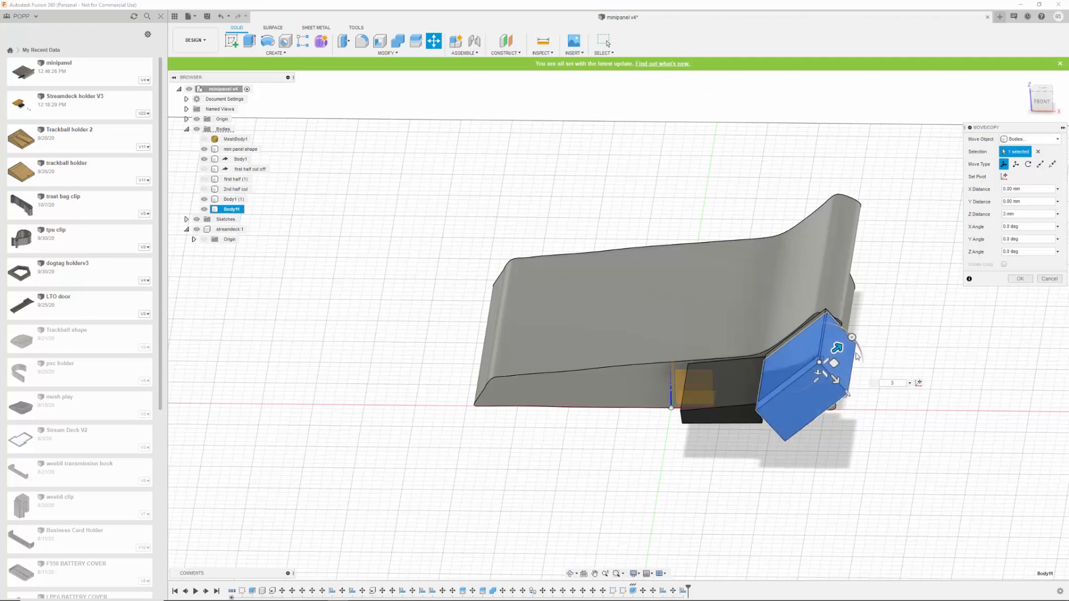
pyautogui.press('Return')
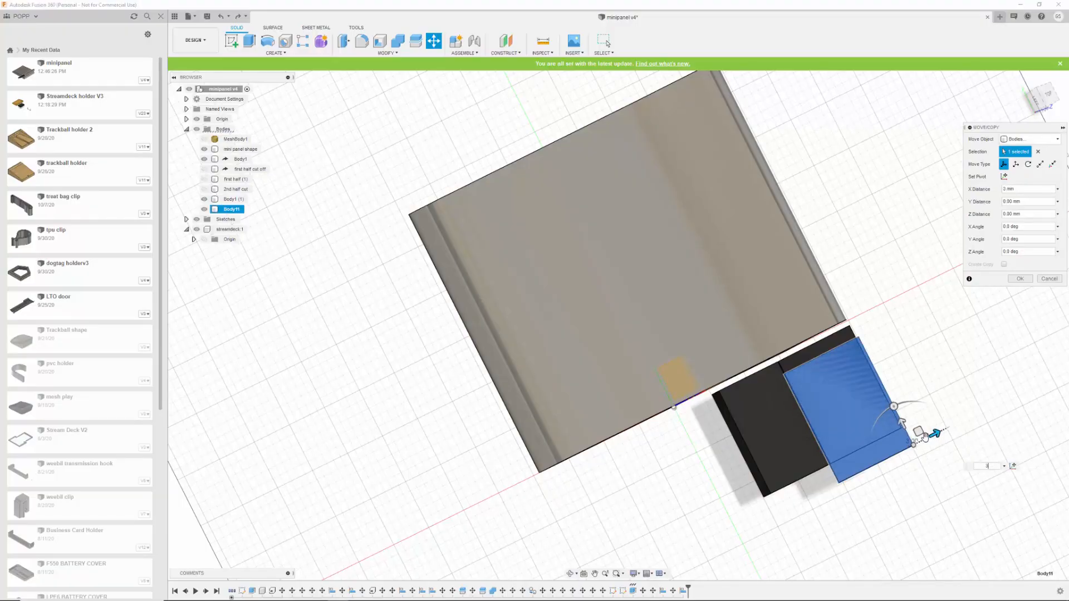
pyautogui.press('Return')
# Slide the box body about 18.5 mm sideways toward the panel so it covers the angled black body.
pyautogui.press('m')
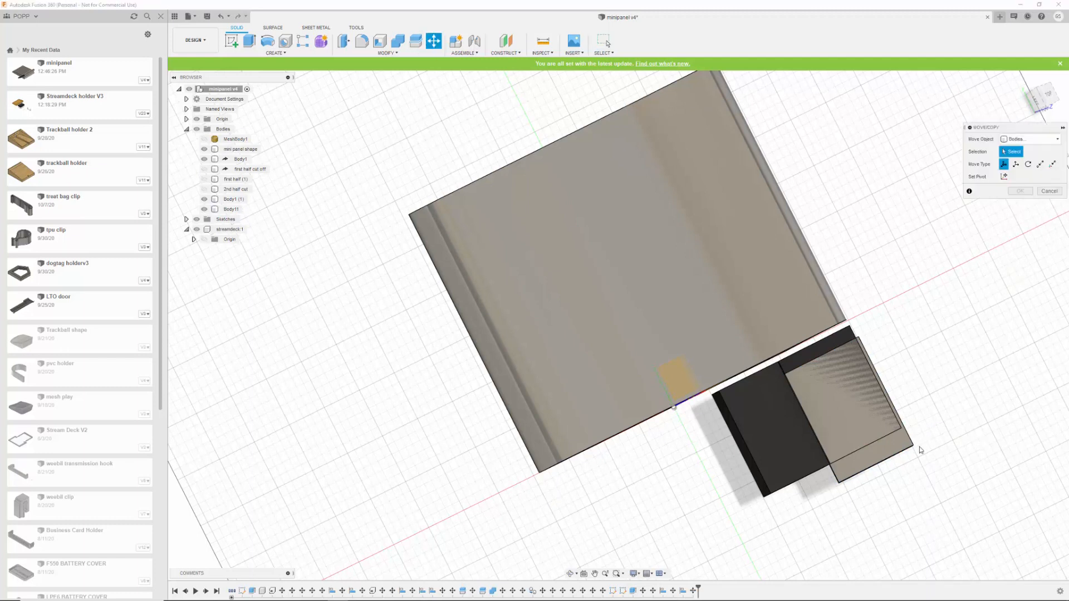
pyautogui.click(890, 446)
pyautogui.moveTo(882, 461)
pyautogui.mouseDown()
pyautogui.moveTo(882, 477)
pyautogui.moveTo(874, 474)
pyautogui.mouseUp()
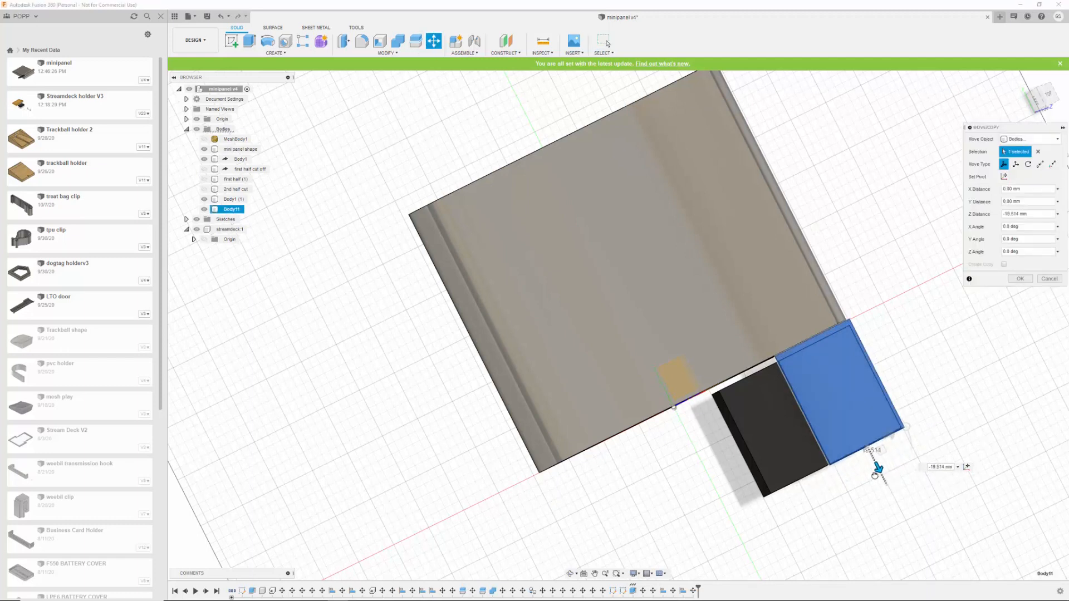
pyautogui.moveTo(875, 474); pyautogui.dragTo(879, 481)
pyautogui.click(1020, 279)
# Align the box body's side face with the corresponding side face of the angled black body.
pyautogui.keyDown('shift'); pyautogui.moveTo(954, 351); pyautogui.dragTo(947, 393, button='middle'); pyautogui.keyUp('shift')
pyautogui.click(382, 55)
pyautogui.click(365, 181)
pyautogui.click(819, 279)
pyautogui.click(873, 298)
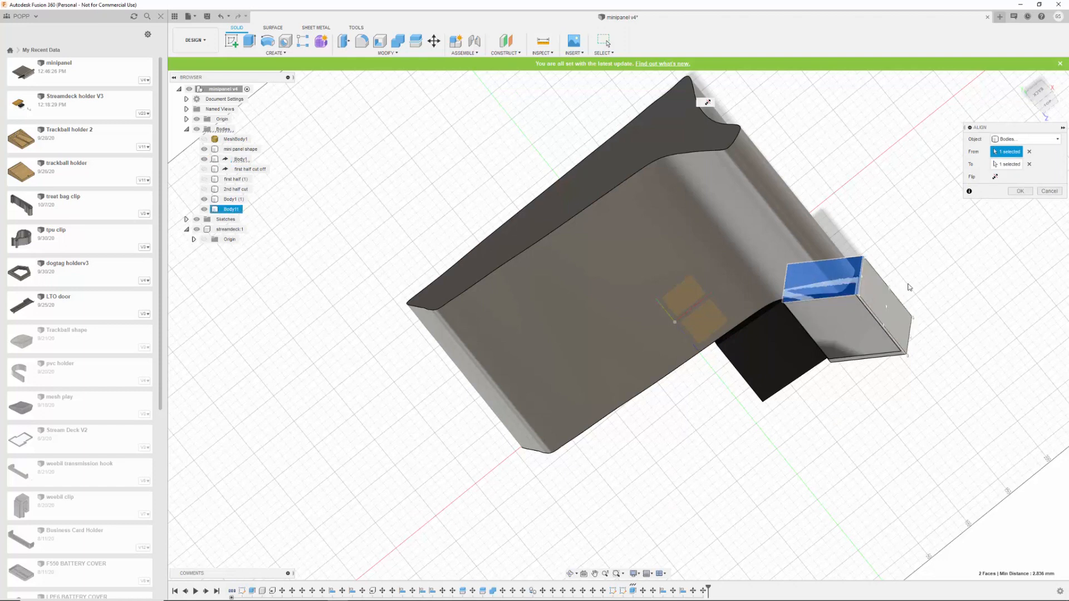
pyautogui.click(1020, 191)
# Move the aligned box body sideways relative to the angled black body.
pyautogui.keyDown('shift'); pyautogui.moveTo(954, 231); pyautogui.dragTo(941, 340, button='middle'); pyautogui.keyUp('shift')
pyautogui.click(434, 40)
pyautogui.click(927, 408)
pyautogui.moveTo(926, 408); pyautogui.dragTo(977, 443)
pyautogui.press('Return')
# Rotate the flatter block, Body1 (1), by -2.5 degrees in Z Angle.
pyautogui.keyDown('shift'); pyautogui.moveTo(987, 379); pyautogui.dragTo(938, 336, button='middle'); pyautogui.keyUp('shift')
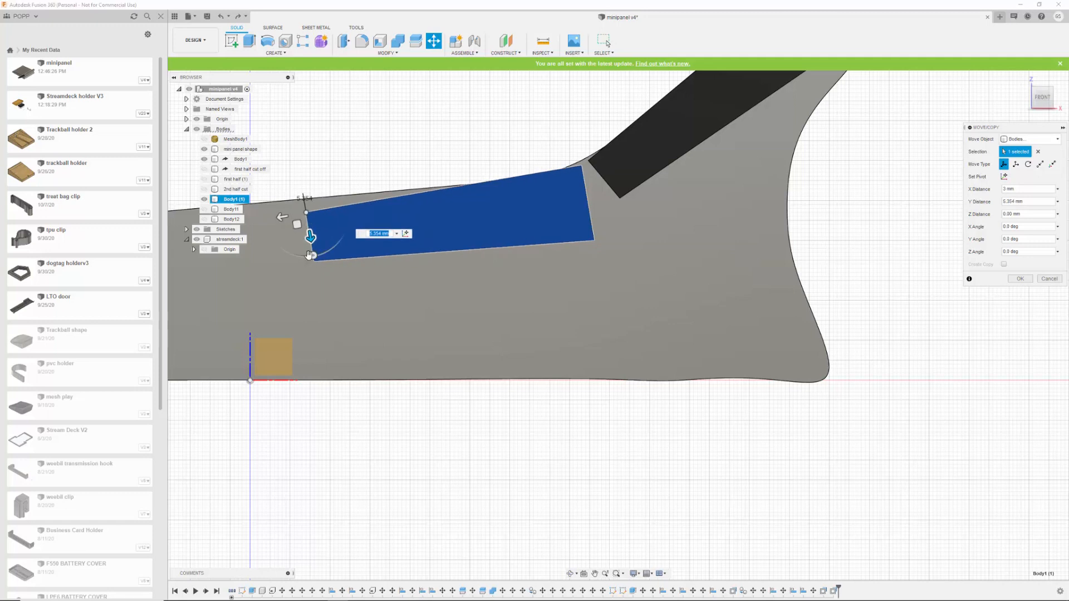
pyautogui.write('-2.5')
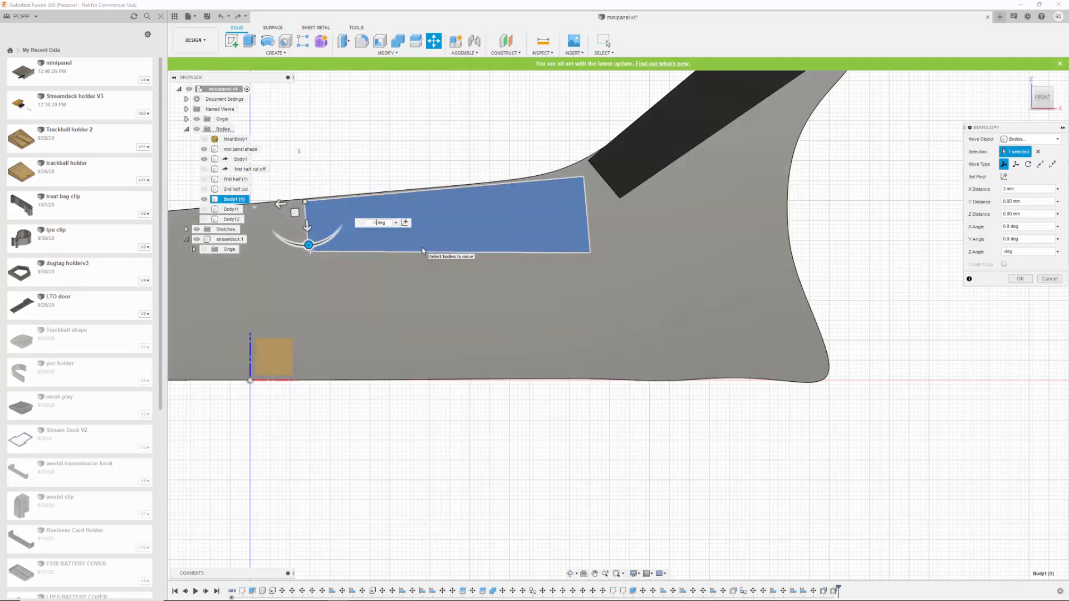
pyautogui.press('Return')
pyautogui.click(359, 221)
# Fine-tune the position and tilt of Body1 (1) against the panel's top curve, beside the angled block.
pyautogui.press('m')
pyautogui.click(1030, 139)
pyautogui.click(1022, 162)
pyautogui.click(477, 214)
pyautogui.moveTo(446, 203); pyautogui.dragTo(445, 201)
pyautogui.moveTo(447, 182); pyautogui.dragTo(444, 181)
pyautogui.moveTo(472, 223); pyautogui.dragTo(483, 221)
pyautogui.moveTo(456, 201); pyautogui.dragTo(454, 200)
pyautogui.click(482, 220)
pyautogui.press('Return')
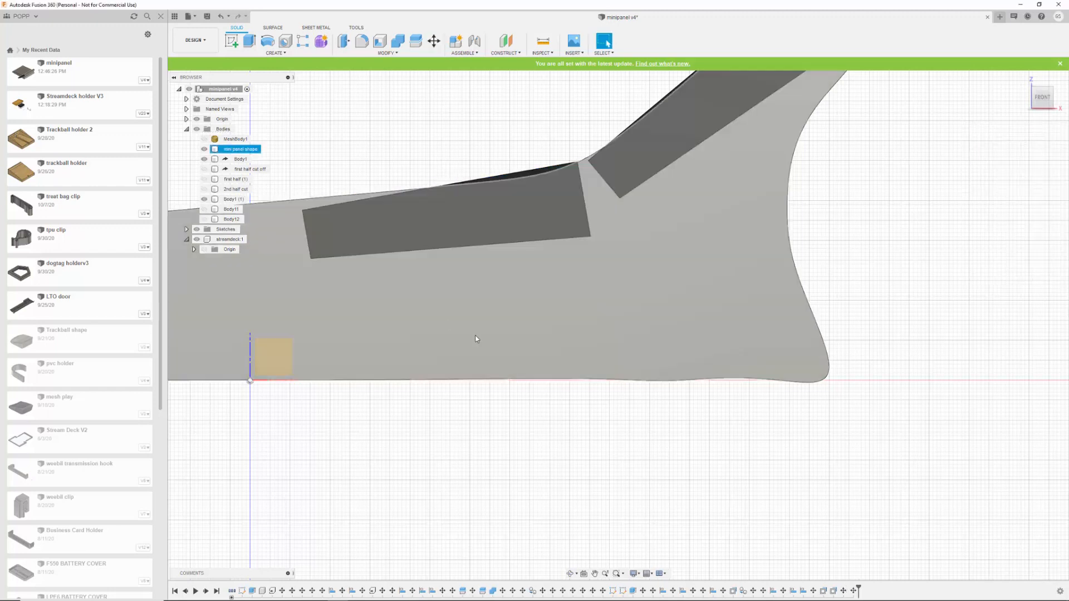
# Show the hidden box bodies Body11 and Body12 around the device blocks.
pyautogui.keyDown('shift'); pyautogui.moveTo(475, 338); pyautogui.dragTo(431, 312, button='middle'); pyautogui.keyUp('shift')
pyautogui.click(1040, 99)
pyautogui.click(205, 209)
pyautogui.click(204, 220)
pyautogui.keyDown('shift'); pyautogui.moveTo(368, 301); pyautogui.dragTo(412, 312, button='middle'); pyautogui.keyUp('shift')
# Extend the end face of the flatter box body slightly outward with Press Pull.
pyautogui.click(388, 53)
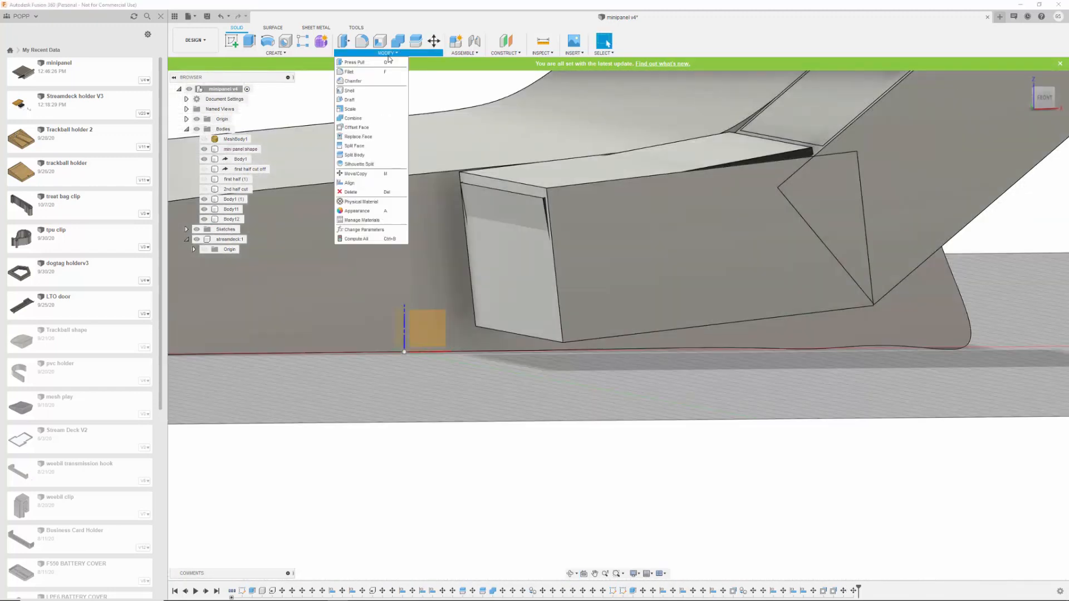
pyautogui.click(367, 62)
pyautogui.click(501, 255)
pyautogui.press('Return')
pyautogui.click(501, 261)
pyautogui.moveTo(487, 257); pyautogui.dragTo(473, 255)
pyautogui.press('Return')
# Shift the box body slightly along one axis with the Move command.
pyautogui.keyDown('shift'); pyautogui.moveTo(527, 286); pyautogui.dragTo(368, 334, button='middle'); pyautogui.keyUp('shift')
pyautogui.press('m')
pyautogui.click(490, 184)
pyautogui.moveTo(509, 158); pyautogui.dragTo(511, 166)
pyautogui.moveTo(511, 166); pyautogui.dragTo(527, 235, button='middle')
pyautogui.click(1020, 280)
# Create separate components from the panel, half and box bodies.
pyautogui.click(388, 53)
pyautogui.scroll(-8, 612, 278)
pyautogui.keyDown('shift'); pyautogui.moveTo(640, 356); pyautogui.dragTo(707, 396, button='middle'); pyautogui.keyUp('shift')
# Rename Component7 as Streamdeck container and hide the 2nd half cut component.
pyautogui.click(233, 249)
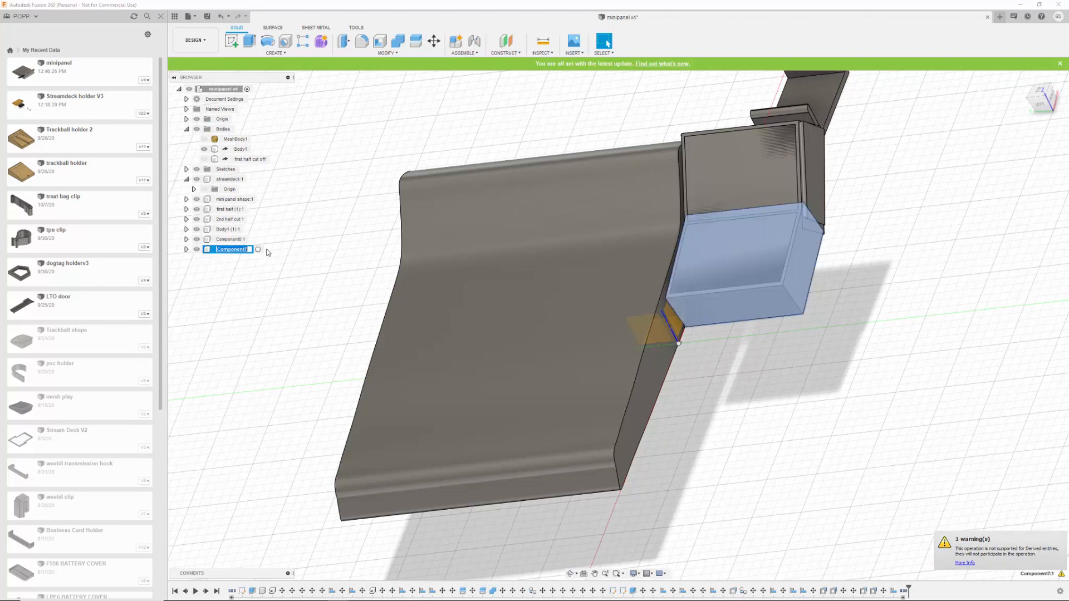
pyautogui.click(228, 229)
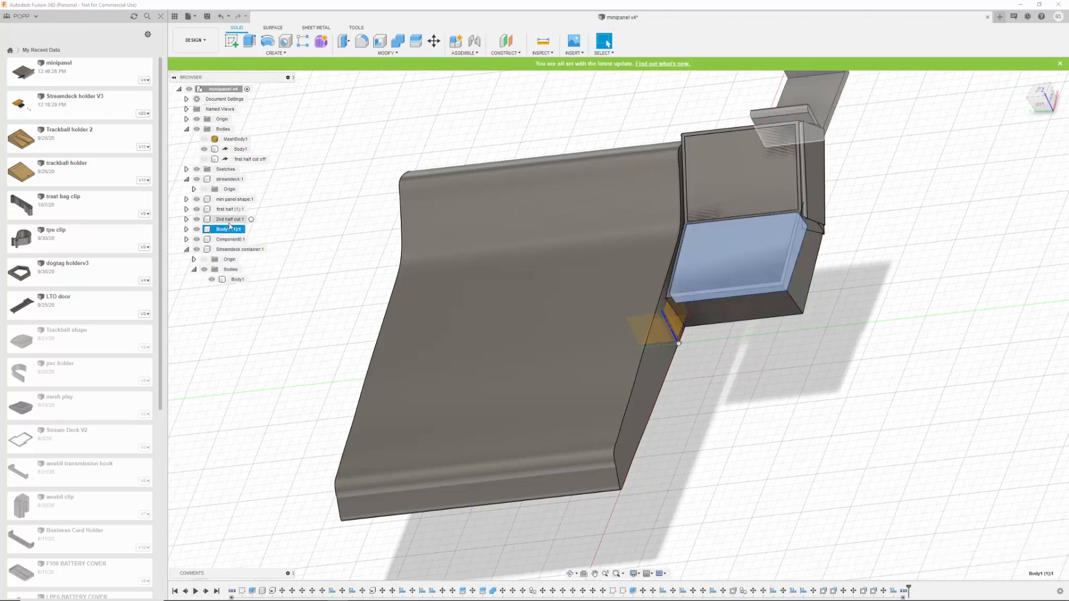
pyautogui.click(197, 219)
# Move the box body from Component6 into the Streamdeck container component and delete the emptied Component6.
pyautogui.click(186, 239)
pyautogui.click(195, 259)
pyautogui.click(234, 269)
pyautogui.moveTo(234, 269); pyautogui.dragTo(239, 280)
pyautogui.click(231, 240)
pyautogui.press('Delete')
pyautogui.click(506, 320)
# Hide the first half (1) component and collapse the streamdeck and Streamdeck container entries.
pyautogui.keyDown('shift'); pyautogui.moveTo(673, 311); pyautogui.dragTo(738, 370, button='middle'); pyautogui.keyUp('shift')
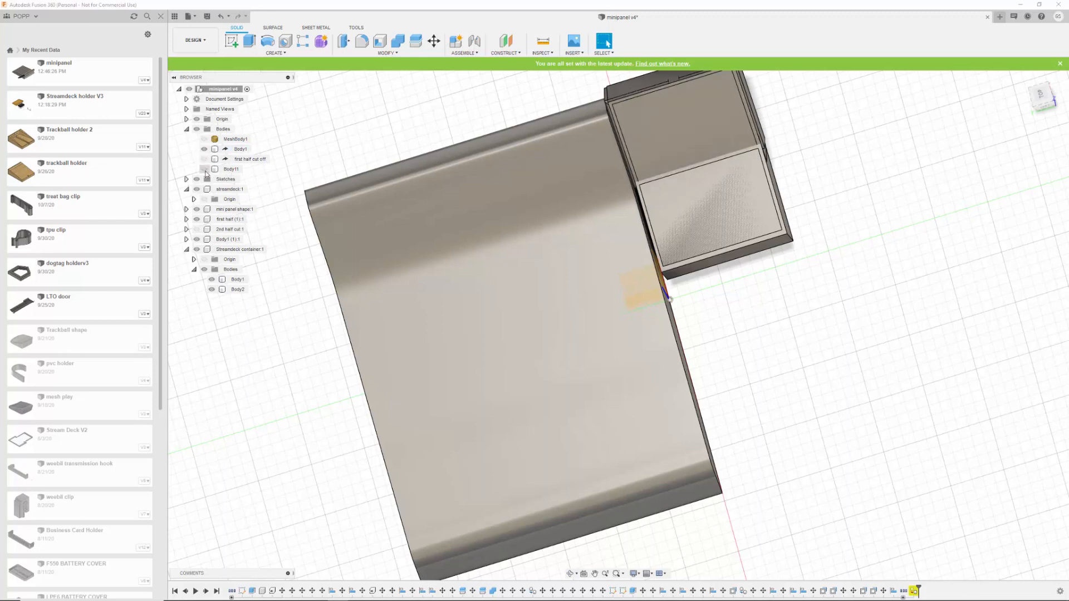
pyautogui.click(217, 223)
pyautogui.keyDown('shift'); pyautogui.moveTo(673, 312); pyautogui.dragTo(824, 245, button='middle'); pyautogui.keyUp('shift')
pyautogui.click(196, 219)
pyautogui.click(186, 189)
pyautogui.click(1046, 103)
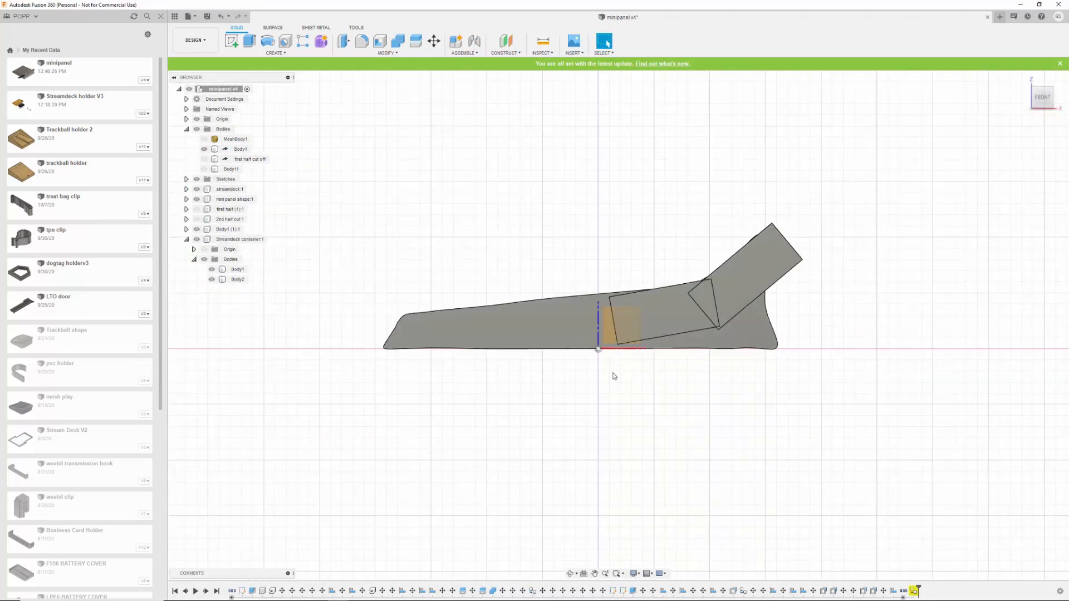
pyautogui.click(186, 239)
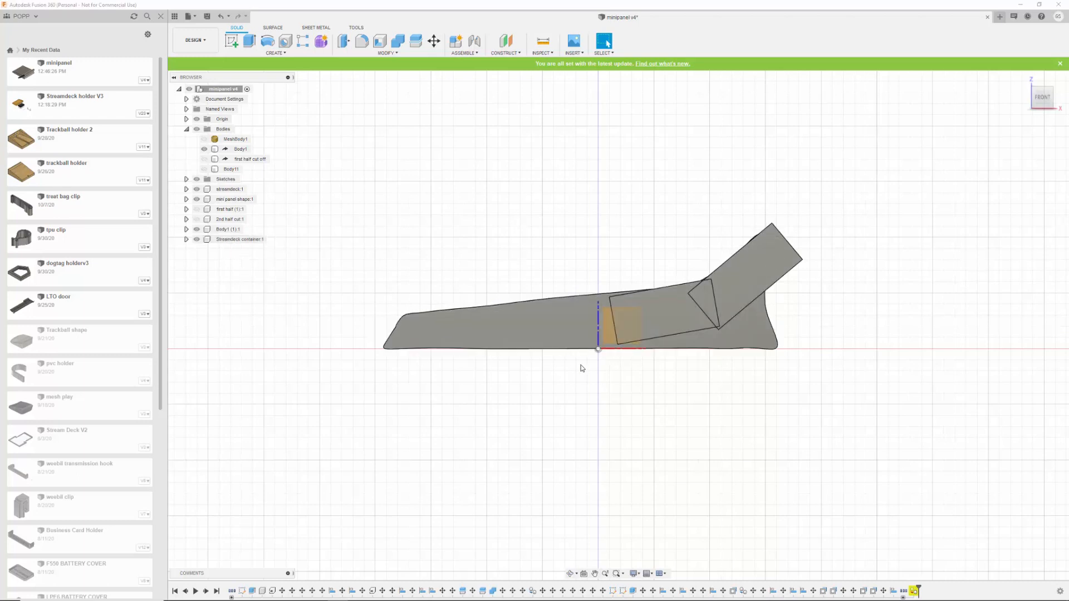
# Offset the underside face of the flatter box downward past the panel's base.
pyautogui.keyDown('shift'); pyautogui.moveTo(582, 368); pyautogui.dragTo(572, 360, button='middle'); pyautogui.keyUp('shift')
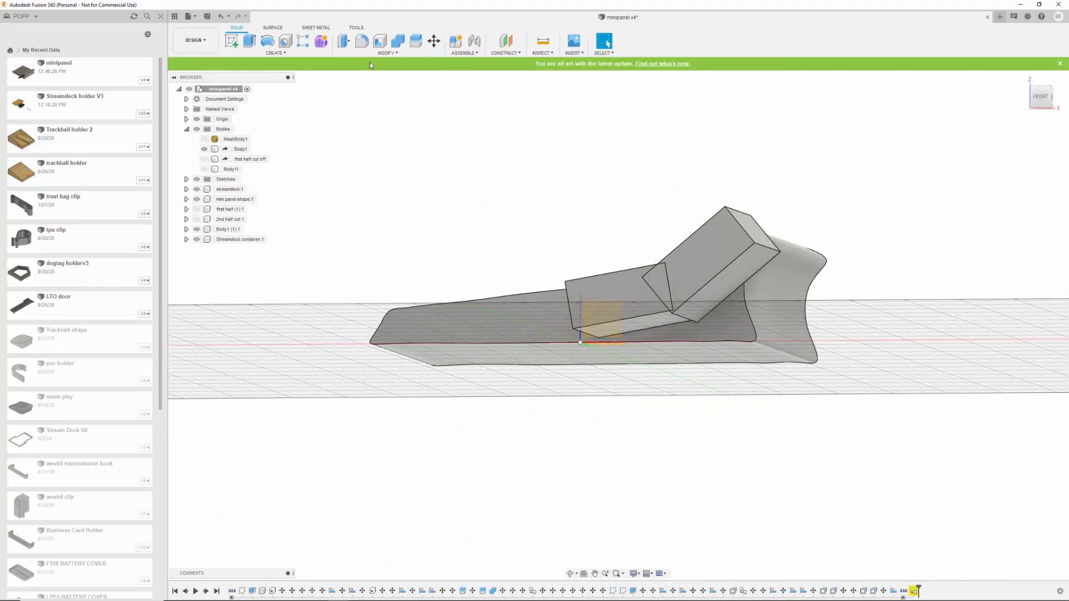
pyautogui.click(385, 52)
pyautogui.click(362, 129)
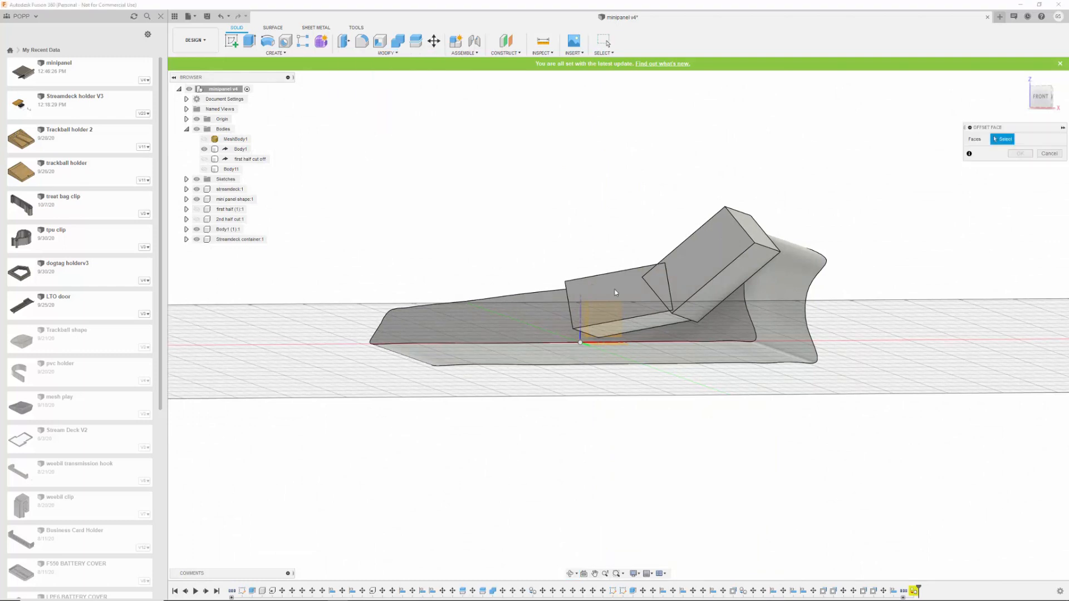
pyautogui.click(648, 320)
pyautogui.moveTo(649, 329); pyautogui.dragTo(657, 370)
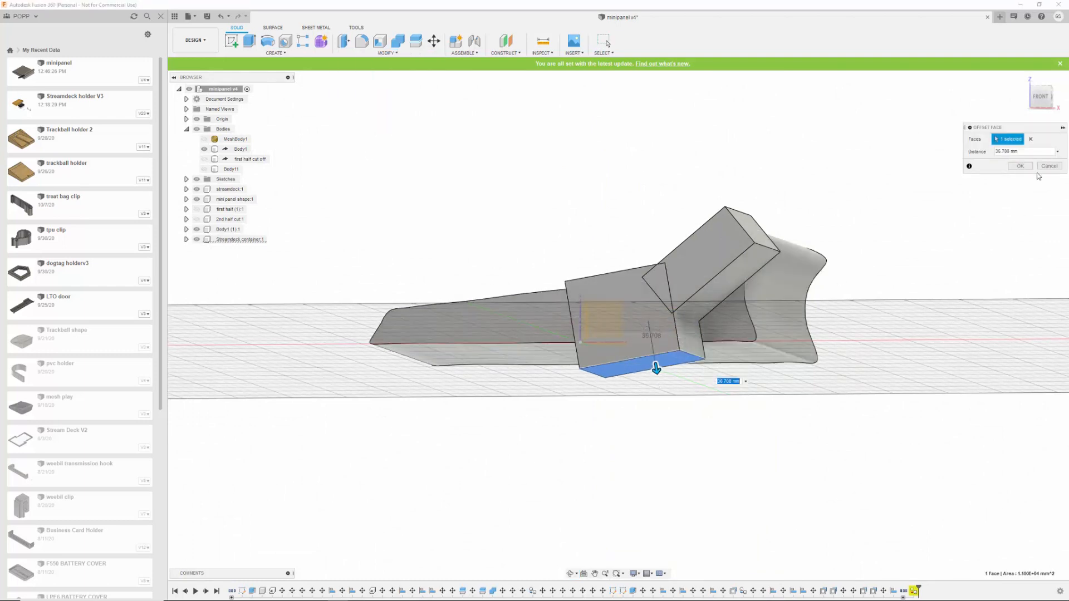
pyautogui.click(1020, 166)
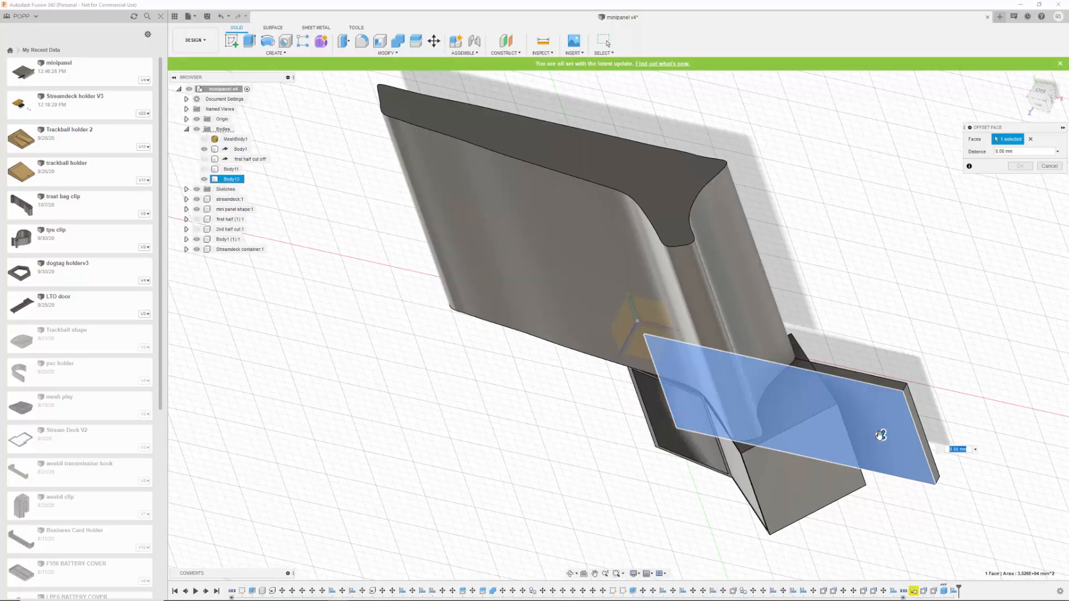
# Offset the base slab's upper face about 35 mm upward and its underside downward past the bottoms of both boxes.
pyautogui.moveTo(881, 435); pyautogui.dragTo(867, 467)
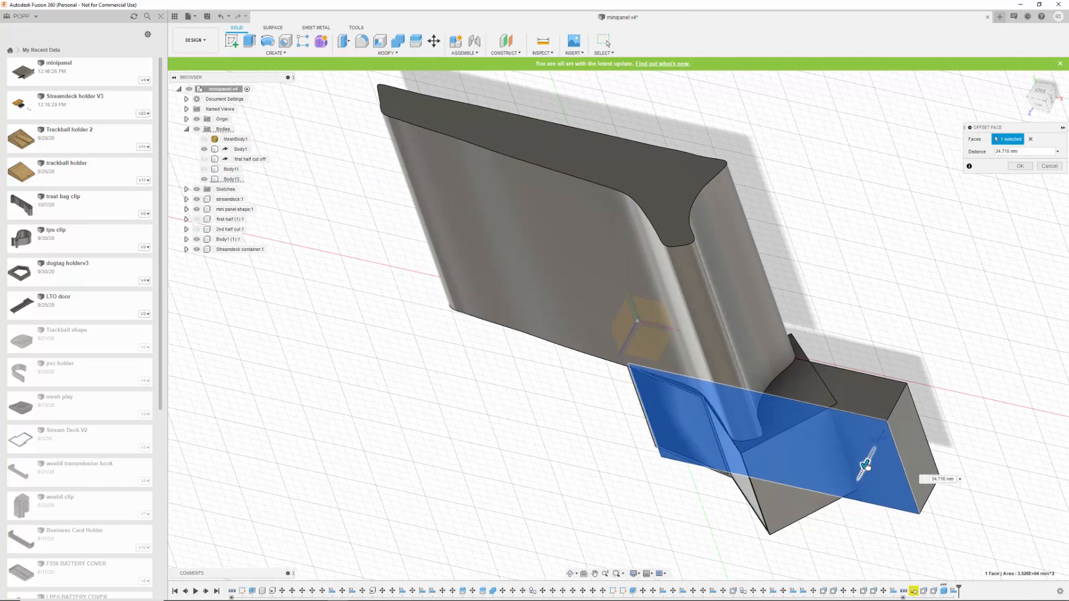
pyautogui.click(1023, 167)
pyautogui.keyDown('shift'); pyautogui.moveTo(976, 280); pyautogui.dragTo(971, 172, button='middle'); pyautogui.keyUp('shift')
pyautogui.click(388, 52)
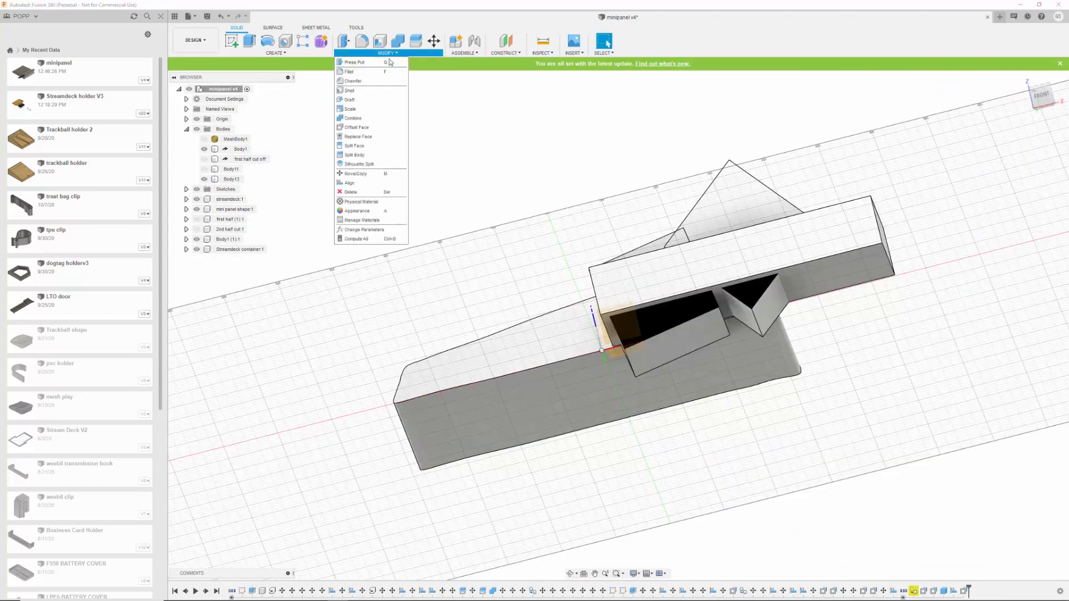
pyautogui.click(365, 126)
pyautogui.click(823, 280)
pyautogui.moveTo(823, 286); pyautogui.dragTo(835, 332)
pyautogui.click(1020, 168)
# Offset the base slab's front face inward about 17 mm, flush with the fronts of both boxes.
pyautogui.keyDown('shift'); pyautogui.moveTo(968, 217); pyautogui.dragTo(969, 253, button='middle'); pyautogui.keyUp('shift')
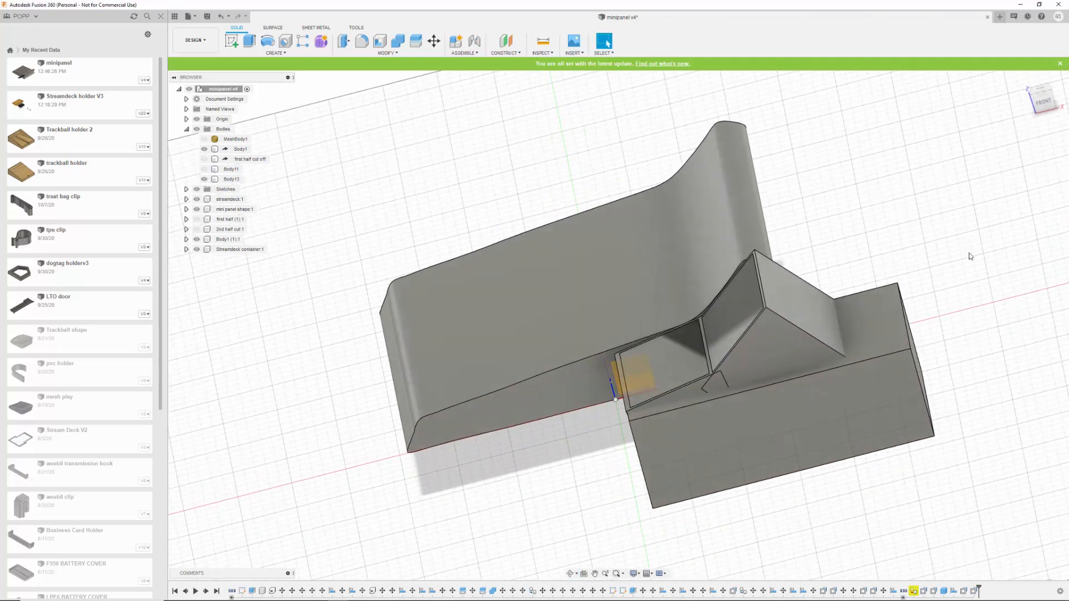
pyautogui.click(387, 53)
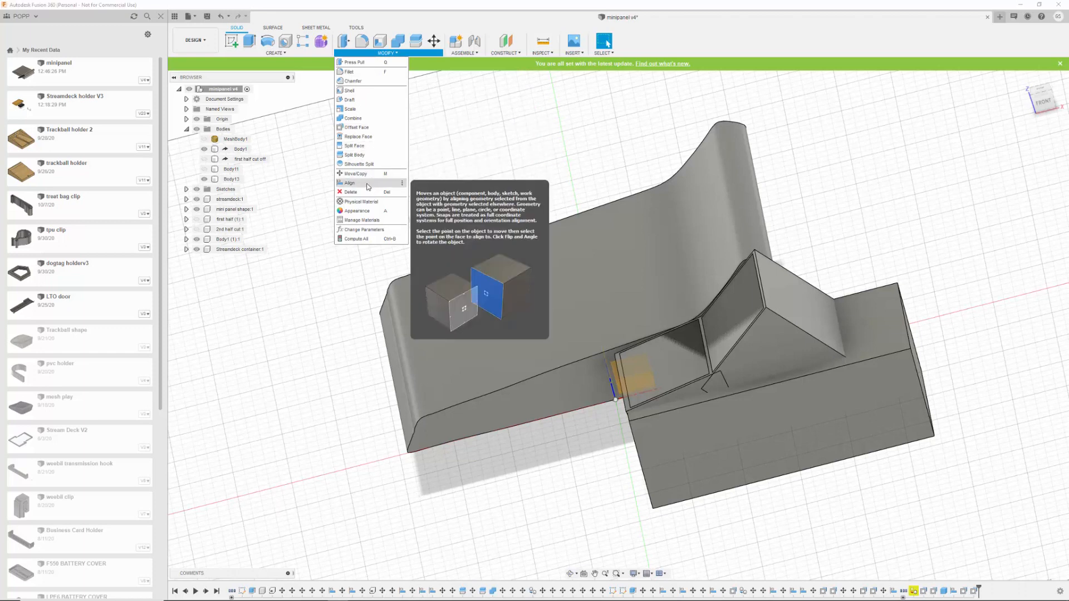
pyautogui.click(356, 126)
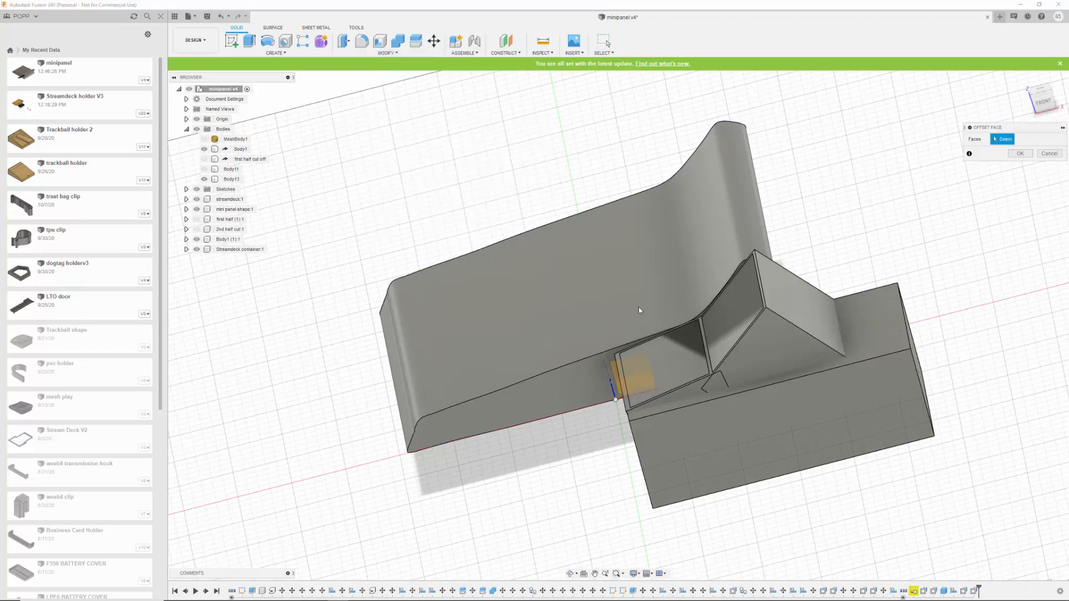
pyautogui.click(771, 453)
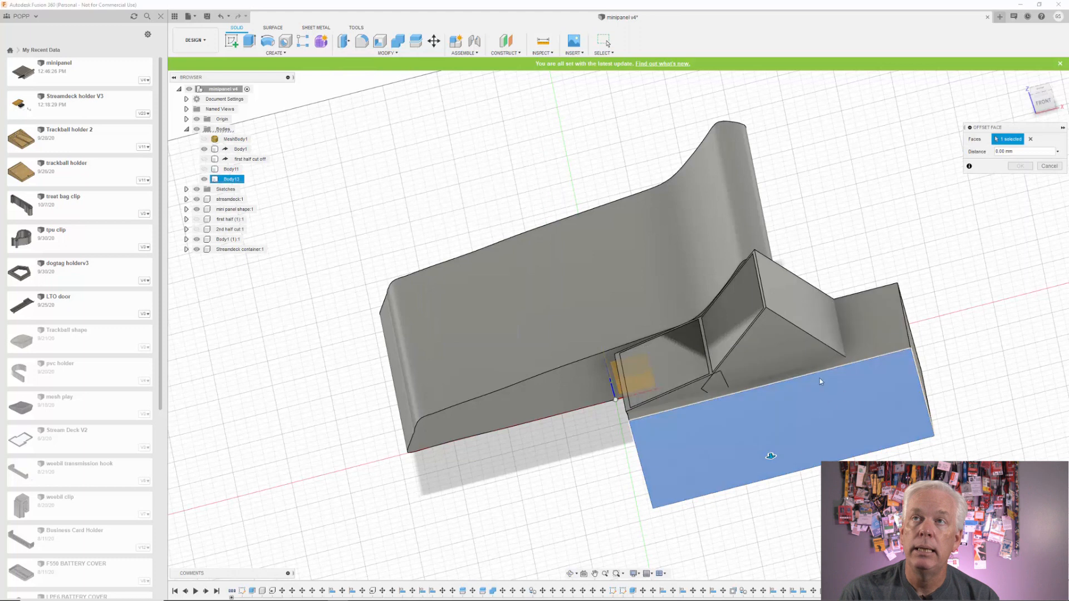
pyautogui.click(1042, 90)
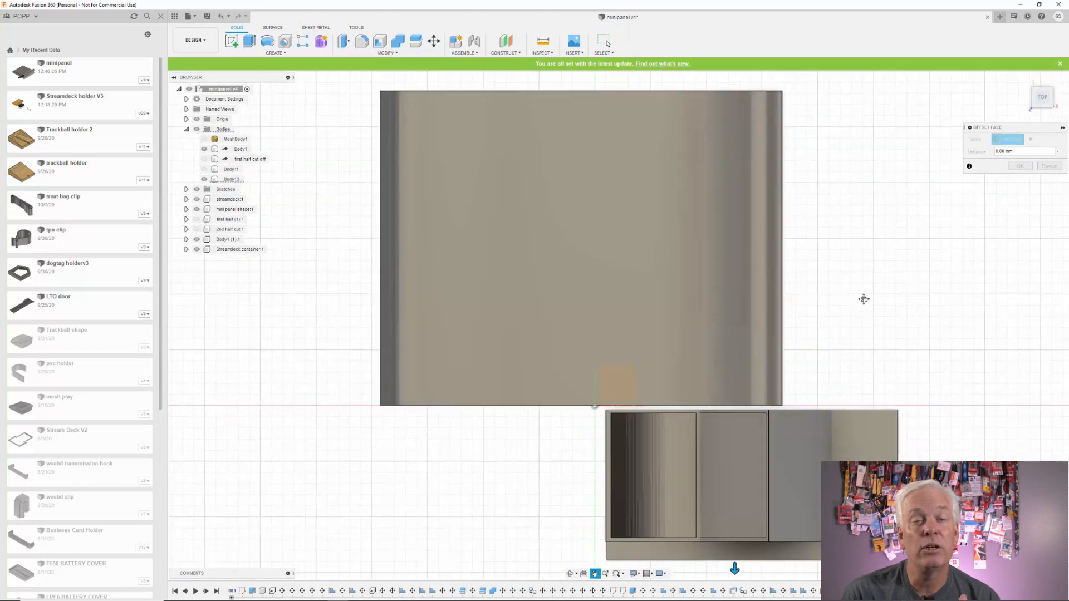
pyautogui.moveTo(732, 551); pyautogui.dragTo(731, 536)
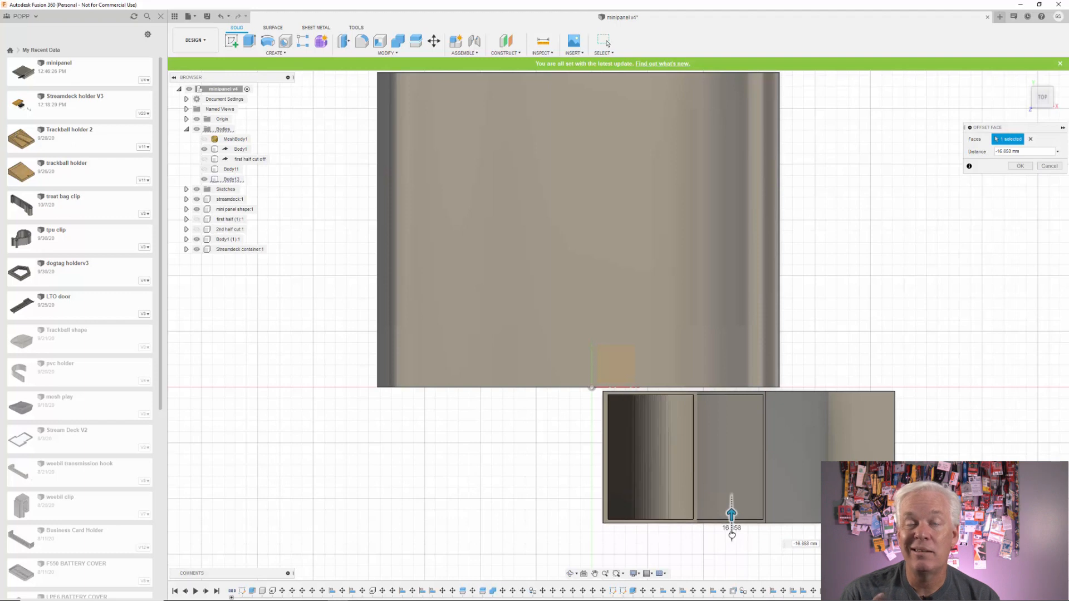
pyautogui.press('Return')
# Combine the angled box and the base slab into one body using the Join operation.
pyautogui.keyDown('shift'); pyautogui.moveTo(732, 518); pyautogui.dragTo(911, 280, button='middle'); pyautogui.keyUp('shift')
pyautogui.click(989, 300)
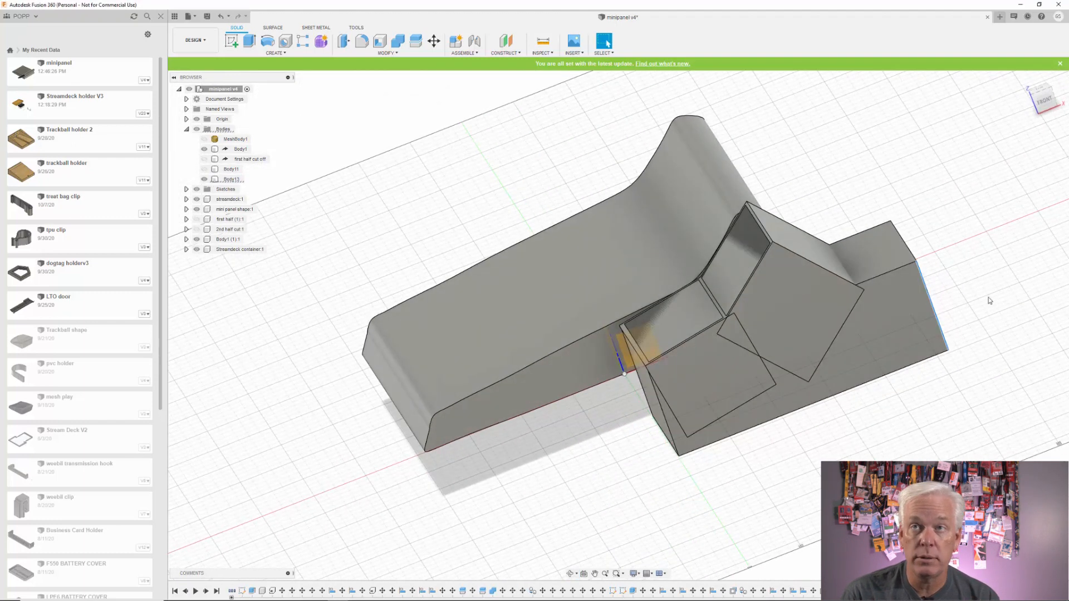
pyautogui.keyDown('shift'); pyautogui.moveTo(1028, 254); pyautogui.dragTo(1018, 288, button='middle'); pyautogui.keyUp('shift')
pyautogui.click(387, 52)
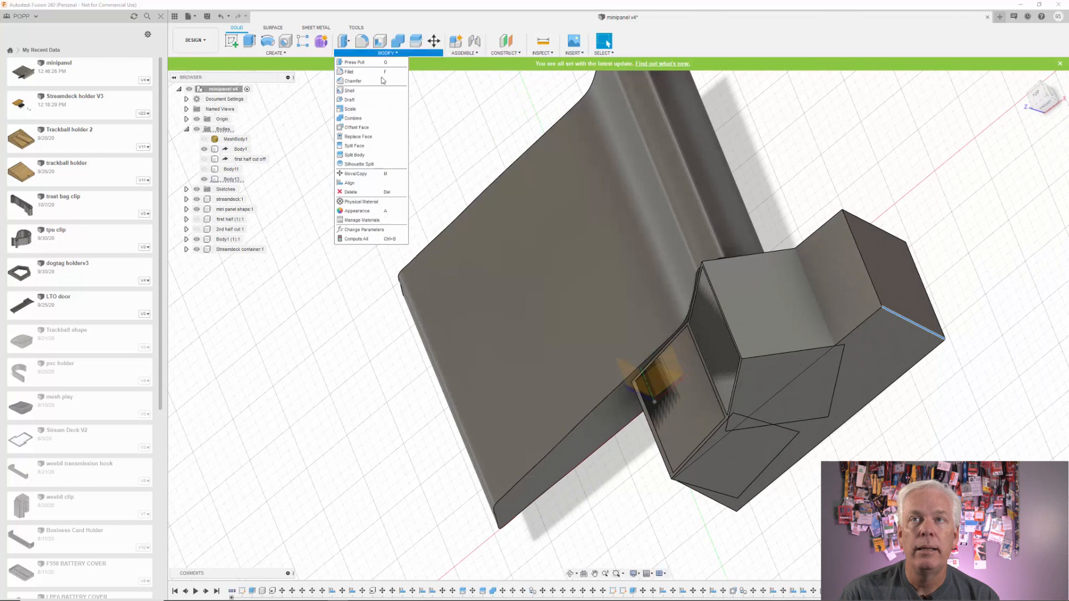
pyautogui.click(357, 118)
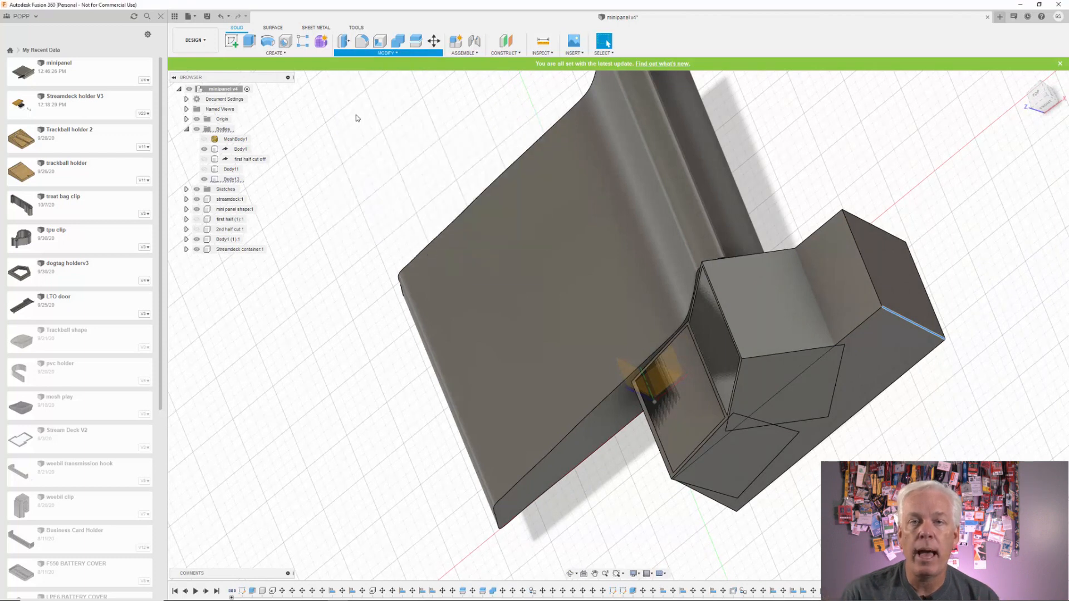
pyautogui.click(748, 273)
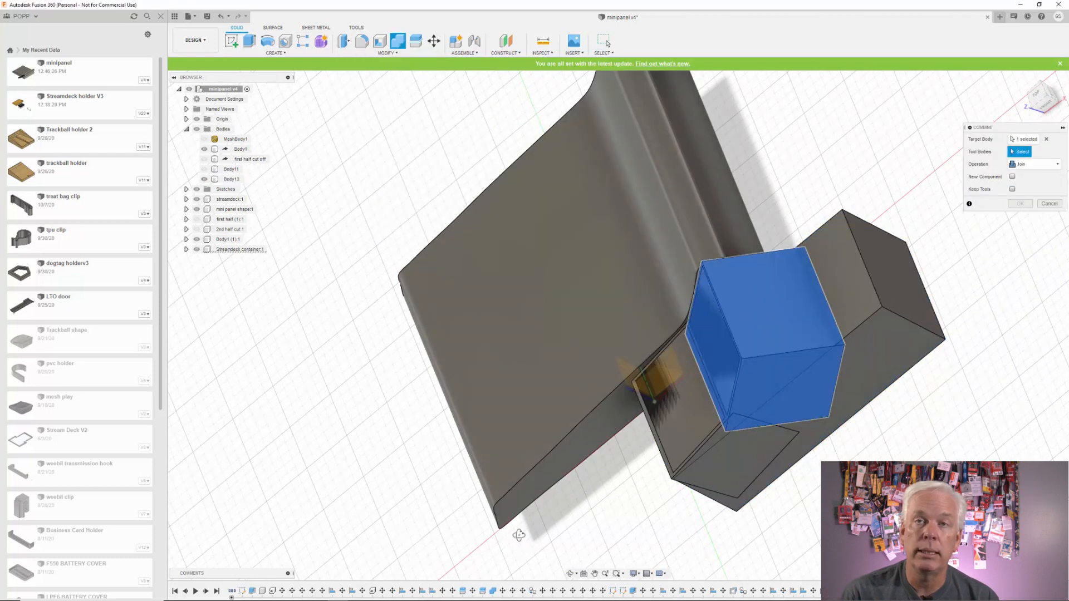
pyautogui.keyDown('shift'); pyautogui.moveTo(519, 535); pyautogui.dragTo(653, 459, button='middle'); pyautogui.keyUp('shift')
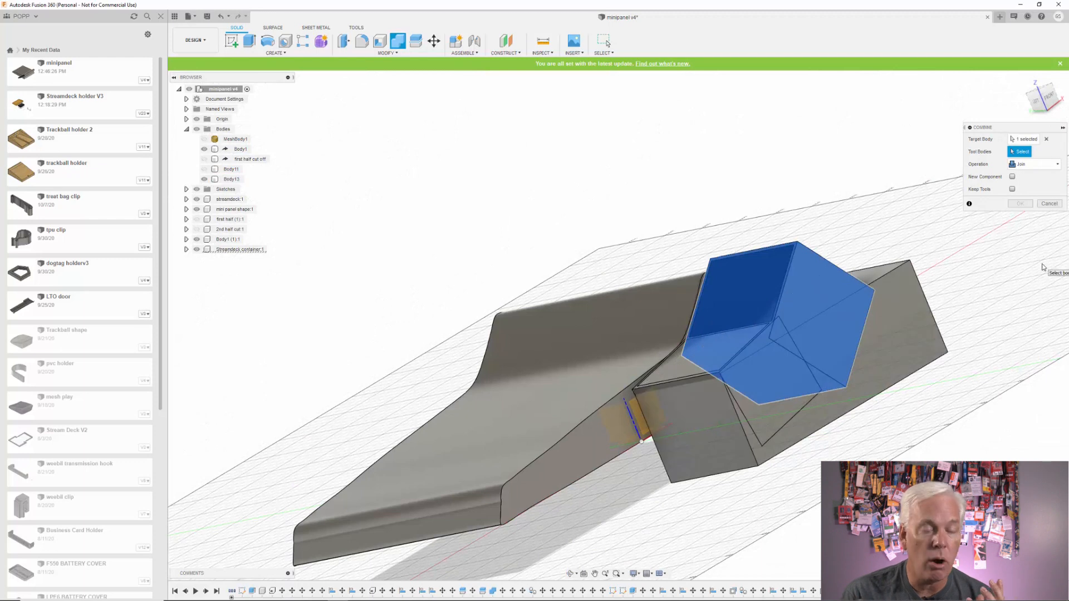
pyautogui.click(926, 332)
pyautogui.press('Return')
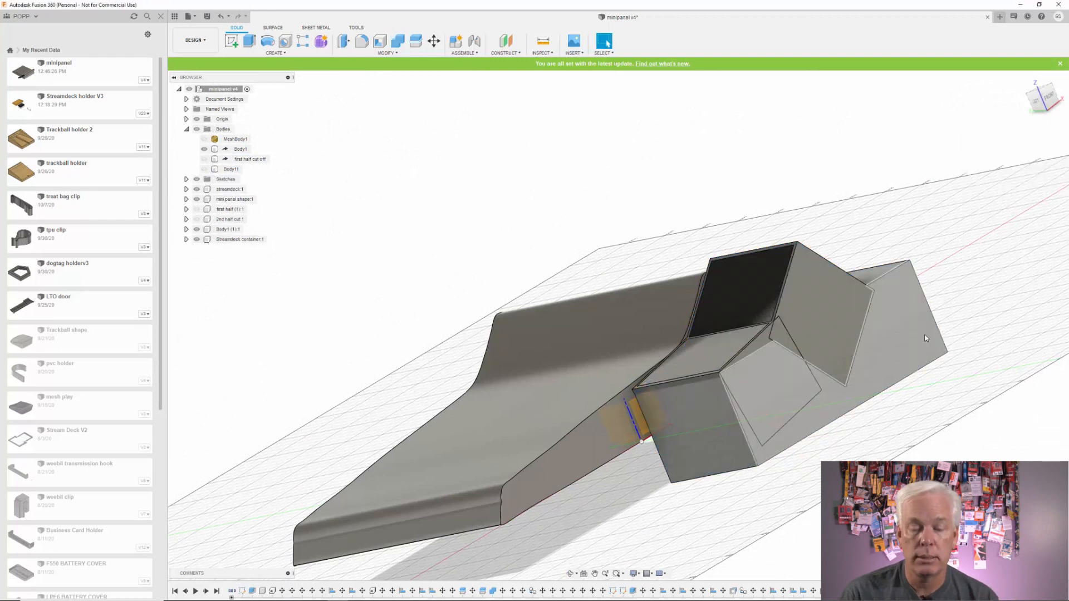
# Join the flatter box with the combined angled box and slab body.
pyautogui.click(397, 41)
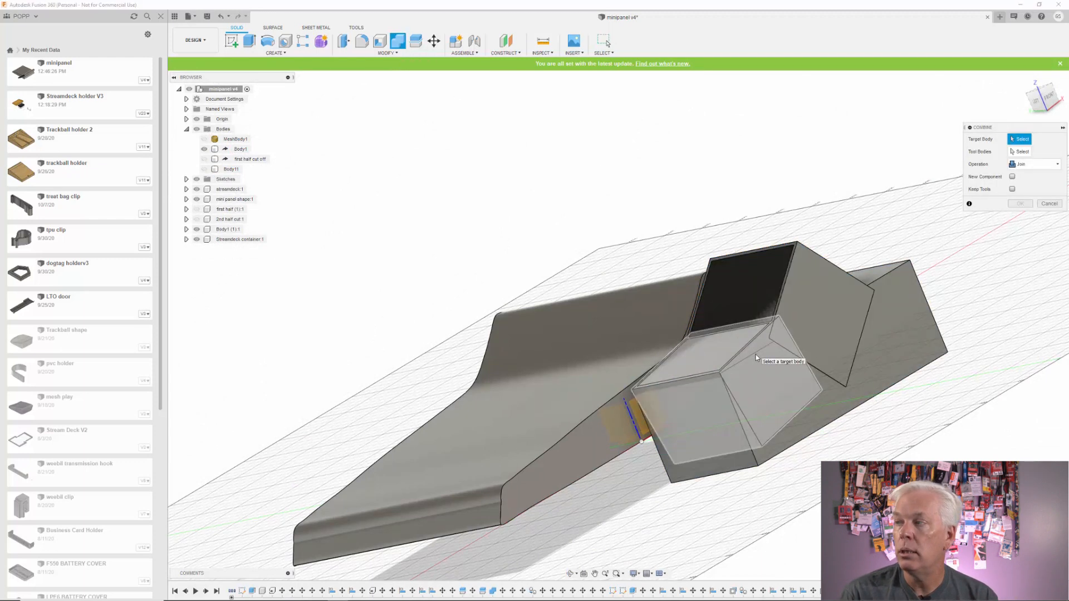
pyautogui.click(759, 374)
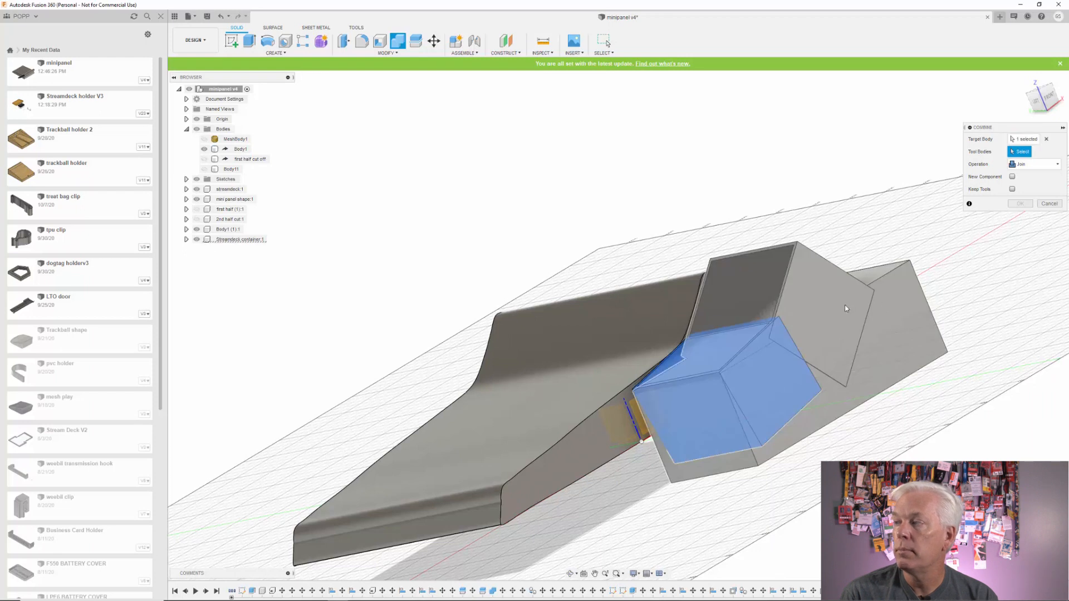
pyautogui.keyDown('shift'); pyautogui.moveTo(921, 392); pyautogui.dragTo(859, 372, button='middle'); pyautogui.keyUp('shift')
pyautogui.click(859, 373)
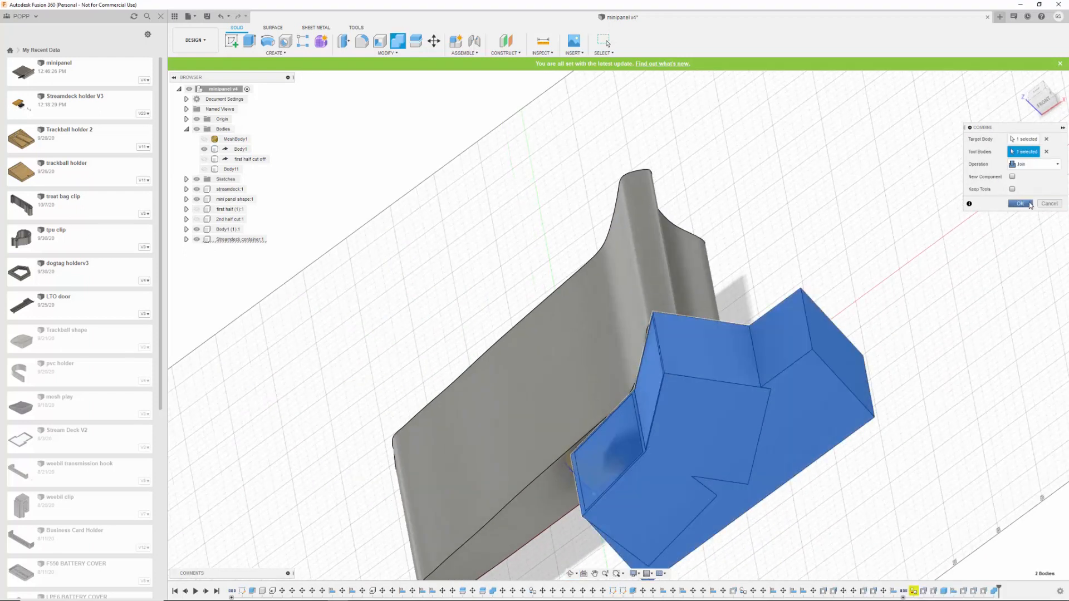
pyautogui.click(1020, 204)
# Offset the joined container's rear end face inward until it is flush with the rear corner of the angled box.
pyautogui.keyDown('shift'); pyautogui.moveTo(969, 273); pyautogui.dragTo(942, 289, button='middle'); pyautogui.keyUp('shift')
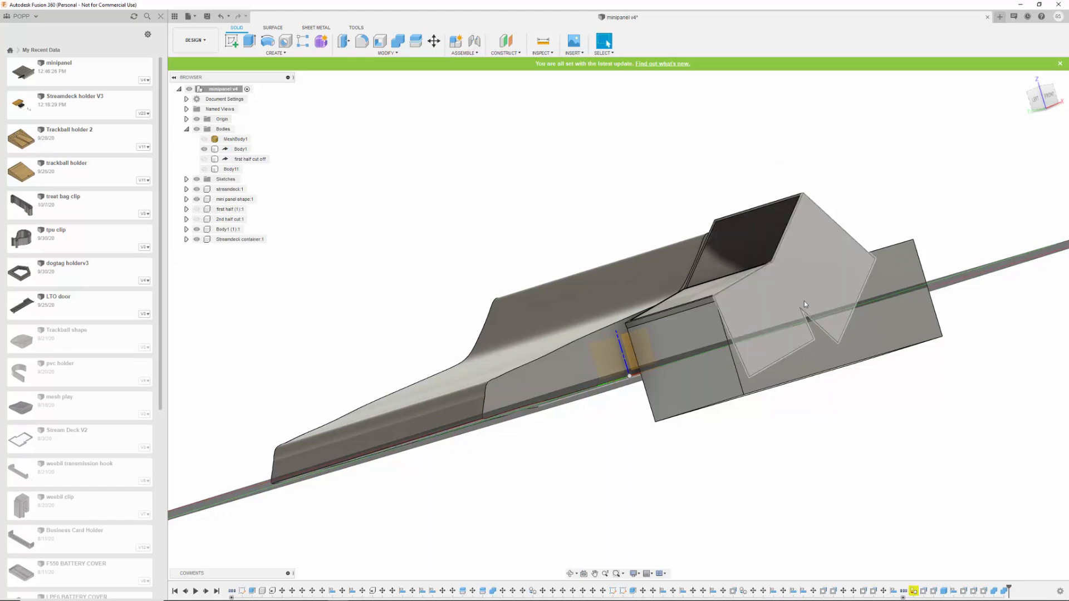
pyautogui.keyDown('shift'); pyautogui.moveTo(811, 336); pyautogui.dragTo(802, 409, button='middle'); pyautogui.keyUp('shift')
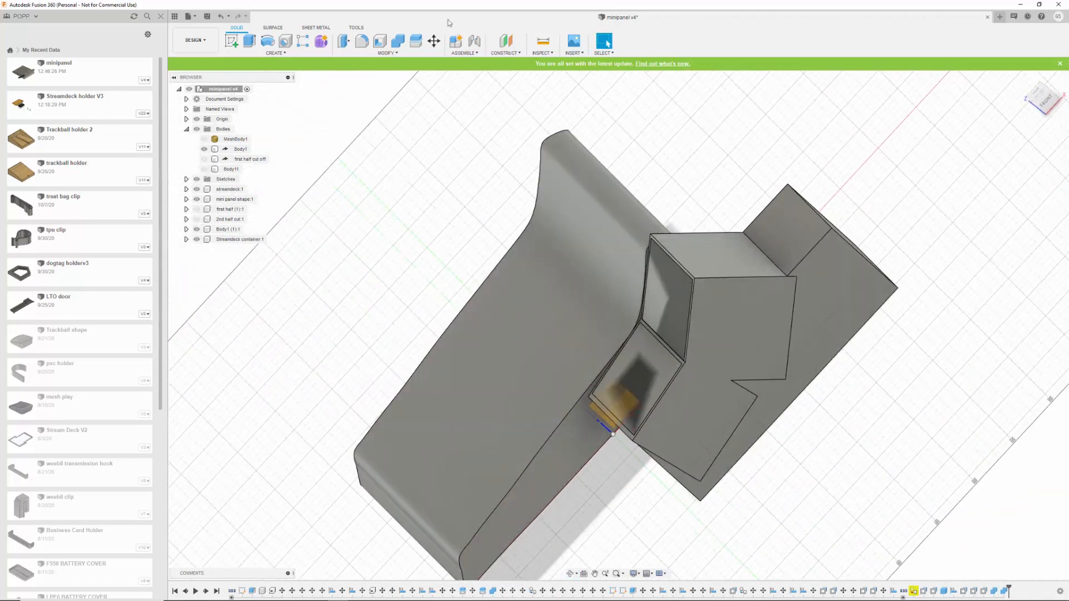
pyautogui.click(389, 54)
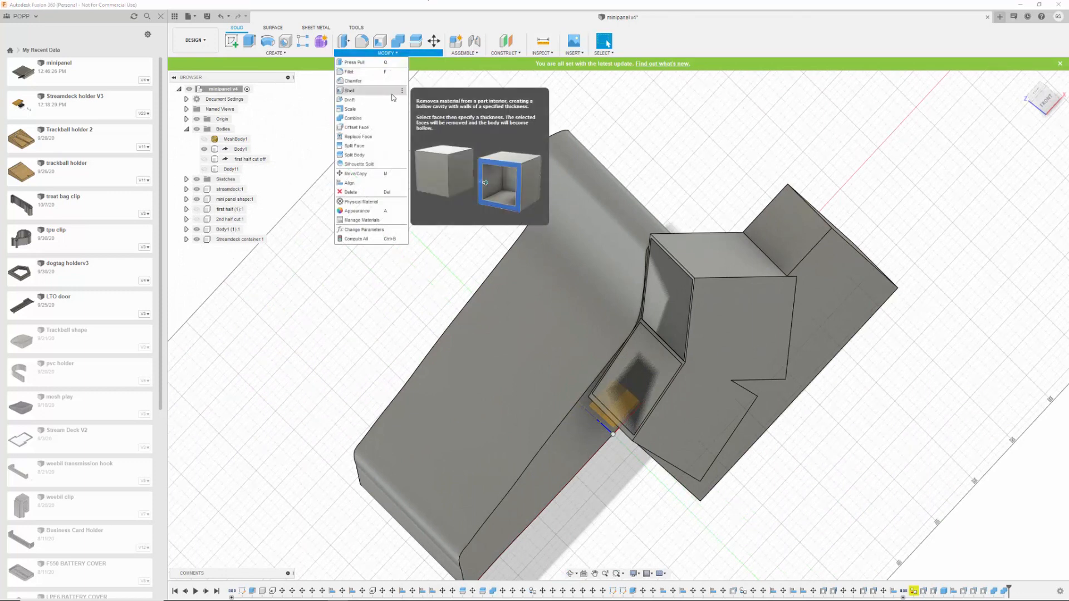
pyautogui.click(370, 127)
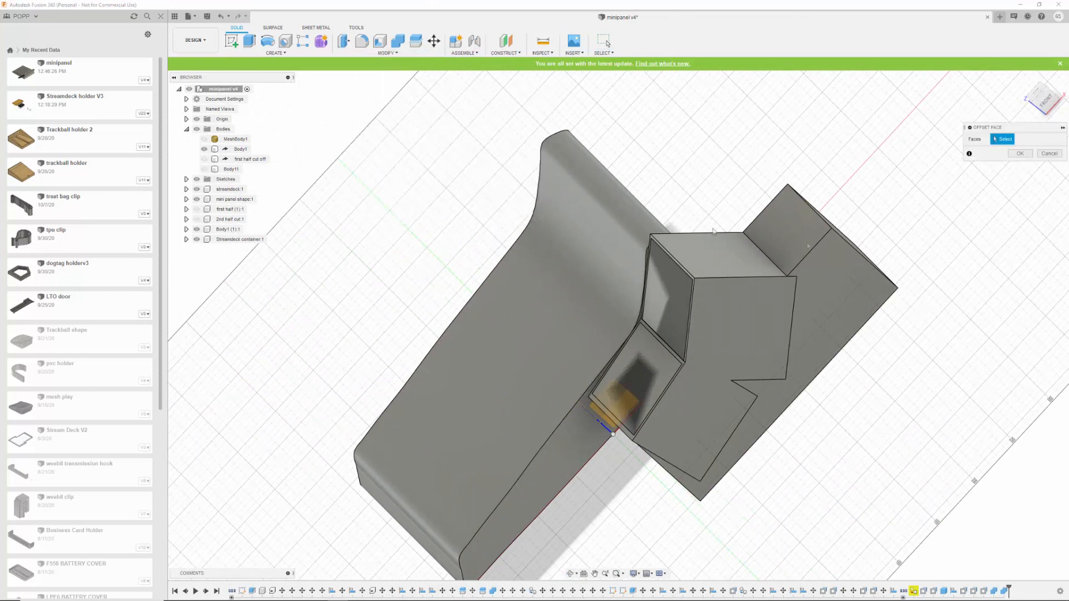
pyautogui.keyDown('shift'); pyautogui.moveTo(922, 210); pyautogui.dragTo(909, 230, button='middle'); pyautogui.keyUp('shift')
pyautogui.click(791, 295)
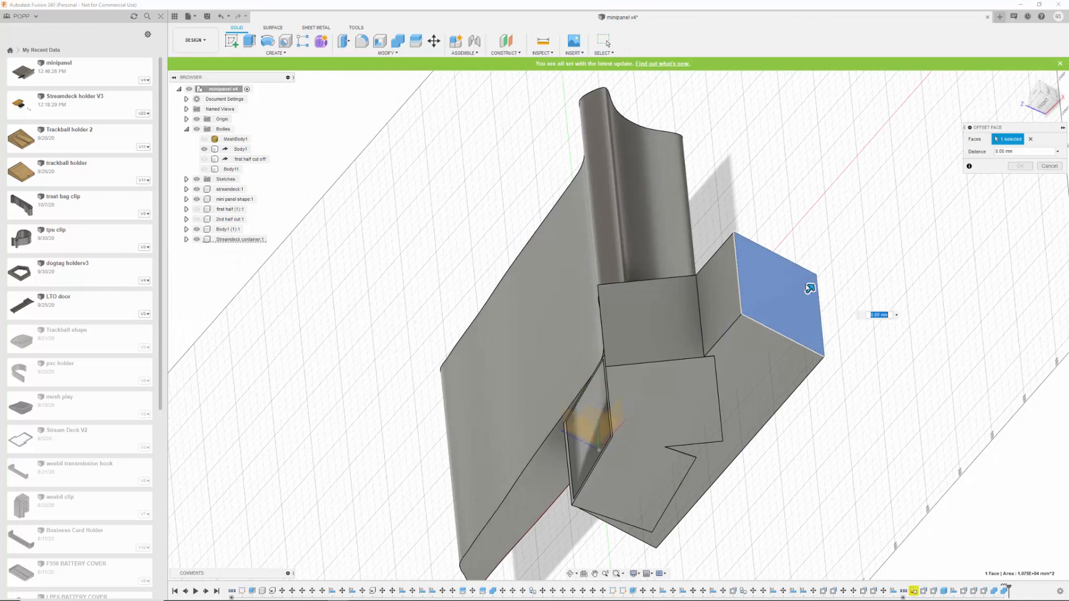
pyautogui.moveTo(878, 267); pyautogui.dragTo(918, 232, button='middle')
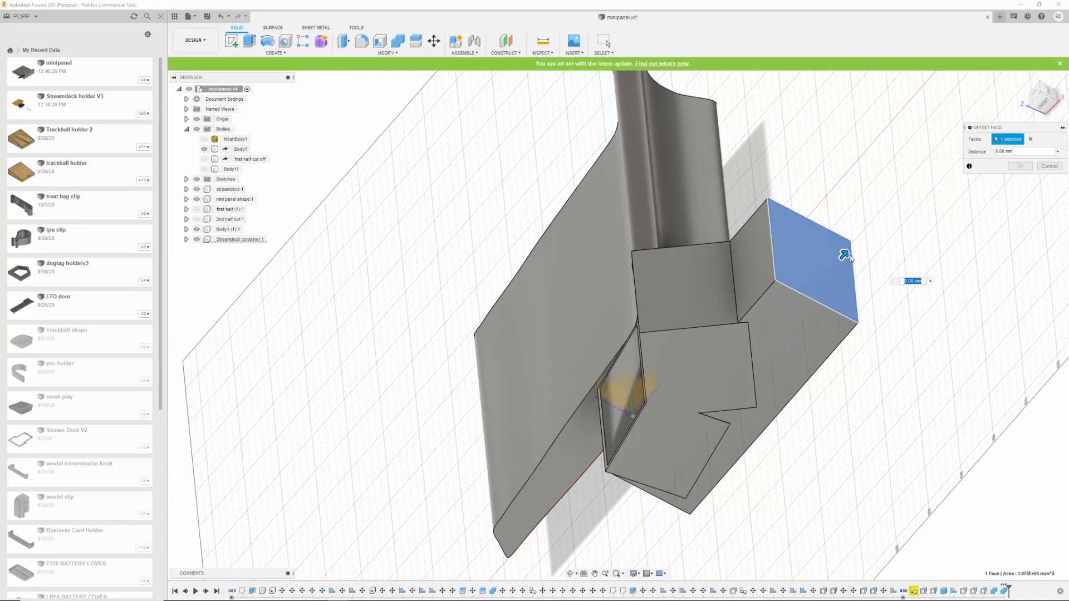
pyautogui.moveTo(844, 256); pyautogui.dragTo(810, 296)
pyautogui.click(1039, 106)
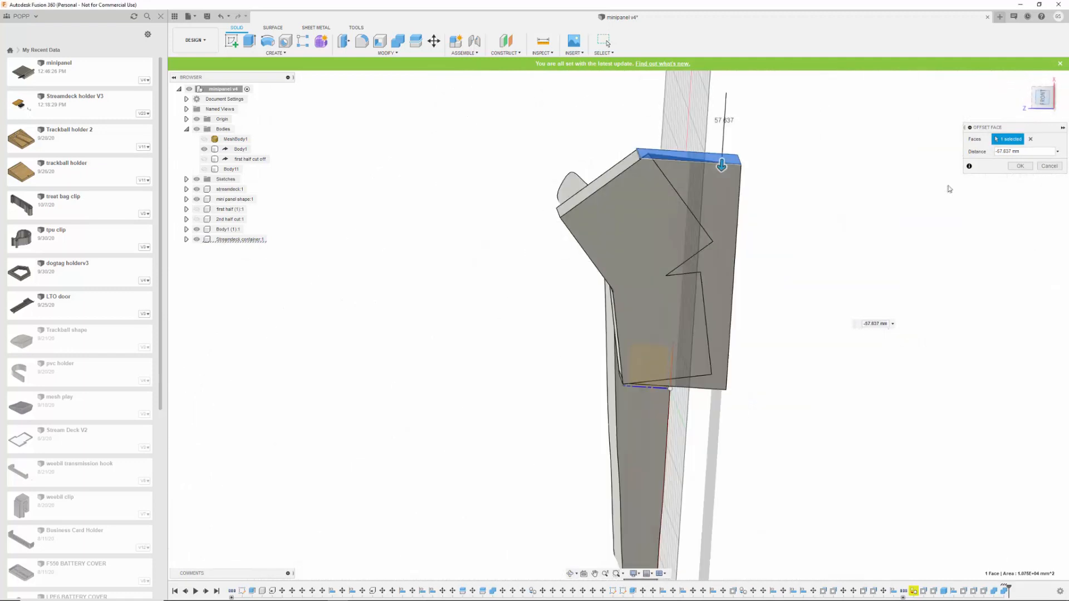
pyautogui.click(1063, 88)
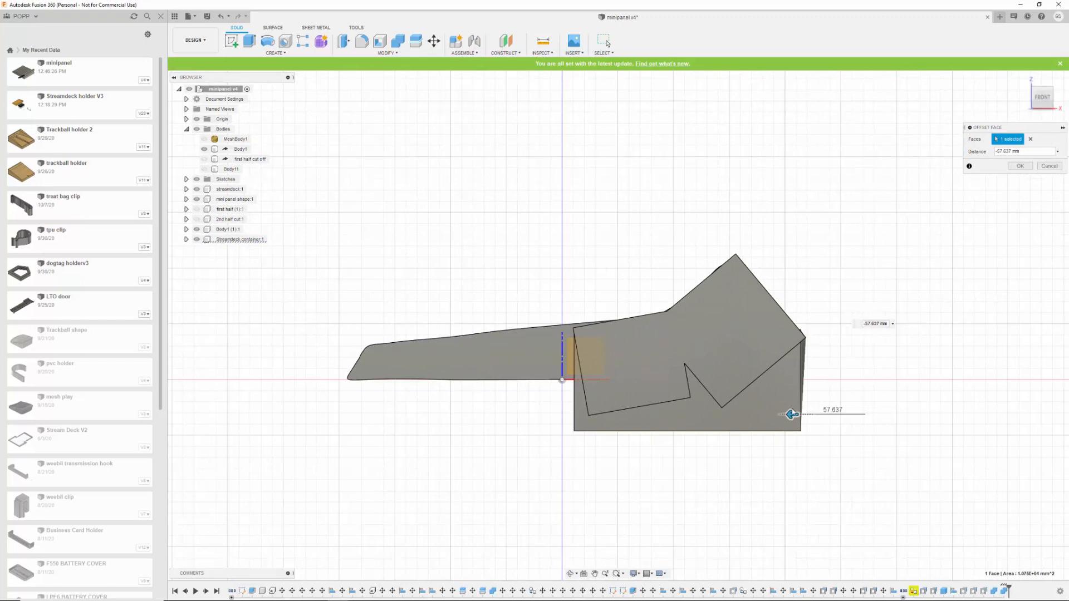
pyautogui.moveTo(790, 414)
pyautogui.mouseDown()
pyautogui.moveTo(781, 414)
pyautogui.moveTo(796, 414)
pyautogui.mouseUp()
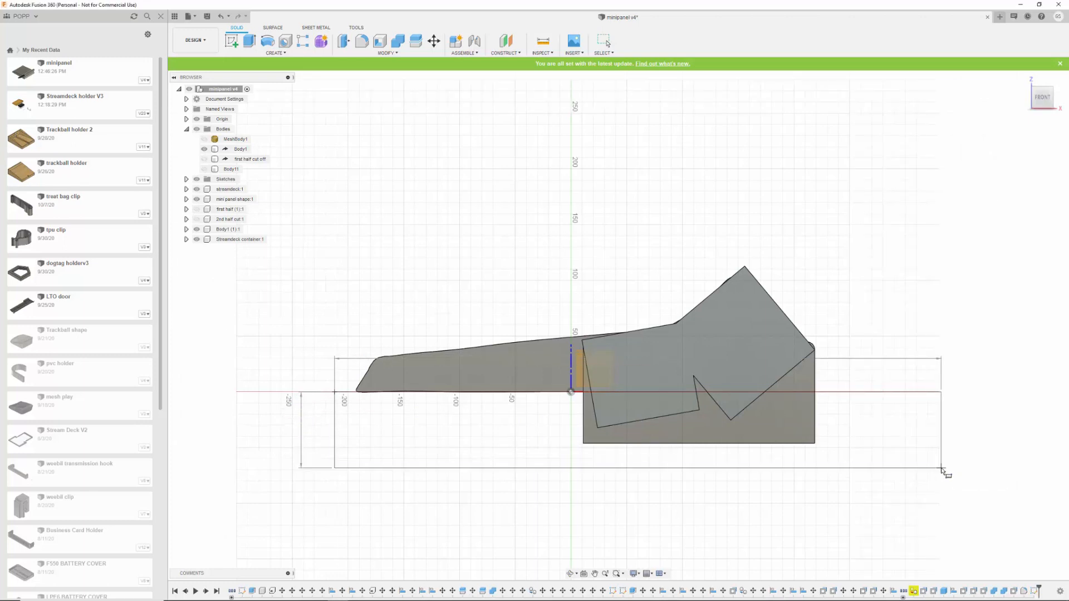
# Create a box as a new body below the base line, about 544 mm long and 68 mm wide, extending under the whole model.
pyautogui.click(942, 470)
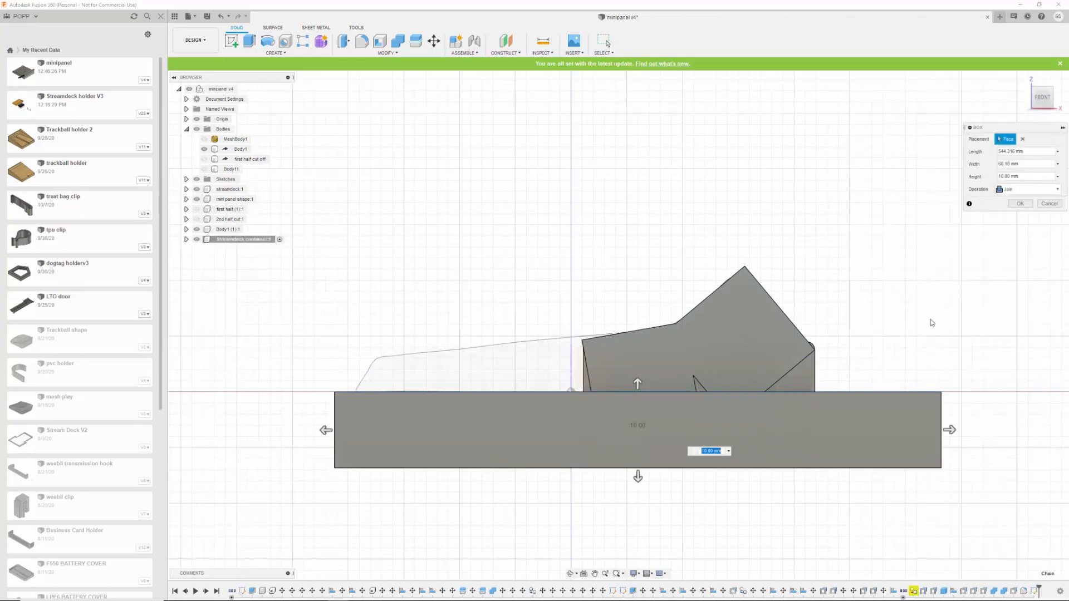
pyautogui.click(1037, 192)
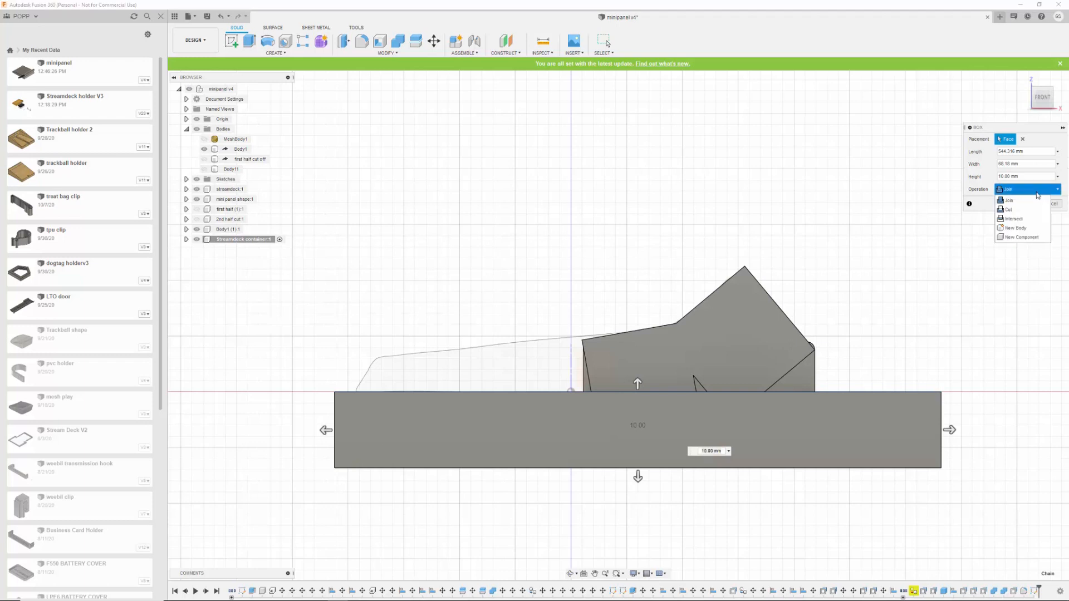
pyautogui.click(1025, 228)
pyautogui.keyDown('shift'); pyautogui.moveTo(1004, 249); pyautogui.dragTo(945, 271, button='middle'); pyautogui.keyUp('shift')
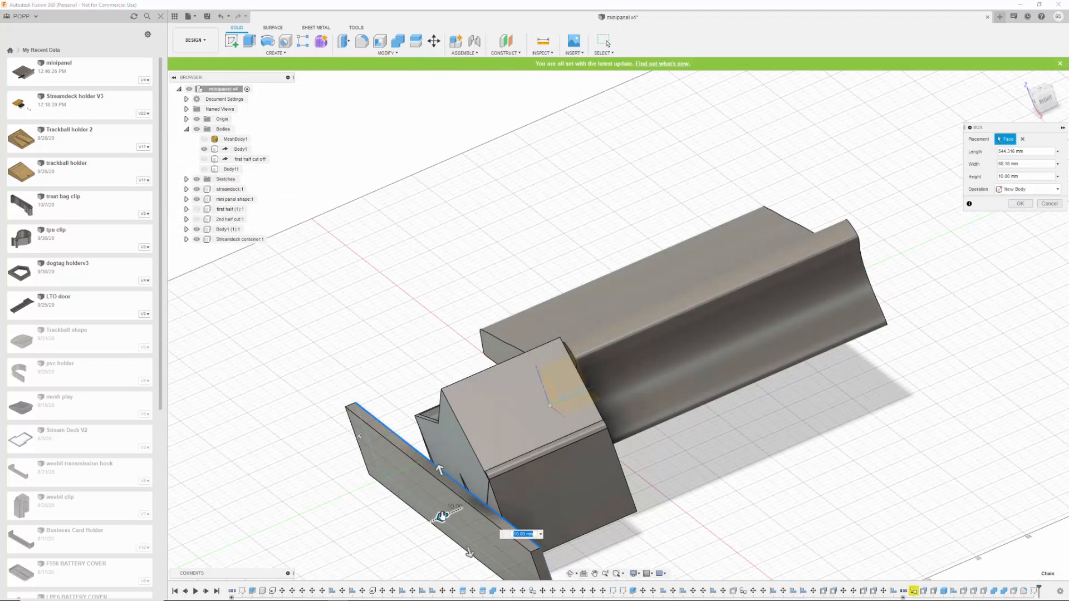
pyautogui.moveTo(442, 515); pyautogui.dragTo(969, 338)
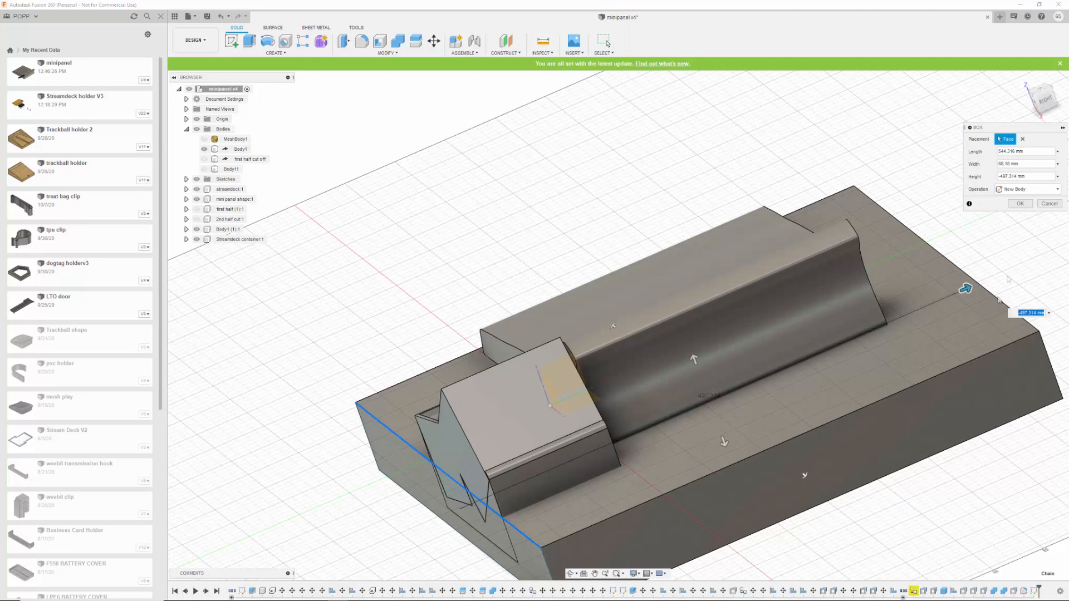
pyautogui.click(1020, 203)
# Move the large box body about 7 mm in the negative Y direction, past the container's front face.
pyautogui.keyDown('shift'); pyautogui.moveTo(278, 293); pyautogui.dragTo(299, 247, button='middle'); pyautogui.keyUp('shift')
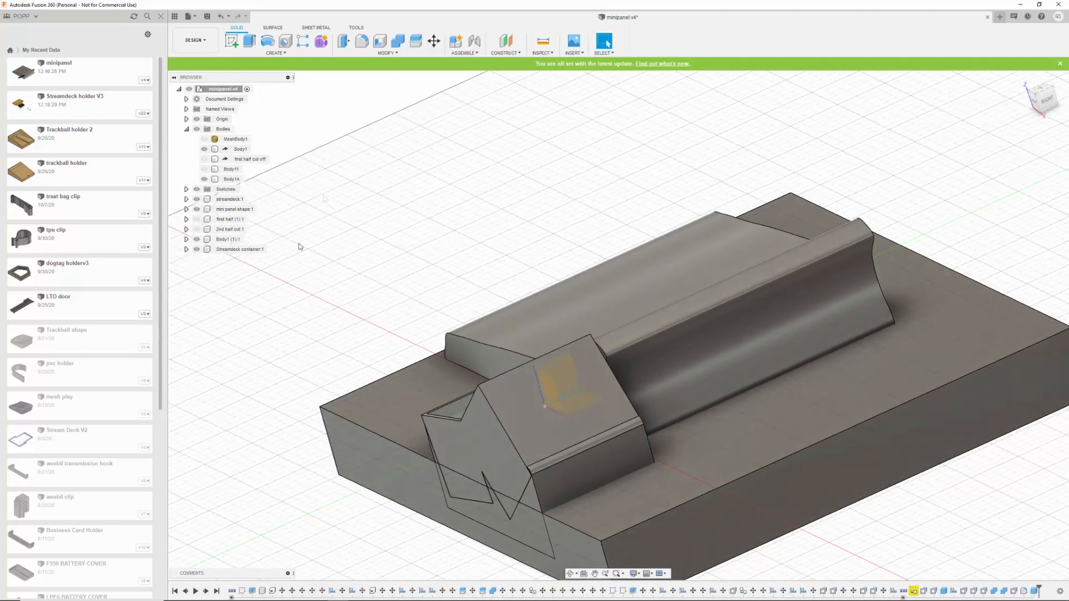
pyautogui.click(433, 41)
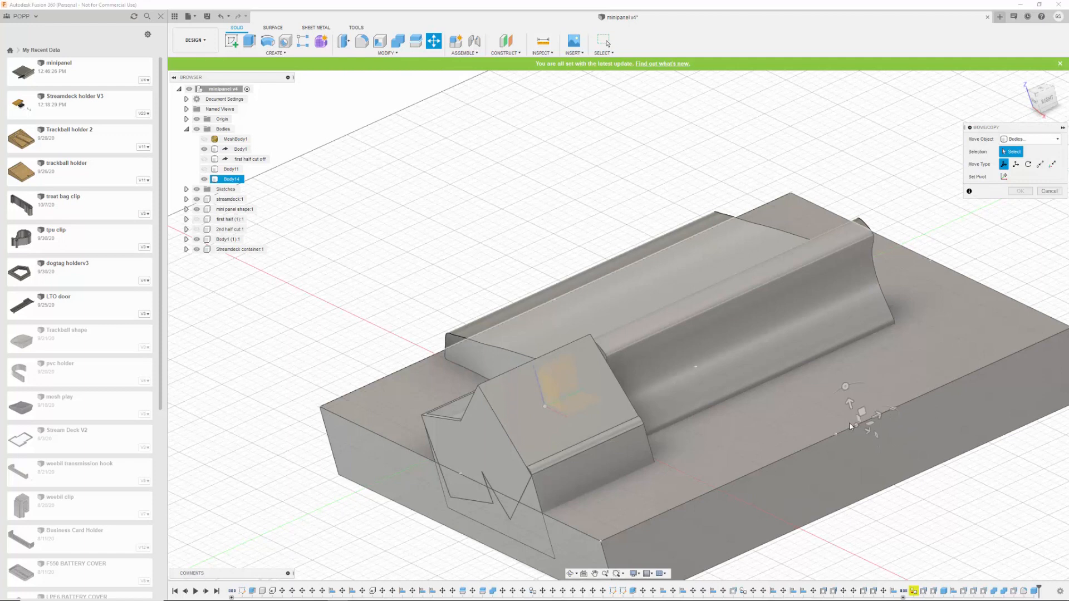
pyautogui.click(843, 438)
pyautogui.moveTo(840, 426); pyautogui.dragTo(852, 431)
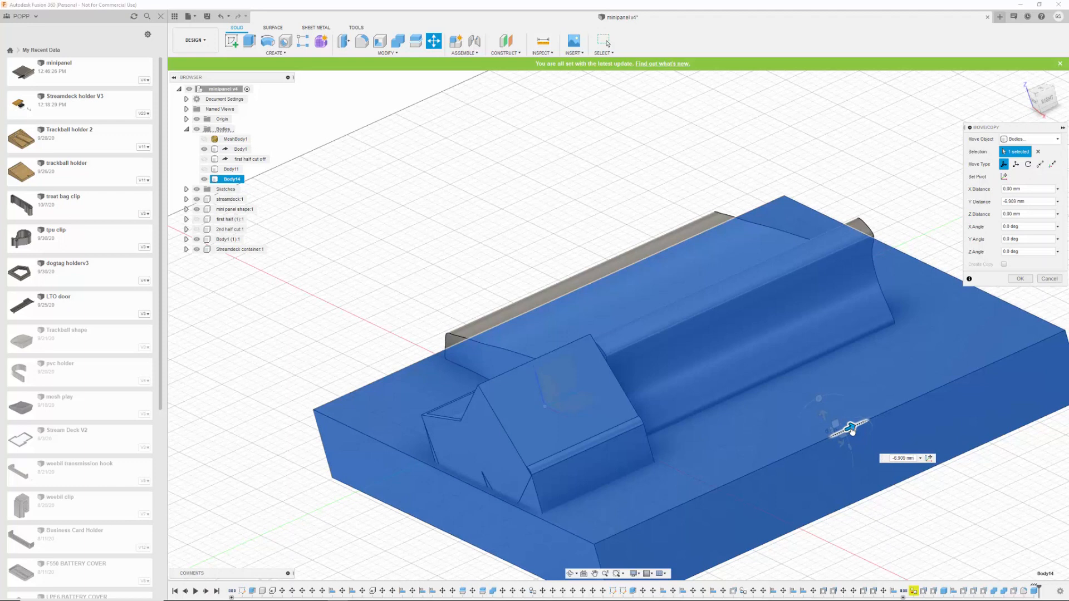
pyautogui.click(1020, 278)
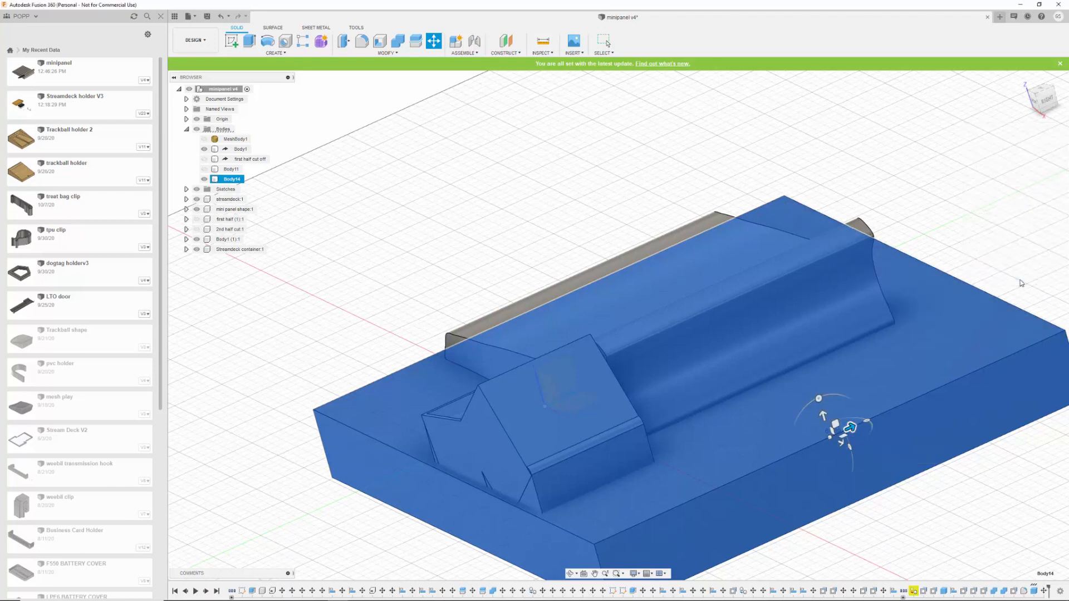
pyautogui.click(316, 172)
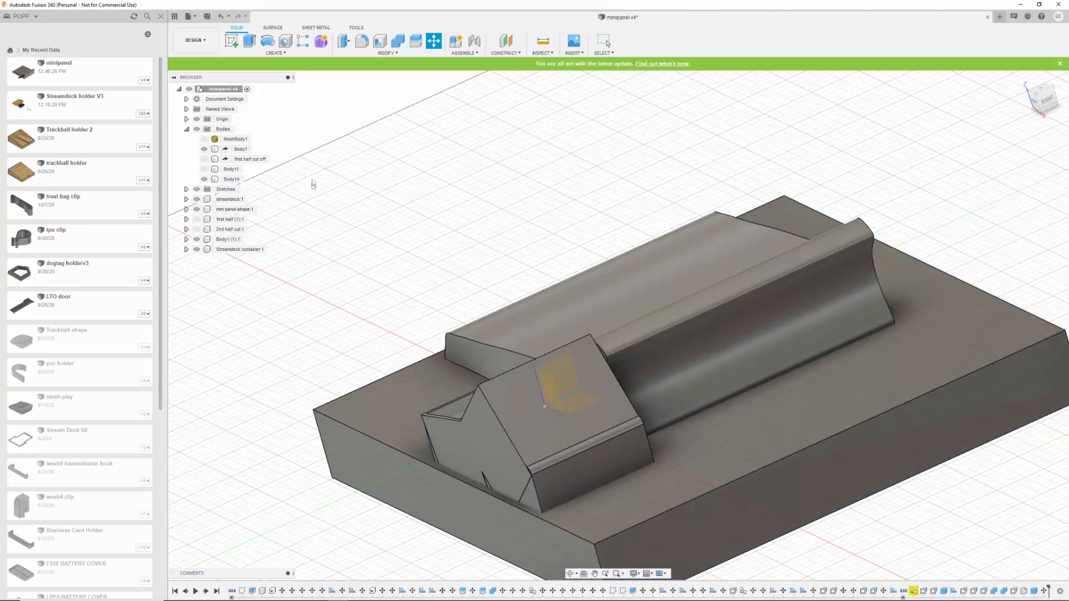
# Cut the large box body from the Streamdeck container with Combine to trim its underside level with the mini panel.
pyautogui.click(405, 43)
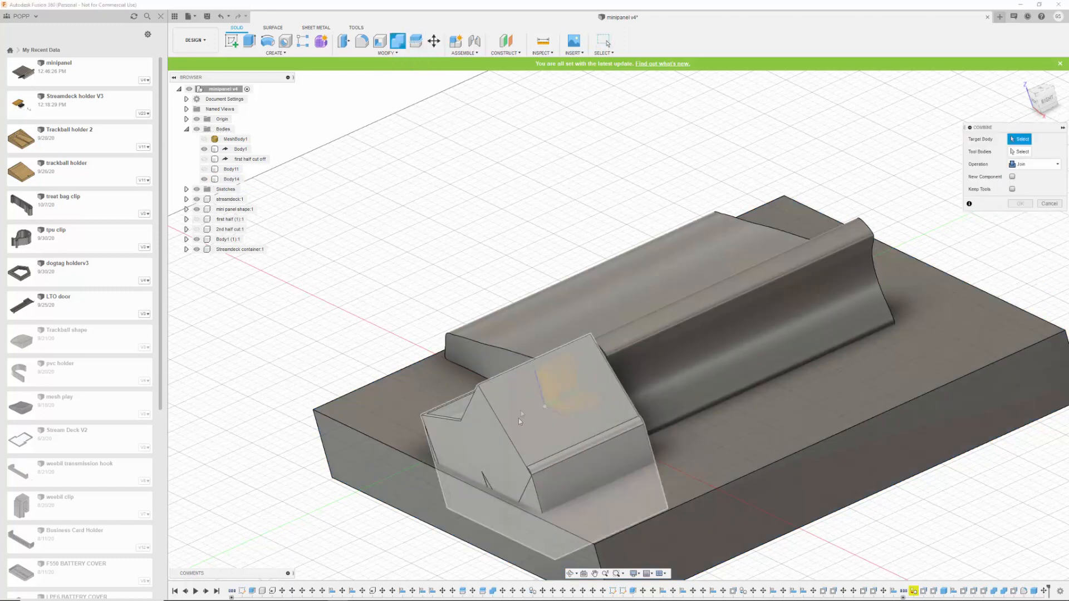
pyautogui.click(581, 451)
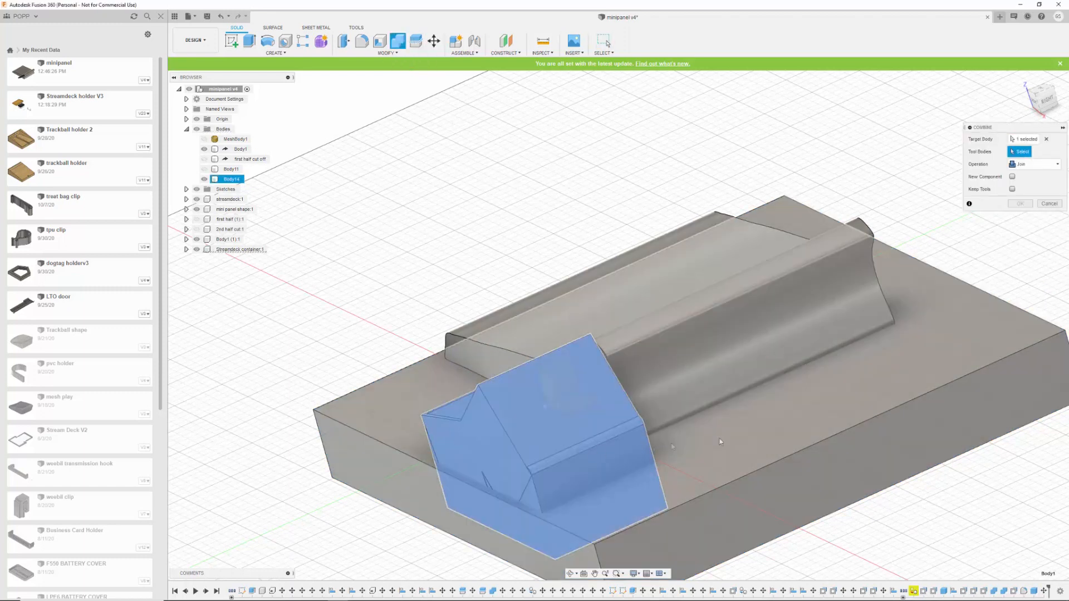
pyautogui.click(951, 417)
pyautogui.click(1033, 165)
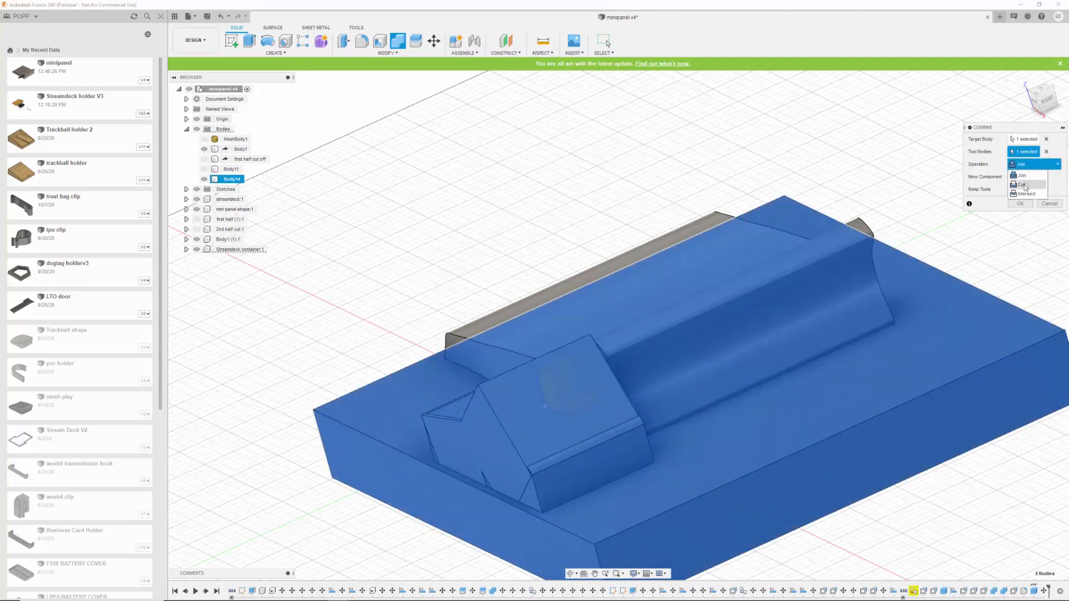
pyautogui.click(1022, 185)
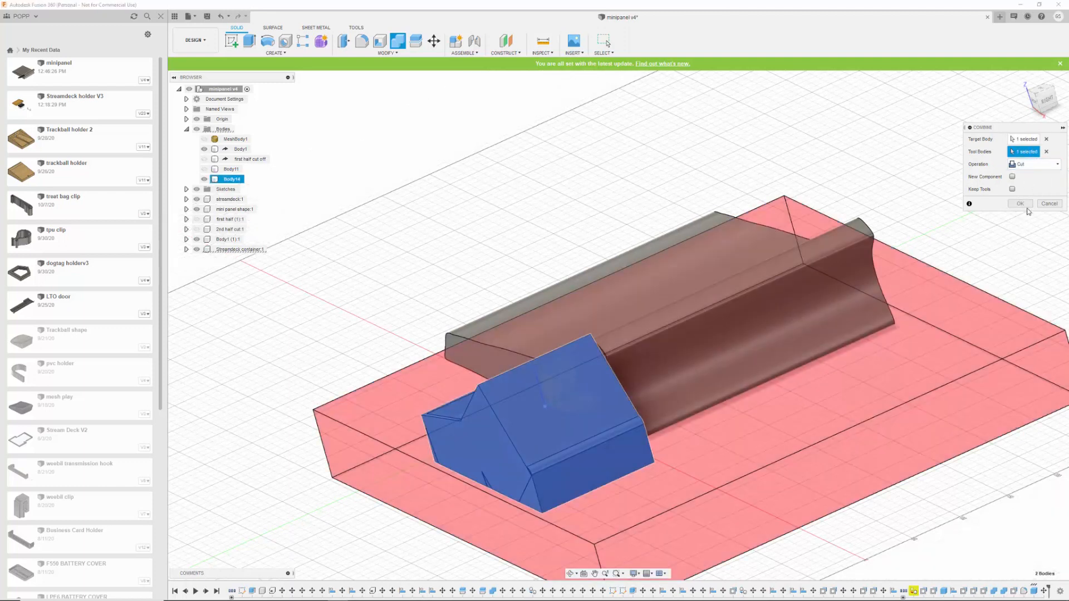
pyautogui.click(1020, 204)
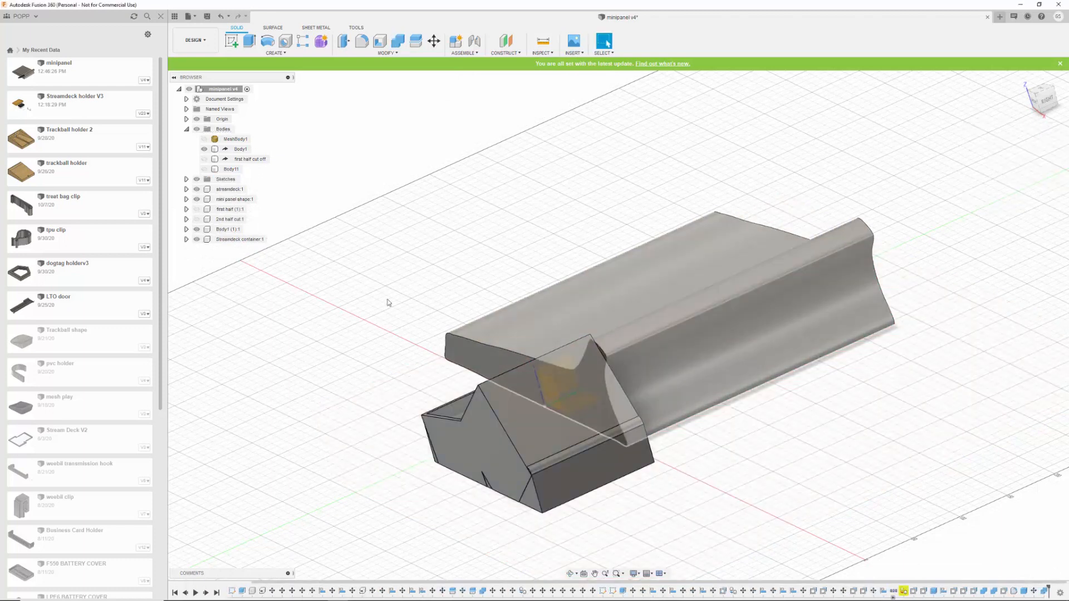
# Save the design as a new version with the description "User Saved".
pyautogui.keyDown('shift'); pyautogui.moveTo(306, 310); pyautogui.dragTo(446, 273, button='middle'); pyautogui.keyUp('shift')
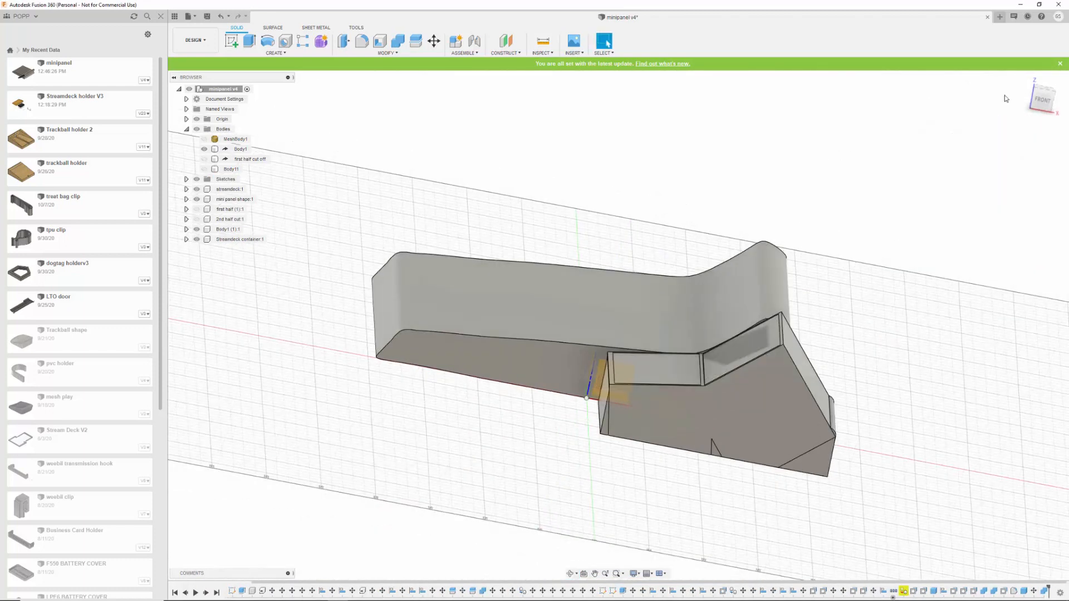
pyautogui.click(1044, 100)
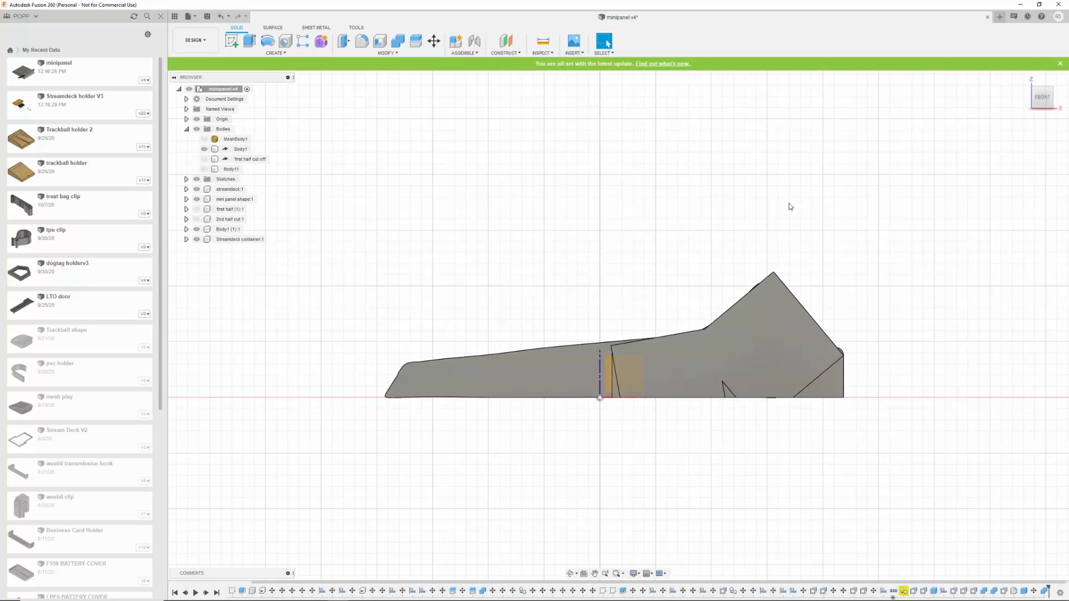
pyautogui.moveTo(523, 236)
pyautogui.keyDown('shift'); pyautogui.mouseDown(button='middle')
pyautogui.moveTo(544, 246)
pyautogui.moveTo(530, 259)
pyautogui.moveTo(527, 251)
pyautogui.mouseUp(button='middle'); pyautogui.keyUp('shift')
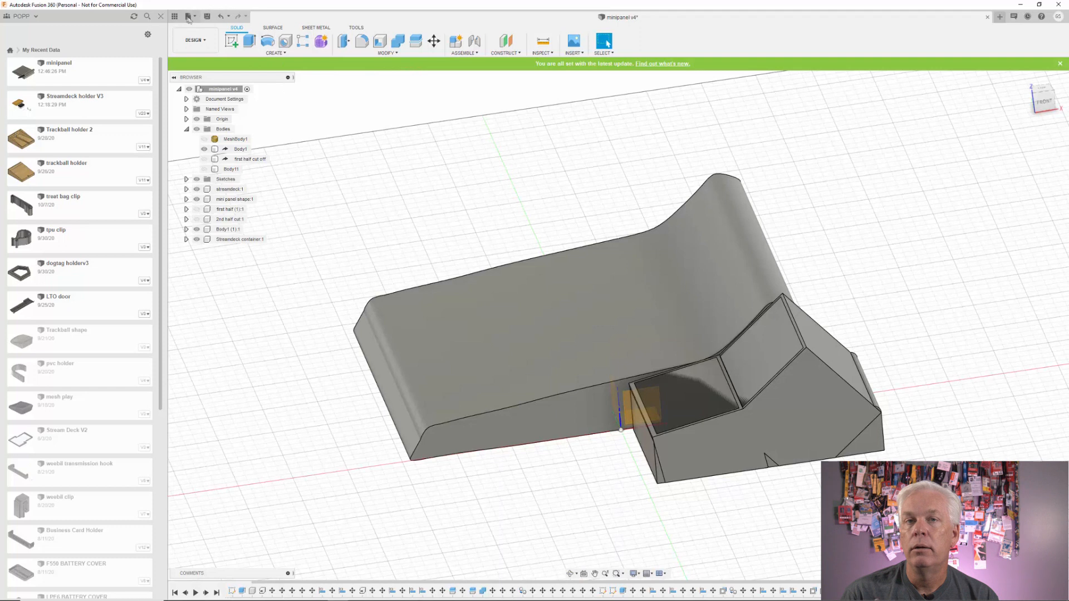
pyautogui.click(184, 17)
pyautogui.click(218, 110)
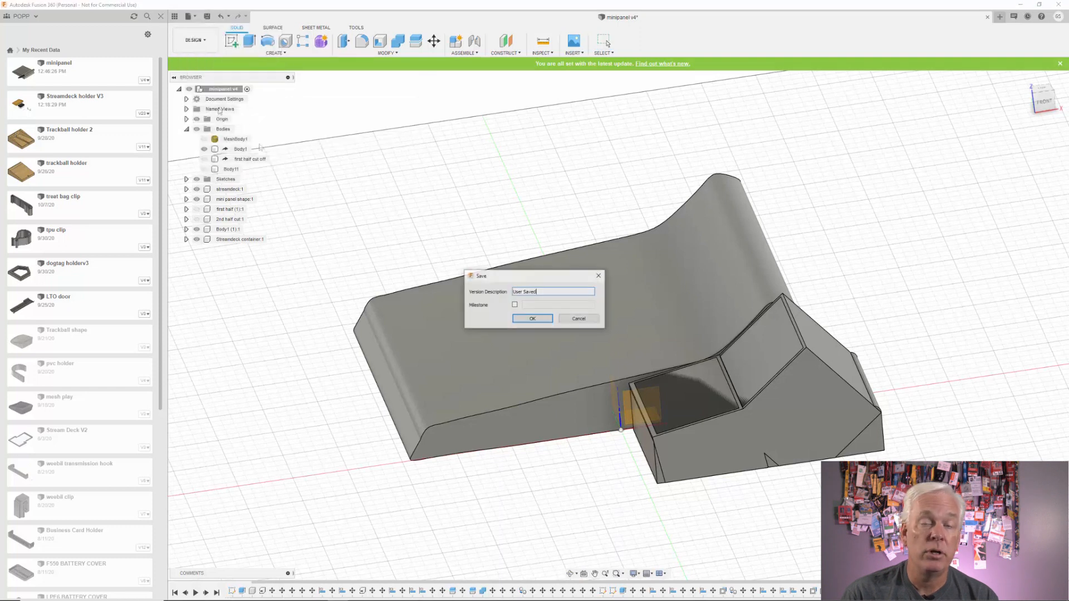
pyautogui.click(532, 319)
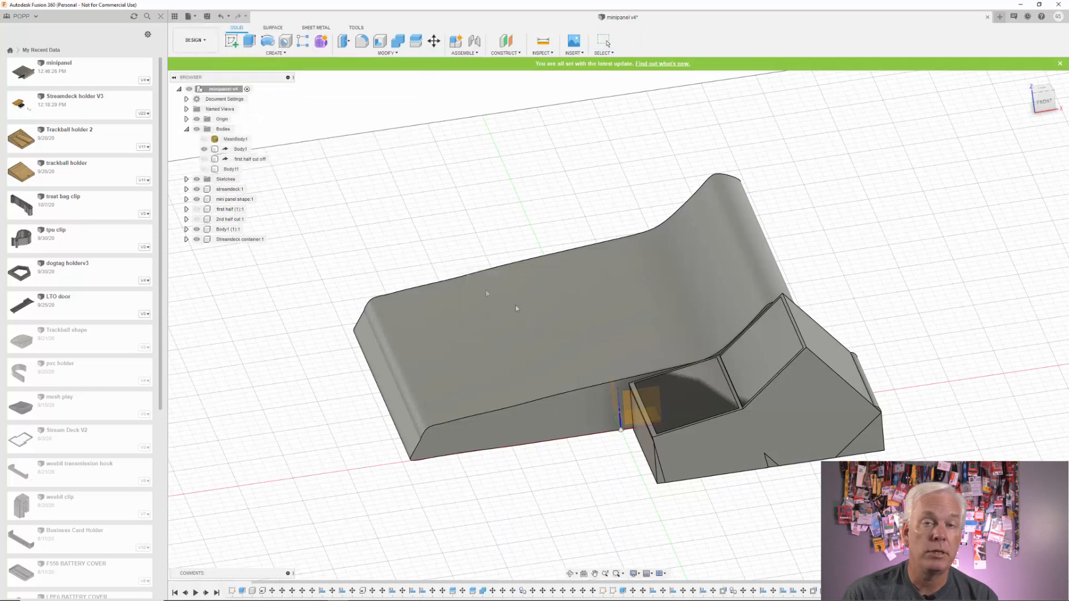
# Cut the flatter Streamdeck device body from the container with Combine, keeping the tool body.
pyautogui.click(397, 44)
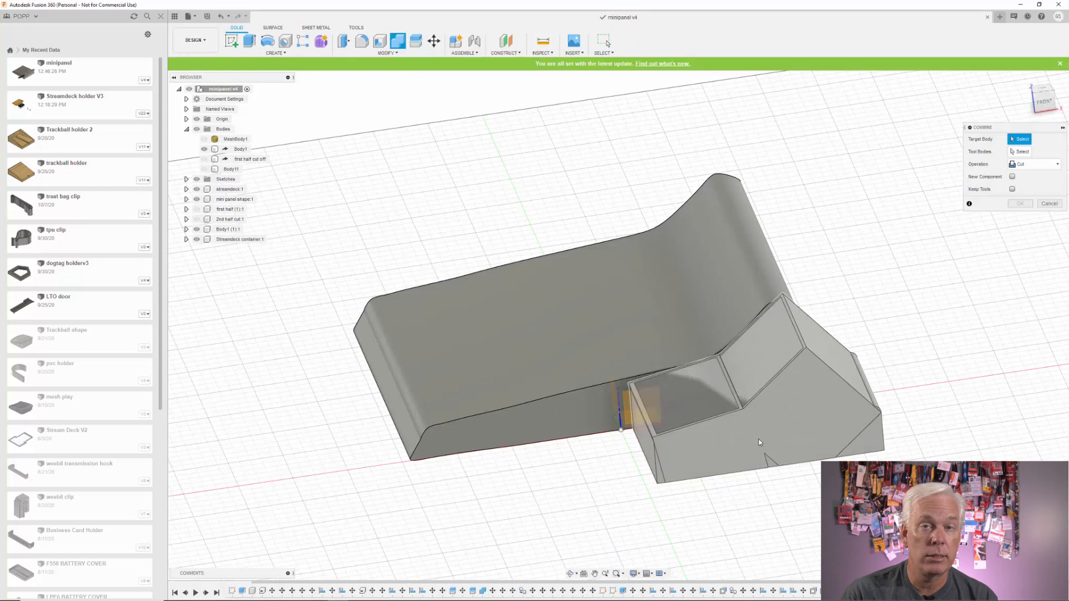
pyautogui.click(758, 438)
pyautogui.click(697, 405)
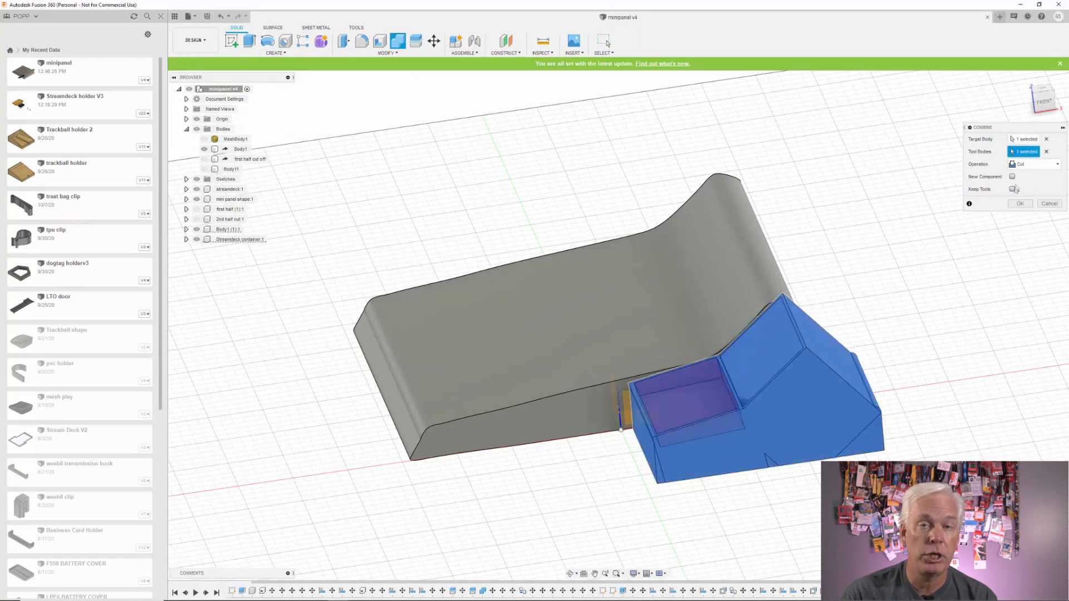
pyautogui.click(1019, 204)
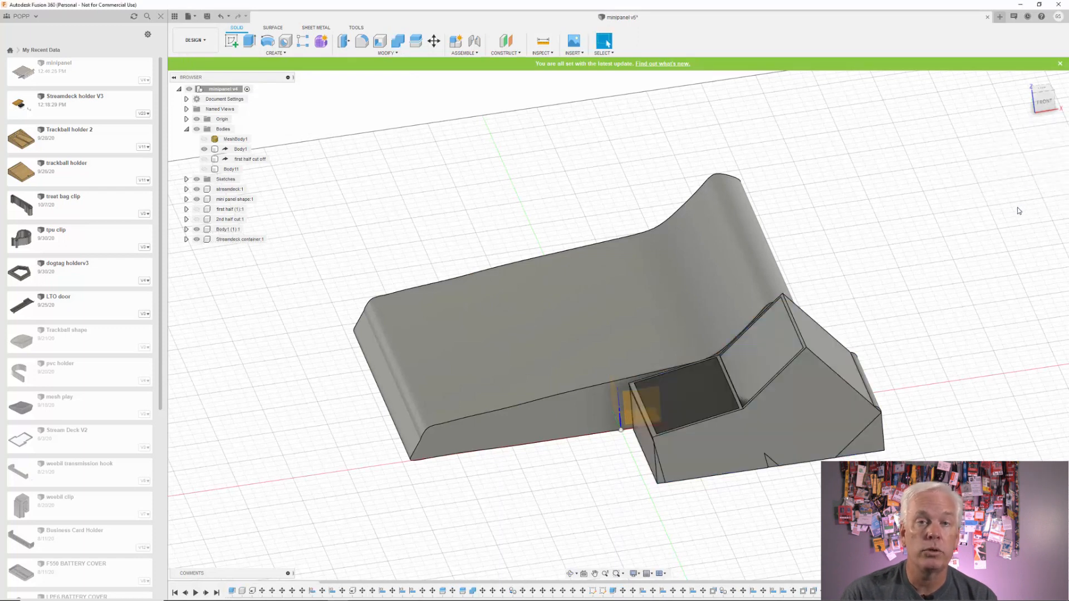
# Cut the angled Streamdeck device body from the container with Combine, keeping the tool body.
pyautogui.click(398, 41)
pyautogui.click(787, 329)
pyautogui.click(812, 422)
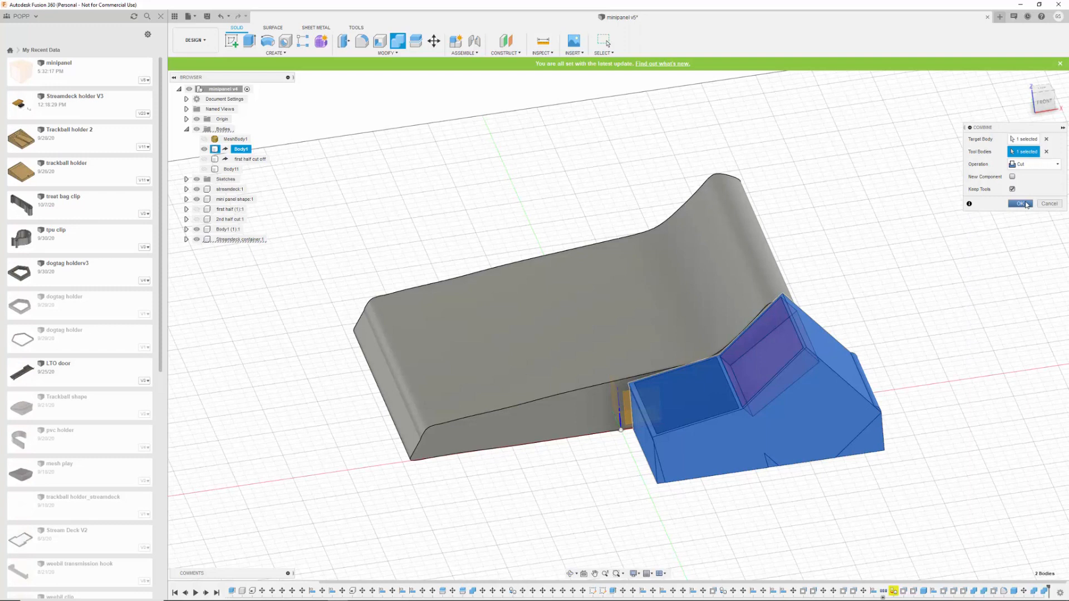
pyautogui.click(1027, 204)
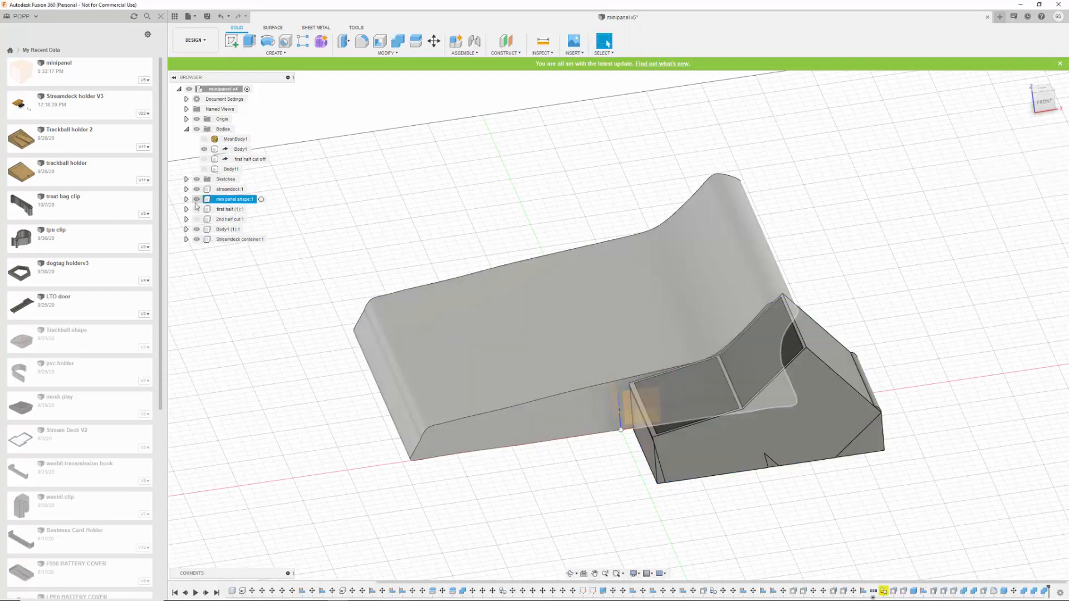
# Hide the Streamdeck device bodies and view the two recesses cut into the container.
pyautogui.click(196, 209)
pyautogui.moveTo(955, 244)
pyautogui.keyDown('shift'); pyautogui.mouseDown(button='middle')
pyautogui.moveTo(954, 265)
pyautogui.moveTo(954, 224)
pyautogui.moveTo(968, 217)
pyautogui.moveTo(953, 227)
pyautogui.mouseUp(button='middle'); pyautogui.keyUp('shift')
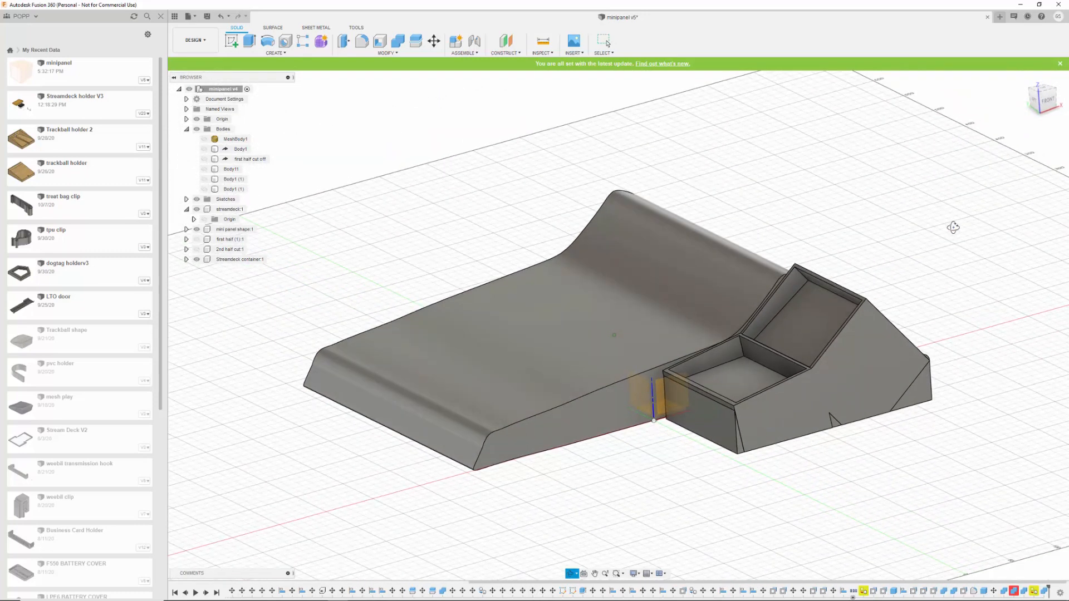
pyautogui.keyDown('shift'); pyautogui.moveTo(953, 227); pyautogui.dragTo(947, 258, button='middle'); pyautogui.keyUp('shift')
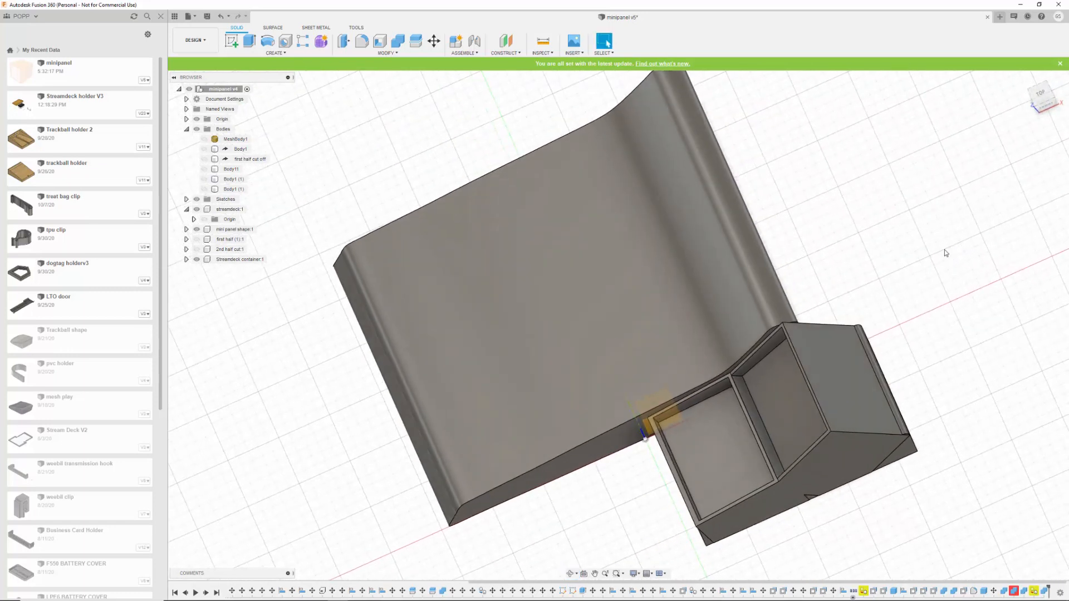
# Offset the floor of the flatter recess about 31 mm downward so it reaches close to the container's base.
pyautogui.click(392, 53)
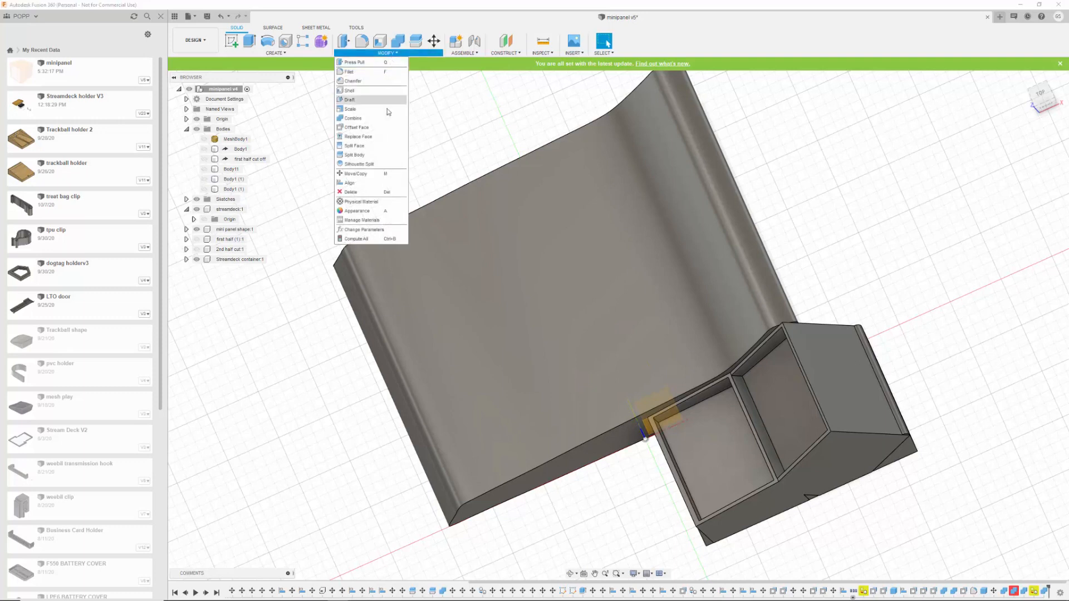
pyautogui.click(365, 119)
pyautogui.click(740, 442)
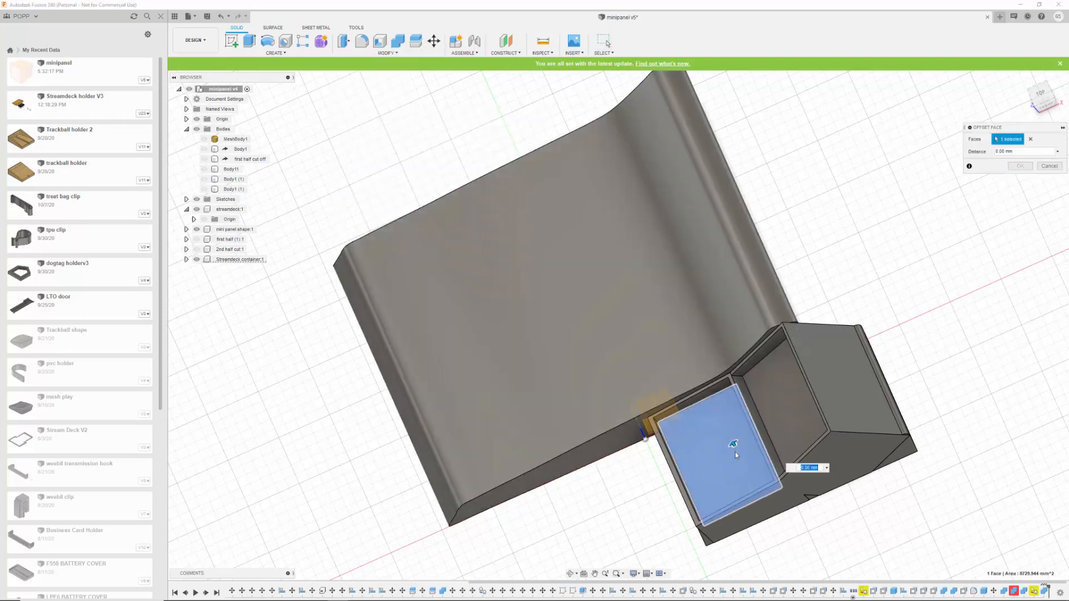
pyautogui.moveTo(735, 443); pyautogui.dragTo(738, 469)
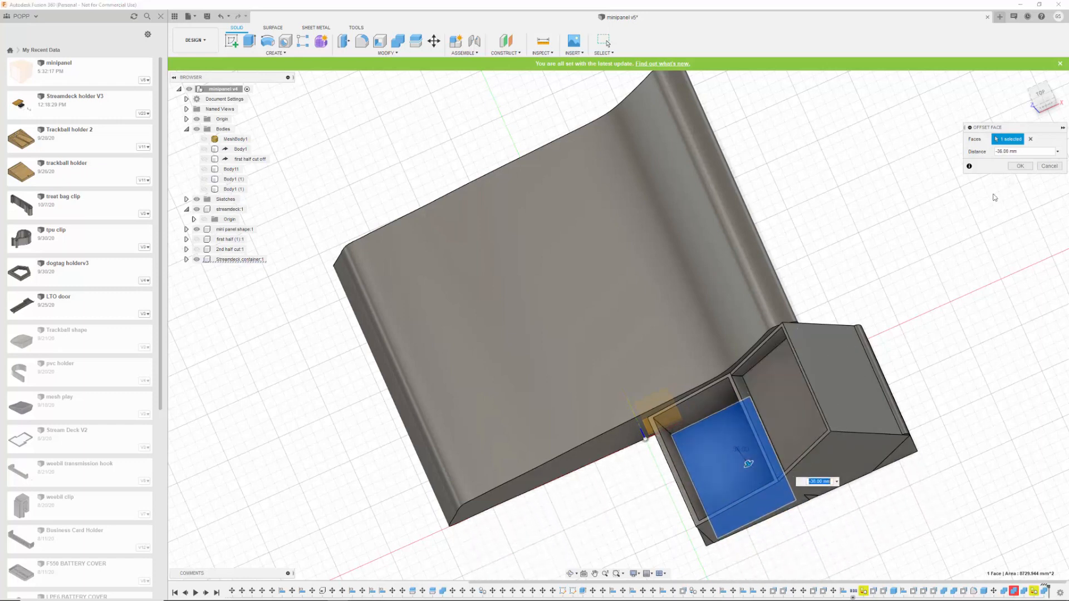
pyautogui.click(1047, 106)
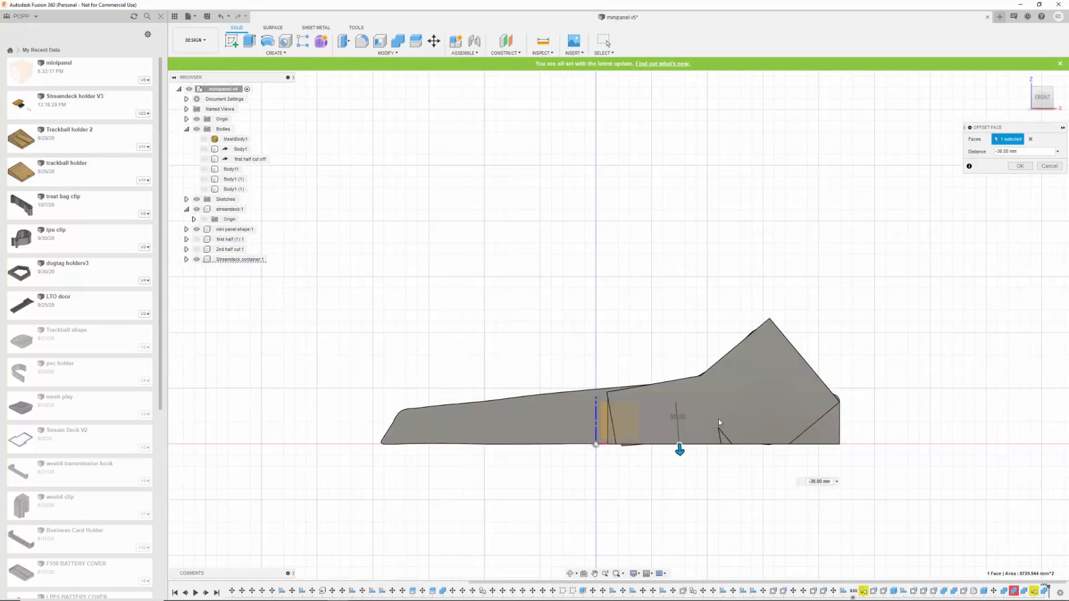
pyautogui.moveTo(679, 450); pyautogui.dragTo(679, 449)
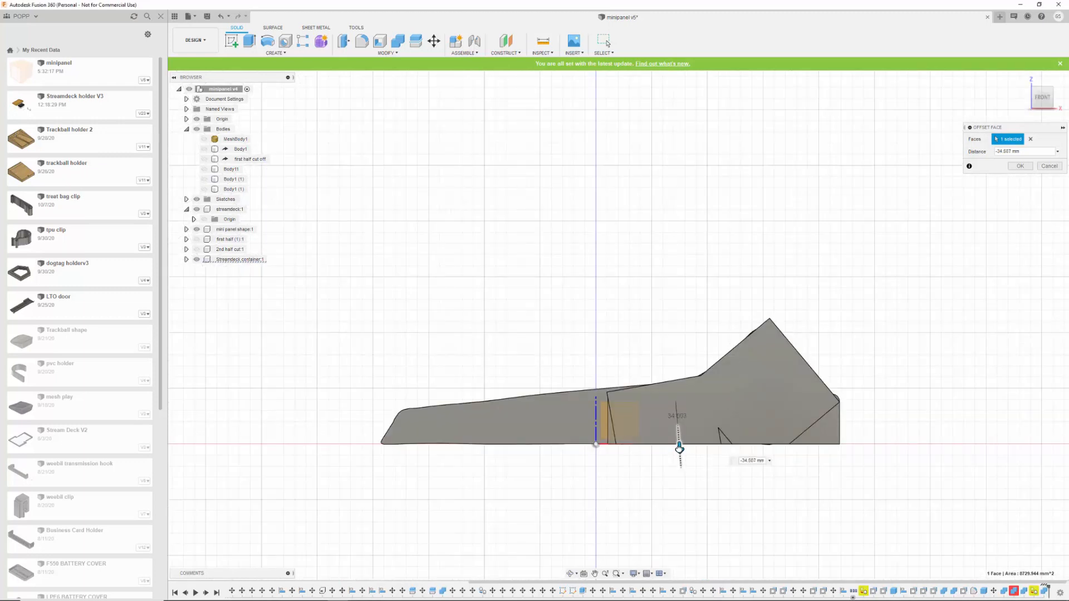
pyautogui.click(679, 445)
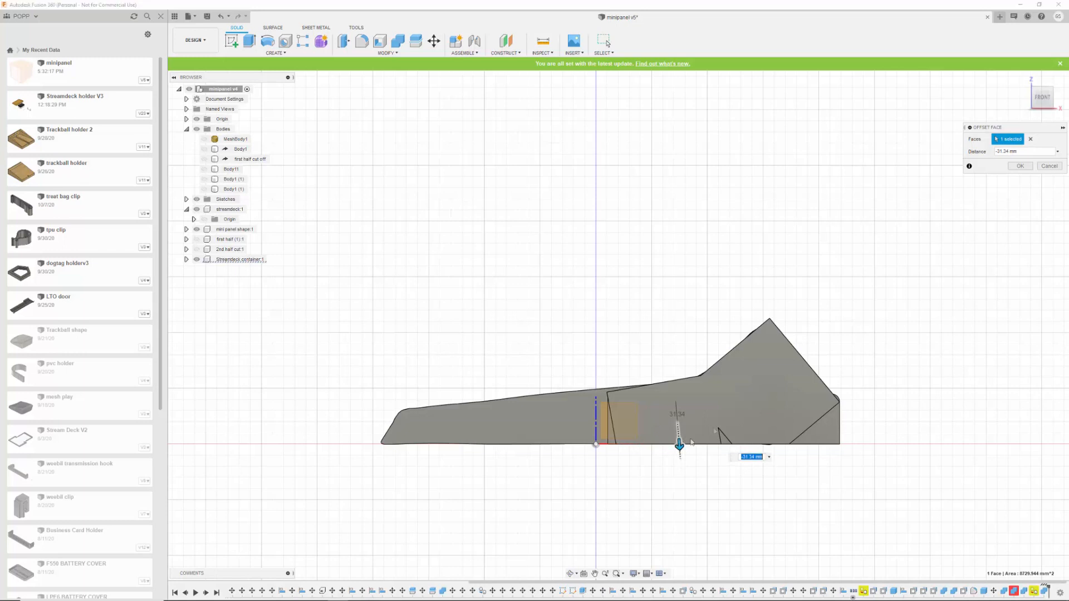
pyautogui.click(1021, 167)
pyautogui.keyDown('shift'); pyautogui.moveTo(899, 226); pyautogui.dragTo(916, 250, button='middle'); pyautogui.keyUp('shift')
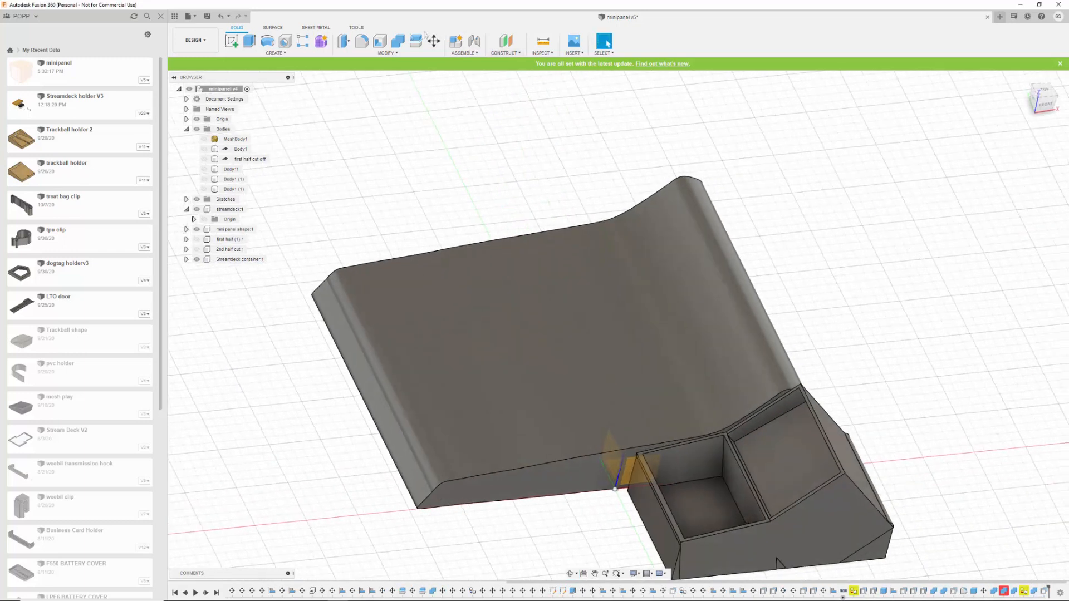
# Offset the floor of the angled recess deeper into the container toward its base.
pyautogui.click(393, 53)
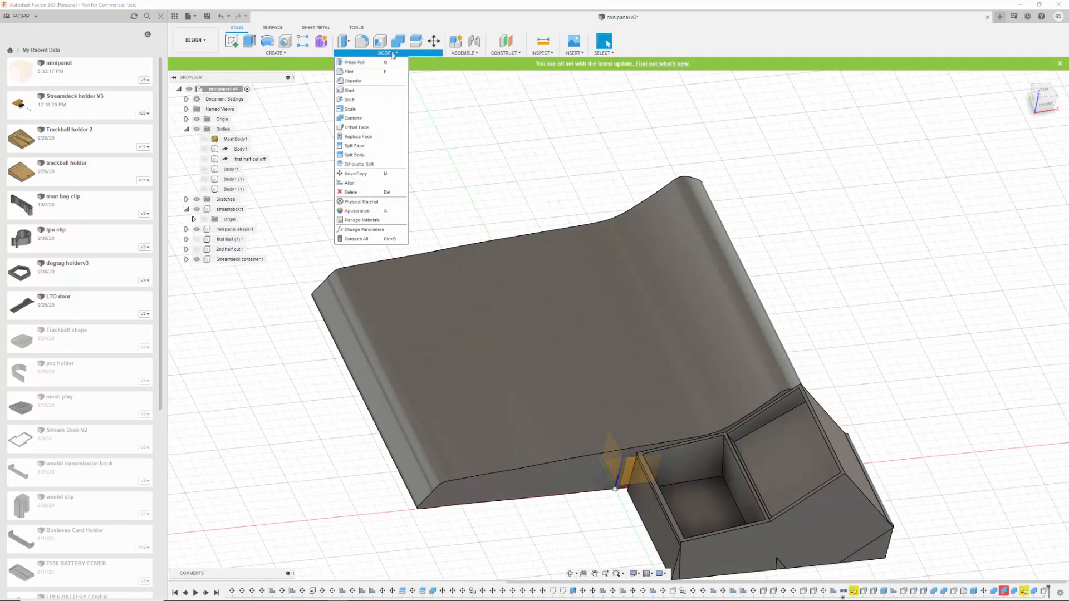
pyautogui.click(369, 128)
pyautogui.click(792, 463)
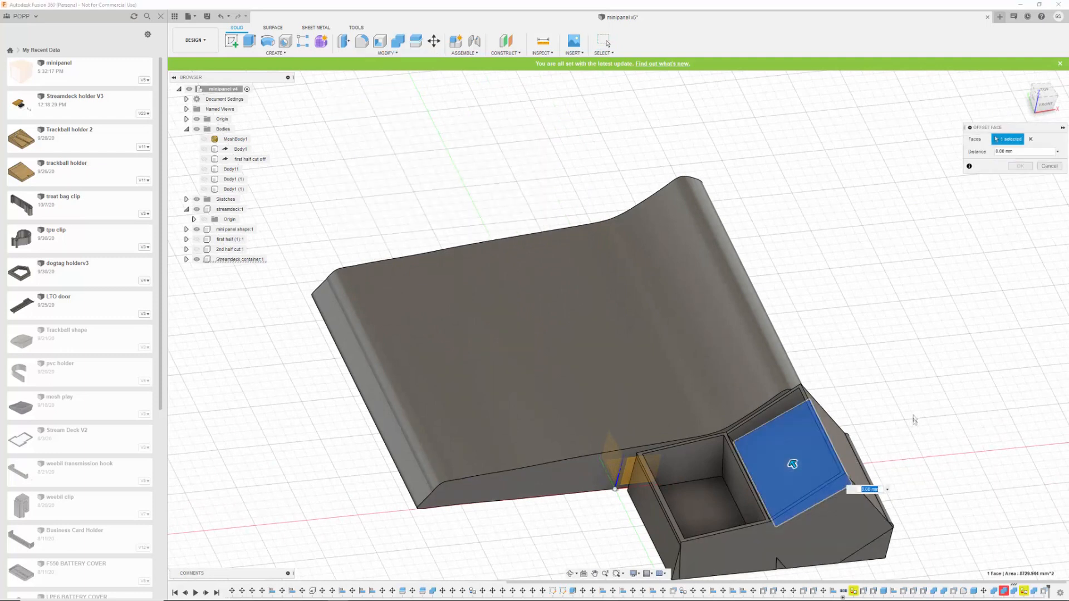
pyautogui.click(1044, 104)
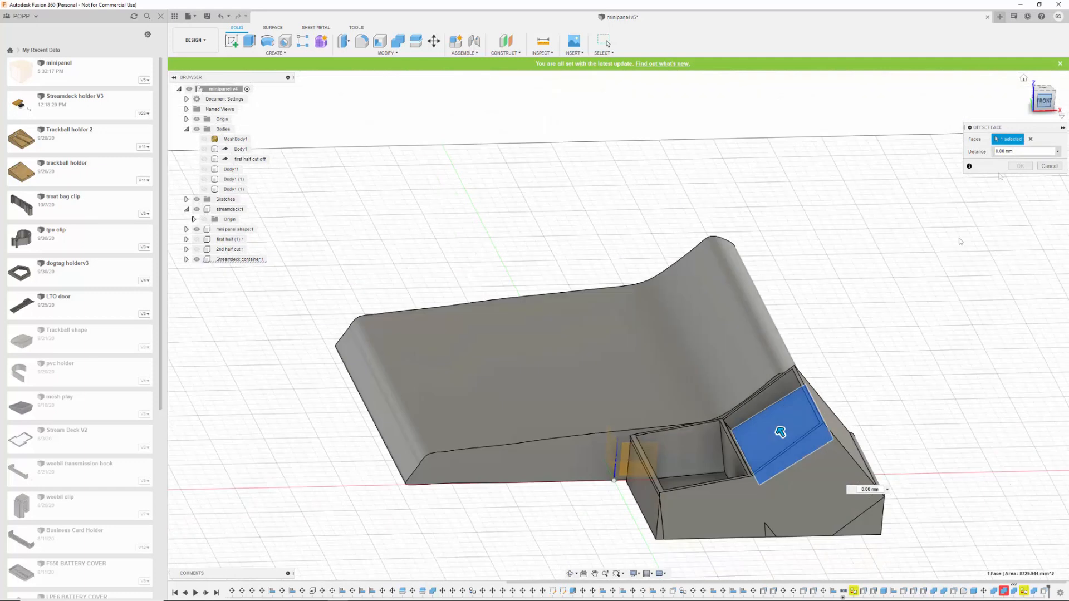
pyautogui.moveTo(739, 358); pyautogui.dragTo(796, 404)
pyautogui.click(1031, 167)
pyautogui.keyDown('shift'); pyautogui.moveTo(887, 238); pyautogui.dragTo(920, 291, button='middle'); pyautogui.keyUp('shift')
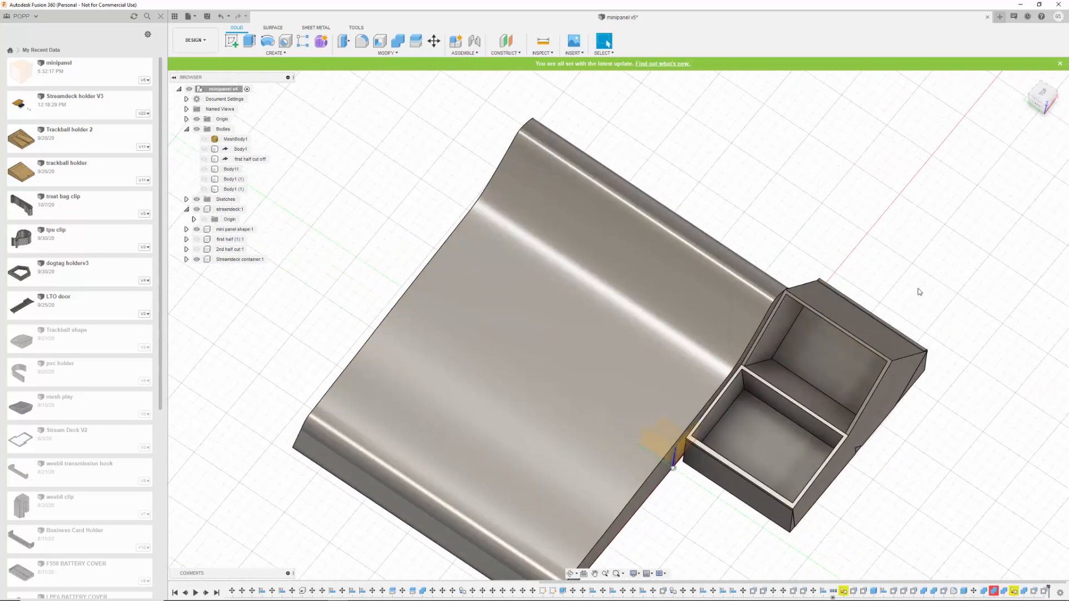
pyautogui.keyDown('shift'); pyautogui.moveTo(957, 302); pyautogui.dragTo(933, 290, button='middle'); pyautogui.keyUp('shift')
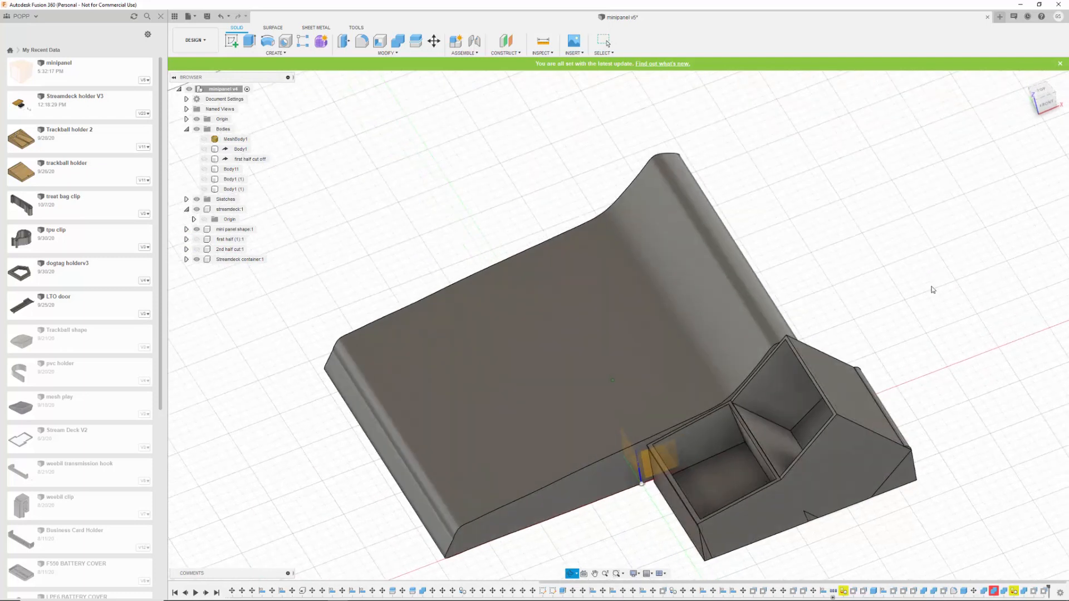
# Create a section analysis parallel to the container's front face, cutting through both recesses.
pyautogui.click(805, 491)
pyautogui.moveTo(812, 504); pyautogui.dragTo(789, 464)
pyautogui.click(1022, 217)
pyautogui.keyDown('shift'); pyautogui.moveTo(958, 239); pyautogui.dragTo(909, 267, button='middle'); pyautogui.keyUp('shift')
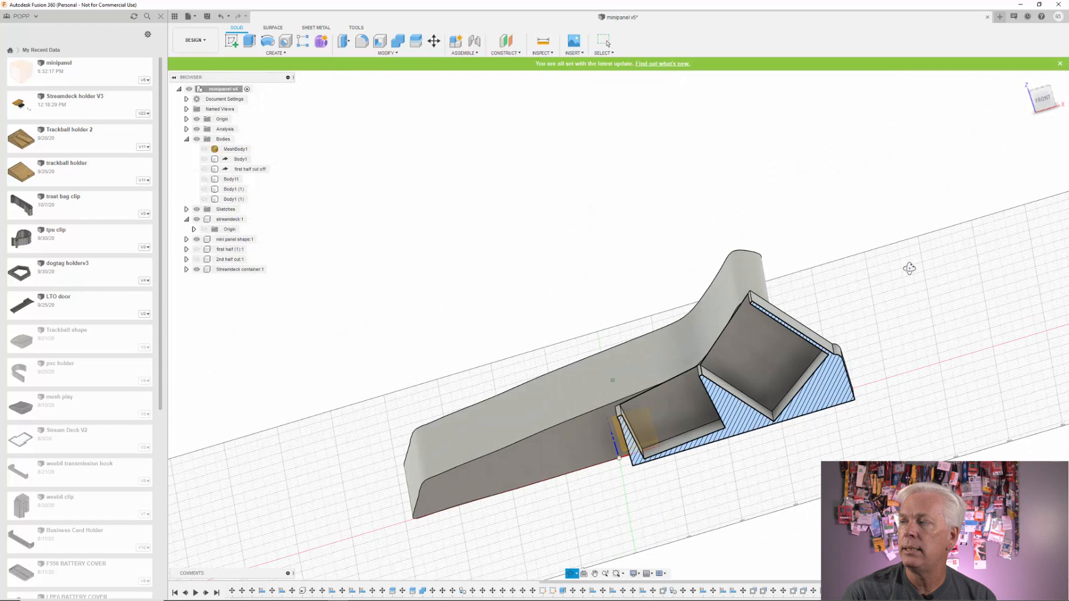
pyautogui.keyDown('shift'); pyautogui.moveTo(909, 268); pyautogui.dragTo(911, 273, button='middle'); pyautogui.keyUp('shift')
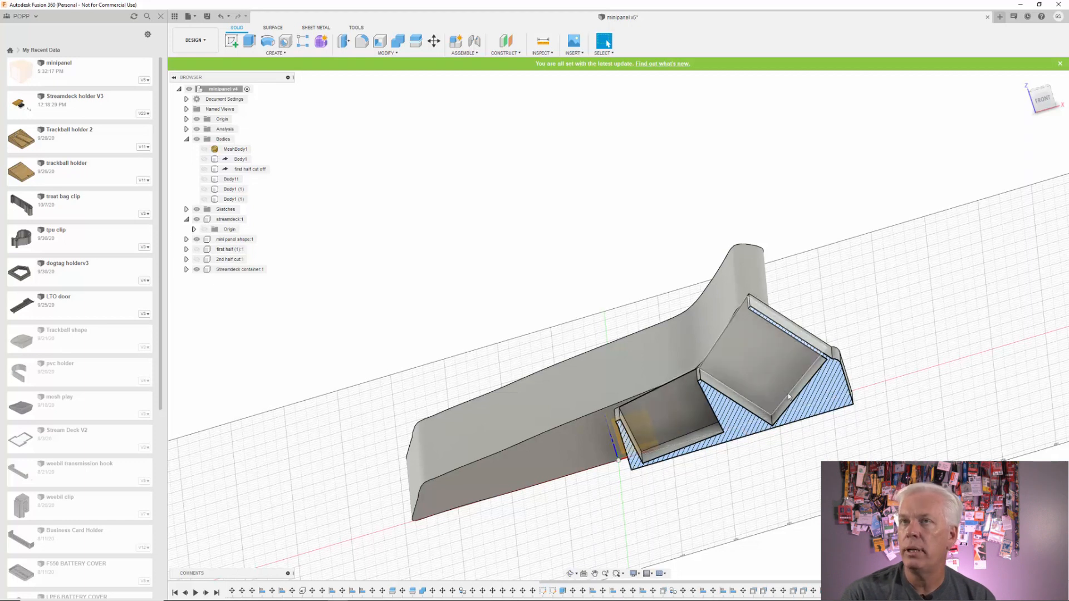
# Offset the floor of the angled recess by -1.474 mm to deepen it slightly.
pyautogui.click(388, 53)
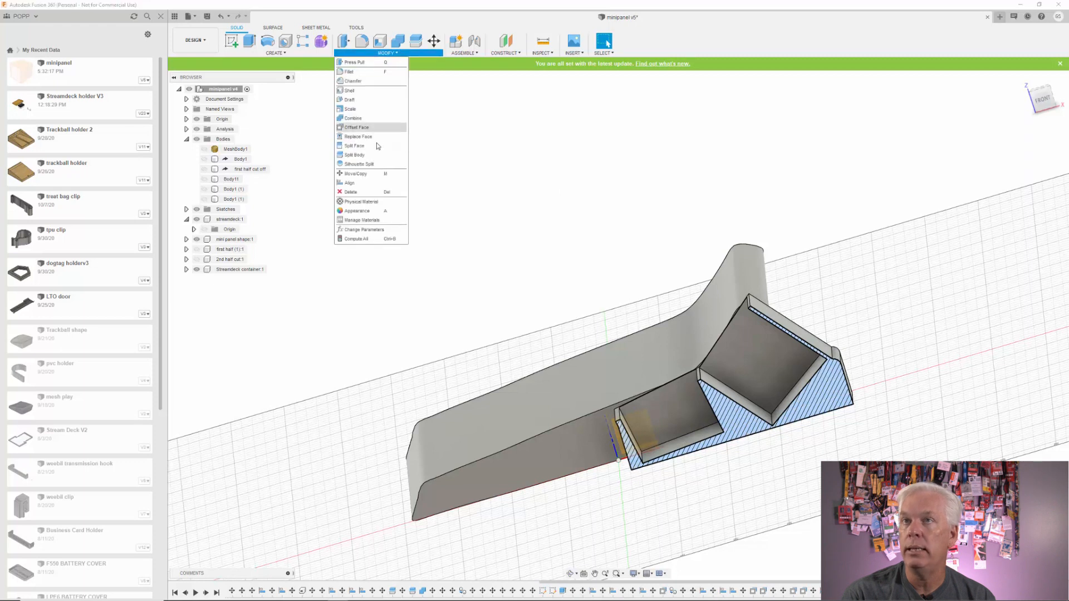
pyautogui.click(354, 127)
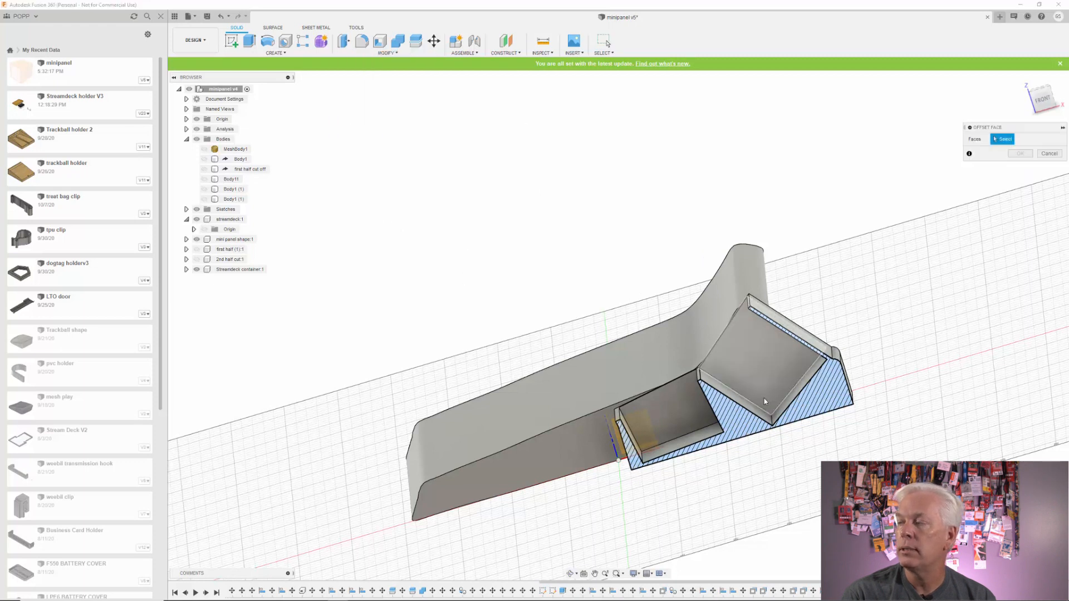
pyautogui.click(789, 402)
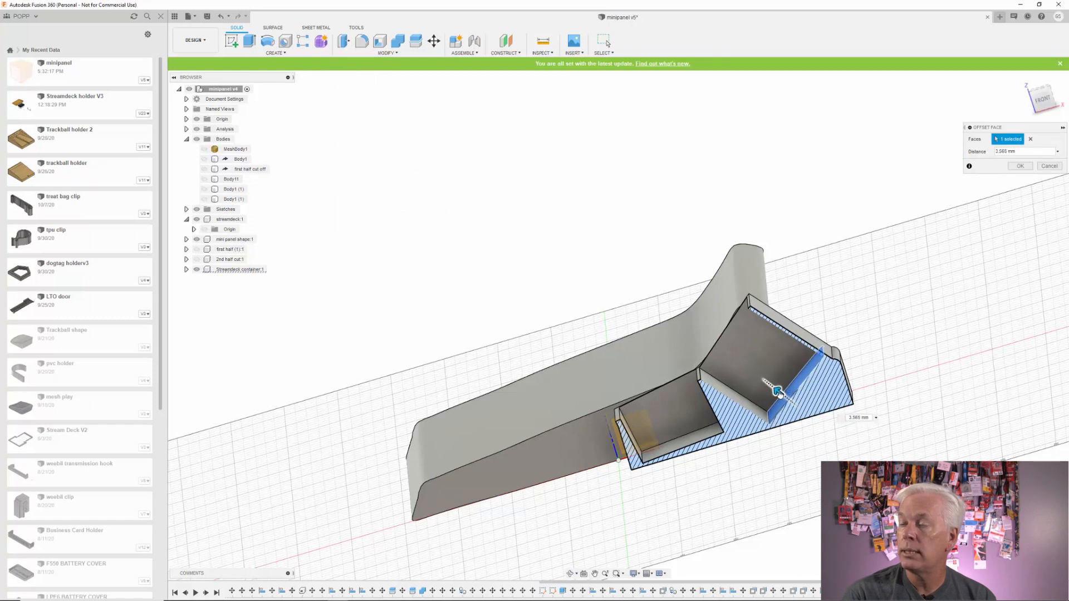
pyautogui.moveTo(780, 395); pyautogui.dragTo(780, 395)
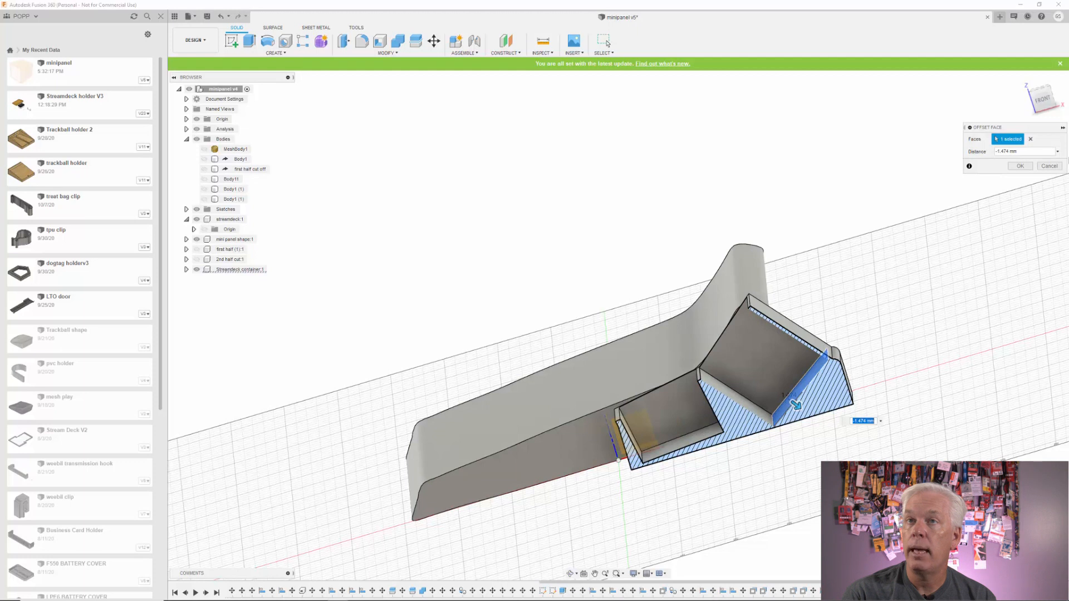
pyautogui.click(1019, 167)
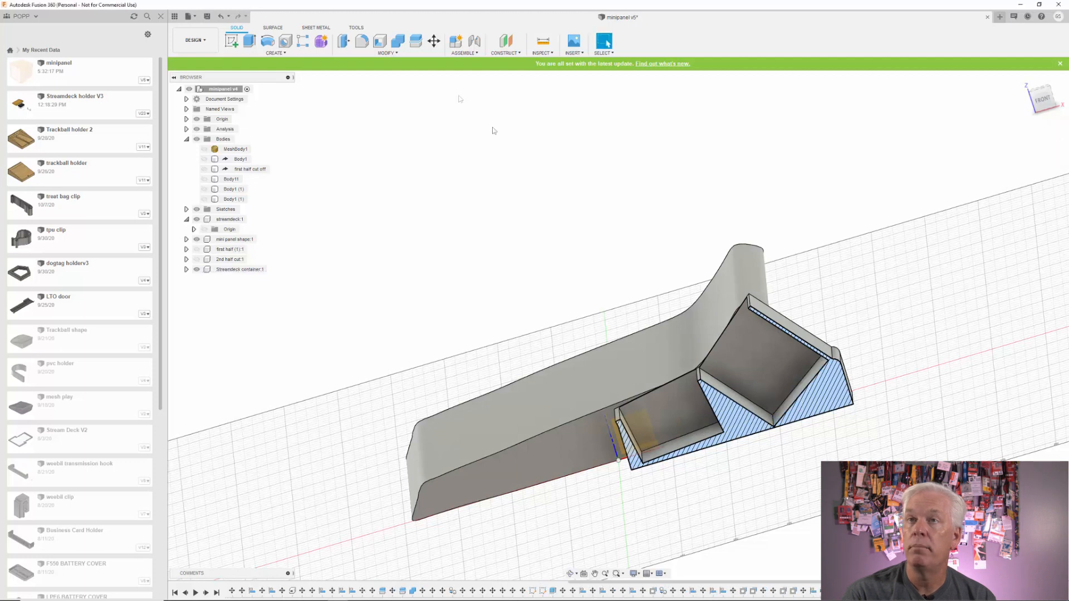
pyautogui.click(388, 53)
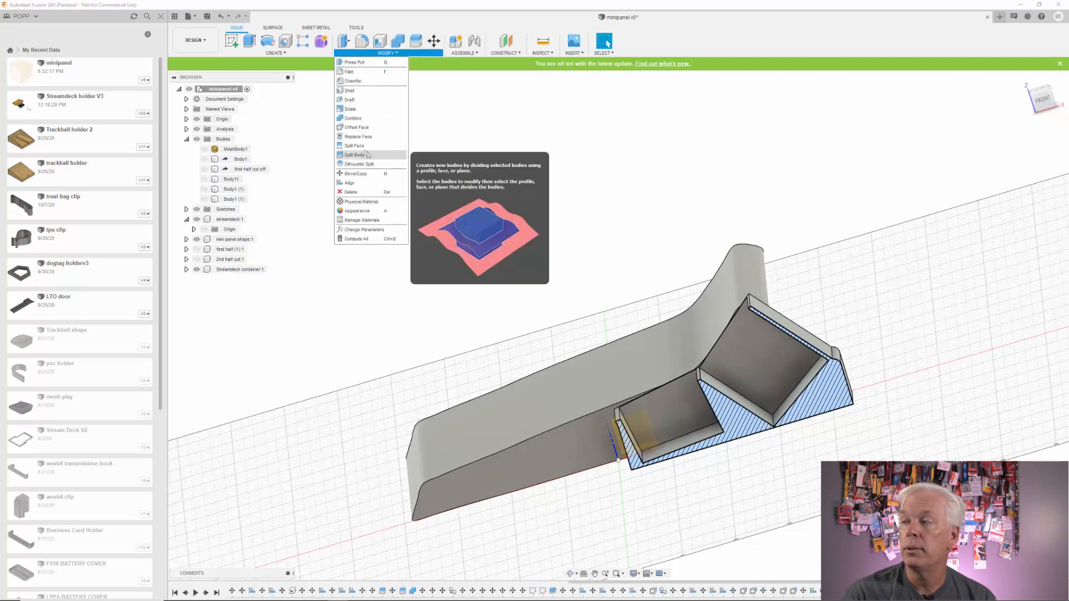
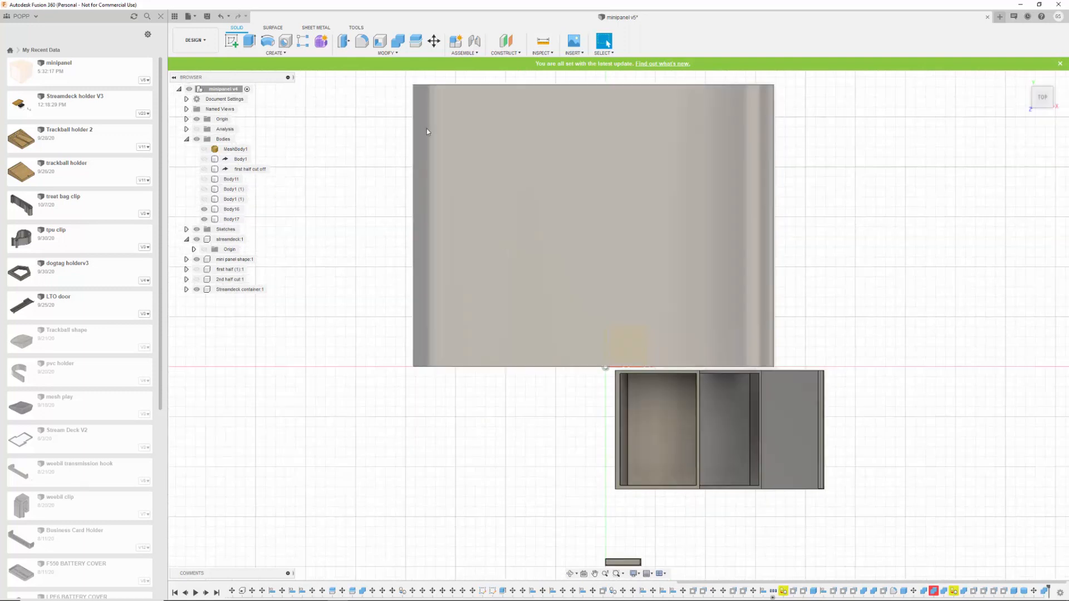
pyautogui.click(624, 562)
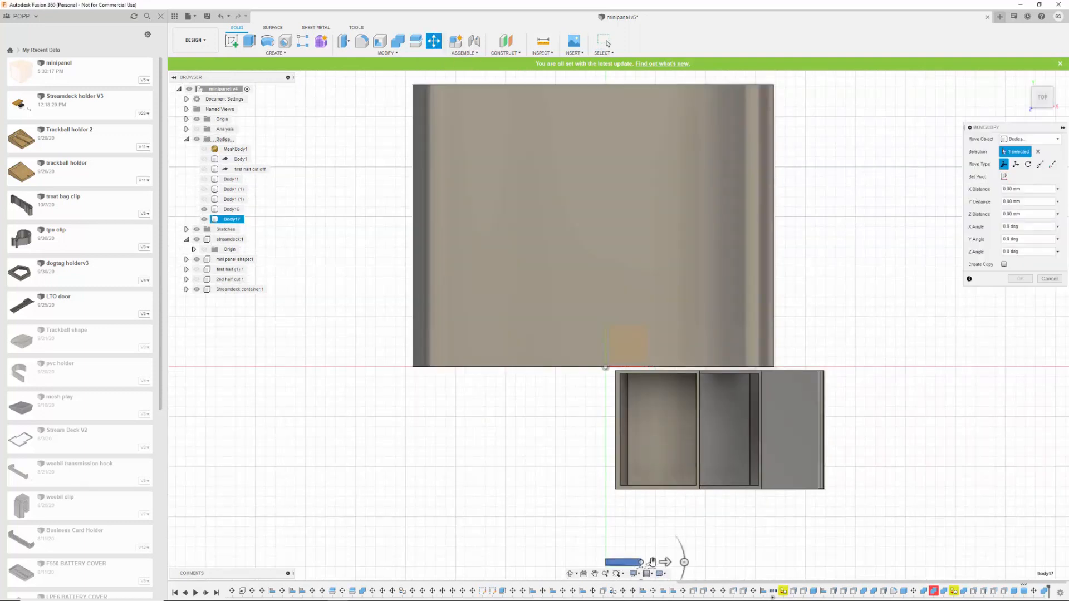
pyautogui.moveTo(652, 563); pyautogui.dragTo(693, 499)
pyautogui.keyDown('shift'); pyautogui.moveTo(794, 524); pyautogui.dragTo(800, 476, button='middle'); pyautogui.keyUp('shift')
pyautogui.click(1049, 279)
# Move Body16 over the wall between the two recesses and lower it about 58 mm onto that wall.
pyautogui.click(434, 43)
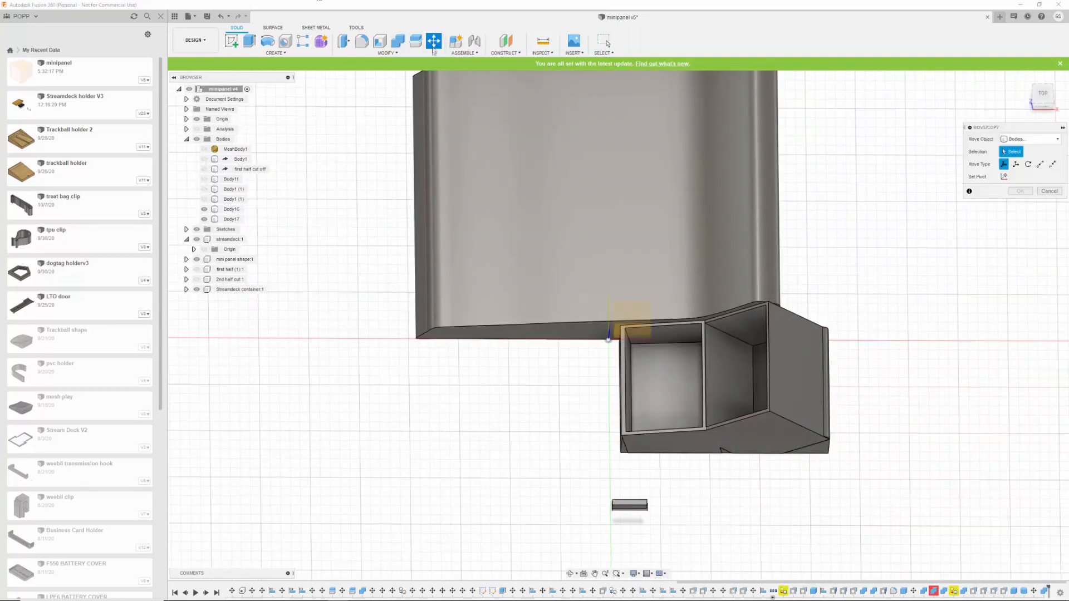
pyautogui.click(632, 511)
pyautogui.keyDown('shift'); pyautogui.moveTo(632, 511); pyautogui.dragTo(625, 488, button='middle'); pyautogui.keyUp('shift')
pyautogui.moveTo(625, 488); pyautogui.dragTo(705, 367)
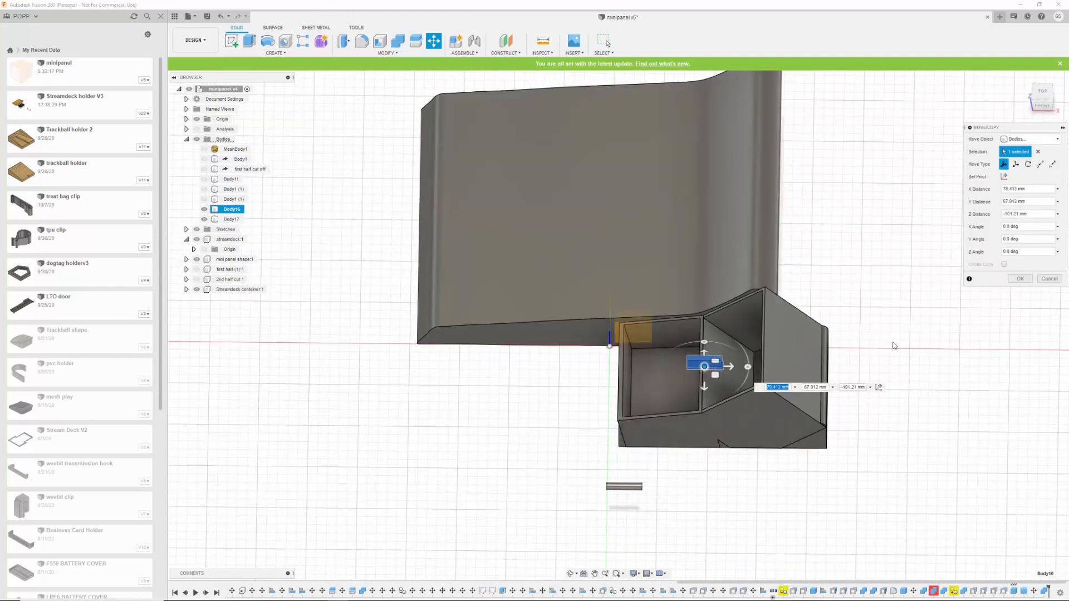
pyautogui.click(1046, 107)
pyautogui.moveTo(704, 238); pyautogui.dragTo(691, 293)
pyautogui.keyDown('shift'); pyautogui.moveTo(684, 262); pyautogui.dragTo(678, 348, button='middle'); pyautogui.keyUp('shift')
# Shift Body16 about 35 mm along the dividing wall to sit near the middle of its length.
pyautogui.click(1044, 99)
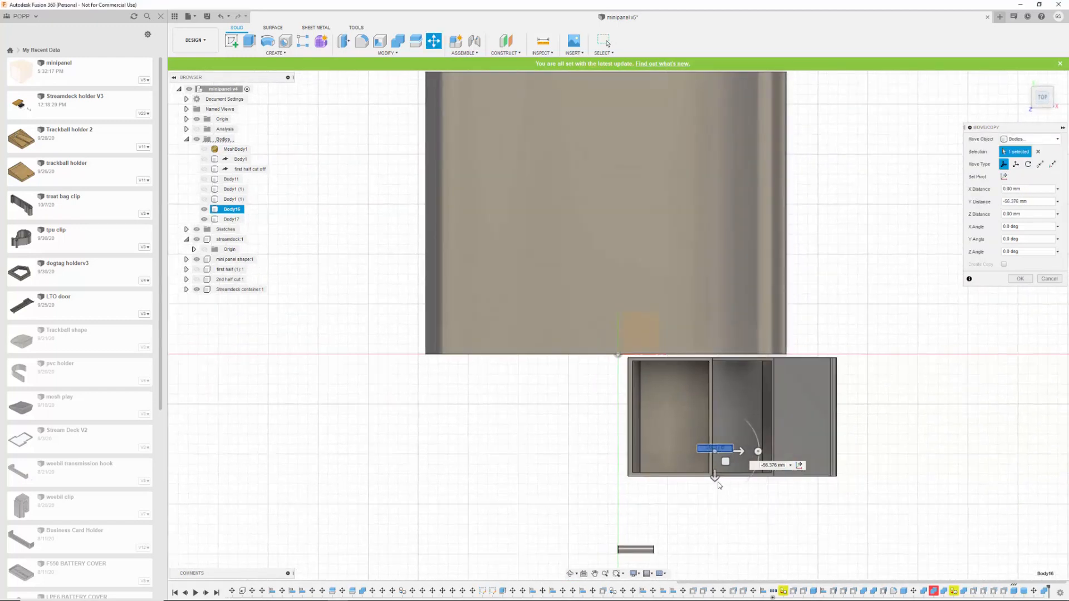
pyautogui.moveTo(715, 477); pyautogui.dragTo(715, 458)
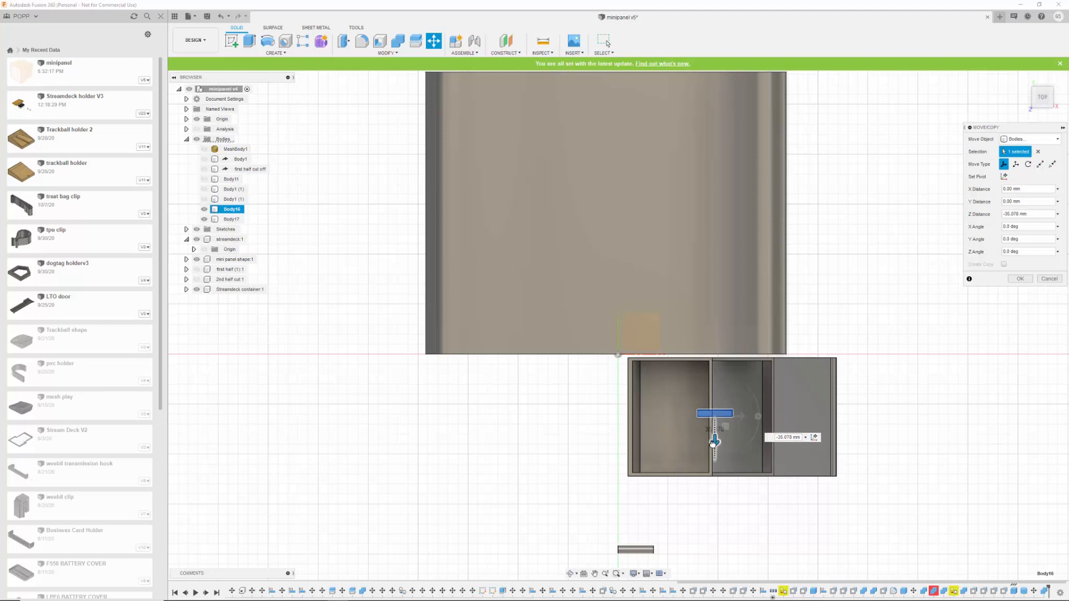
pyautogui.moveTo(708, 526)
pyautogui.keyDown('shift'); pyautogui.mouseDown(button='middle')
pyautogui.moveTo(707, 461)
pyautogui.moveTo(710, 522)
pyautogui.mouseUp(button='middle'); pyautogui.keyUp('shift')
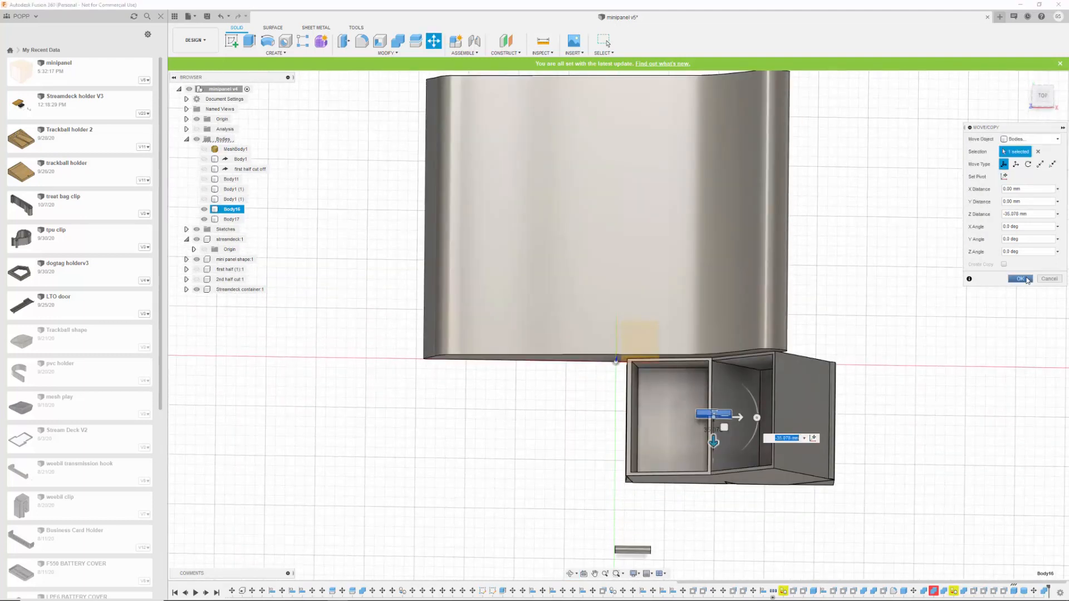
pyautogui.click(1027, 280)
# Cut Body16 from the container's dividing wall with Combine, keeping the tool body.
pyautogui.click(397, 41)
pyautogui.click(734, 443)
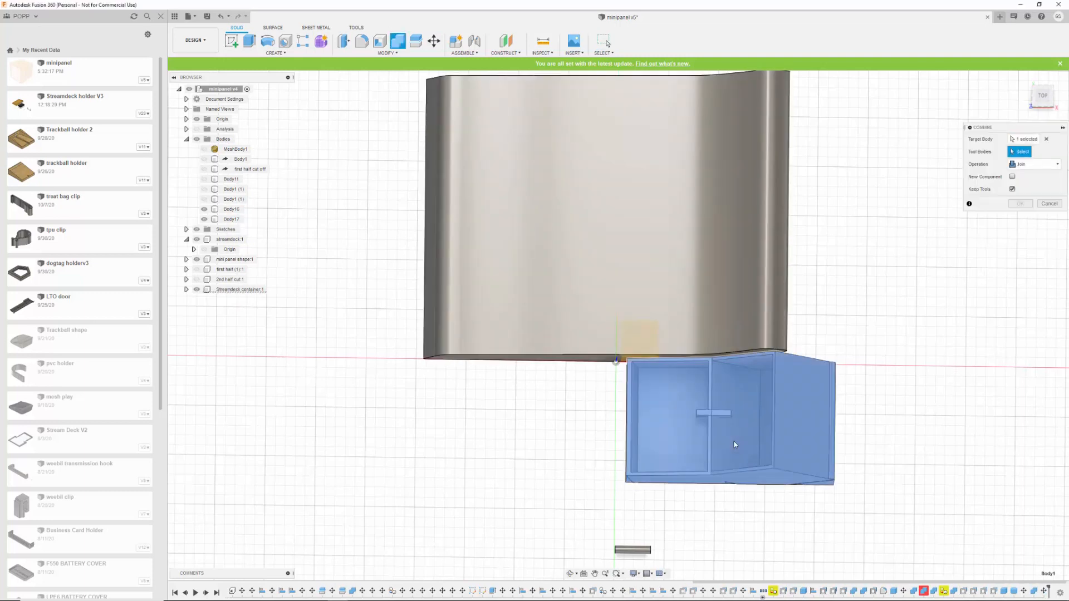
pyautogui.click(724, 414)
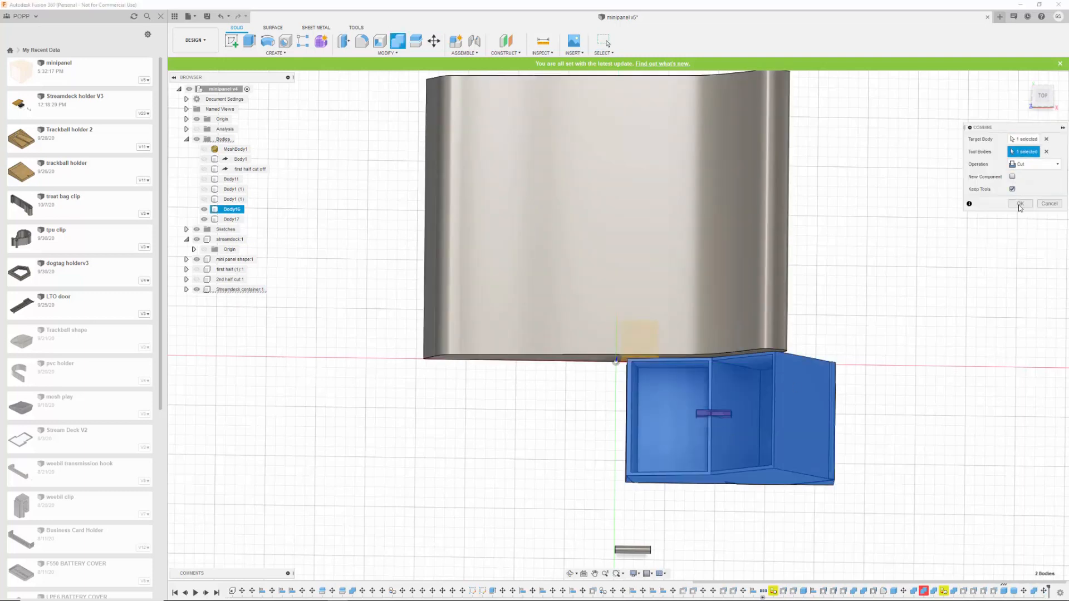
pyautogui.click(1019, 204)
# Move Body16 along X out of the container, clear of its outer side.
pyautogui.click(434, 41)
pyautogui.click(727, 414)
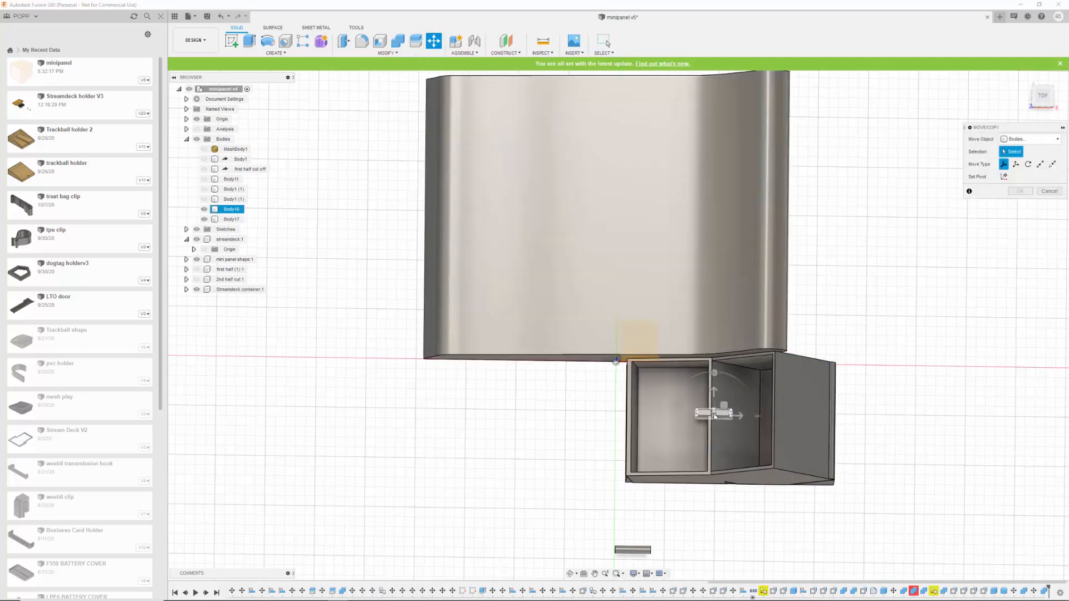
pyautogui.moveTo(739, 416); pyautogui.dragTo(961, 418)
pyautogui.click(1023, 279)
pyautogui.keyDown('shift'); pyautogui.moveTo(834, 484); pyautogui.dragTo(794, 516, button='middle'); pyautogui.keyUp('shift')
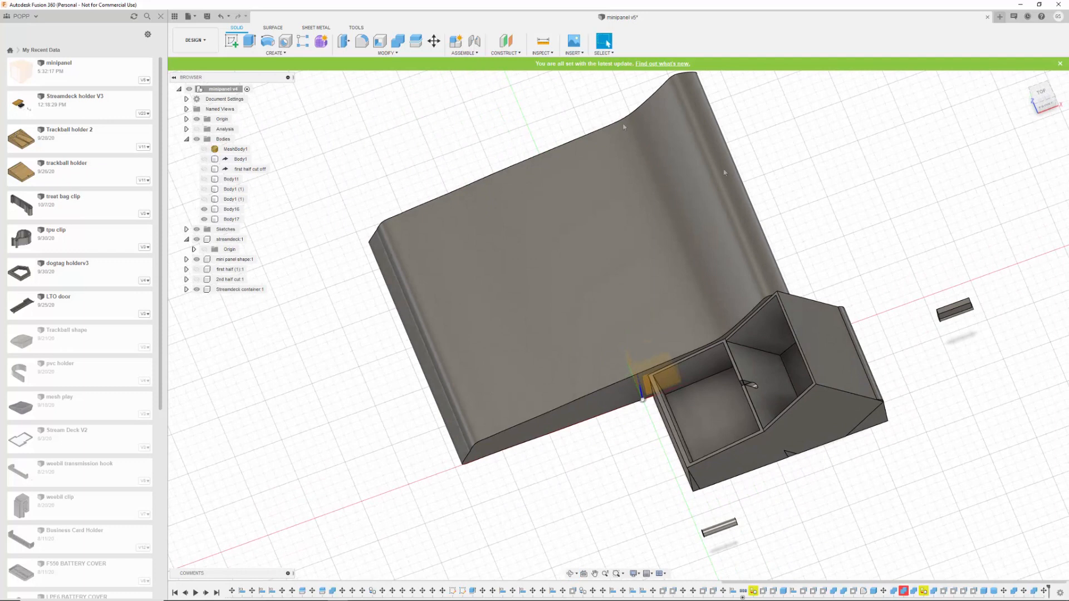
# Move Body16 onto the peak of the angled recess's outer wall, aligned in the front view so it overlaps the wall's upper edge.
pyautogui.click(433, 41)
pyautogui.click(955, 310)
pyautogui.moveTo(951, 295); pyautogui.dragTo(817, 327)
pyautogui.click(1046, 105)
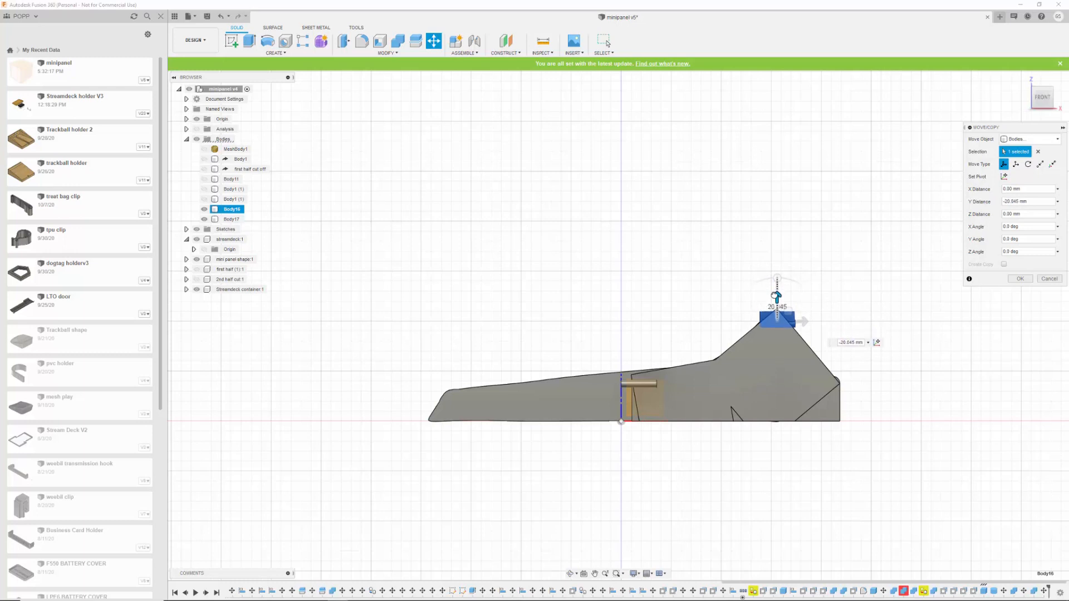
pyautogui.scroll(-3, 940, 287)
pyautogui.scroll(10, 900, 305)
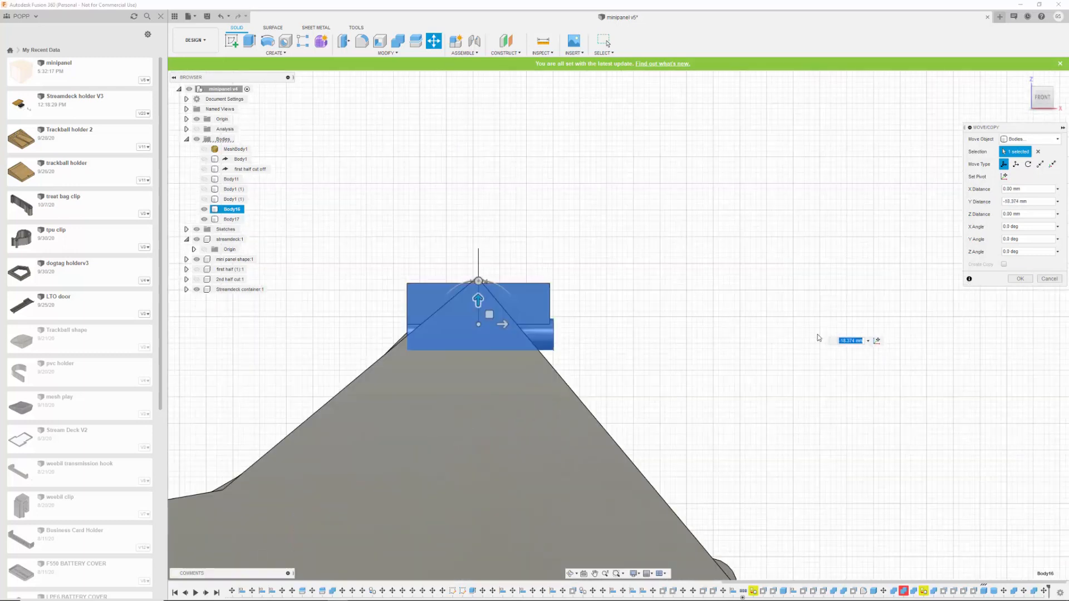
pyautogui.moveTo(418, 298); pyautogui.dragTo(432, 317)
pyautogui.click(1015, 283)
# Cut Body16 from the container's peak wall with Combine, without keeping the tool body.
pyautogui.click(397, 41)
pyautogui.click(410, 418)
pyautogui.click(465, 295)
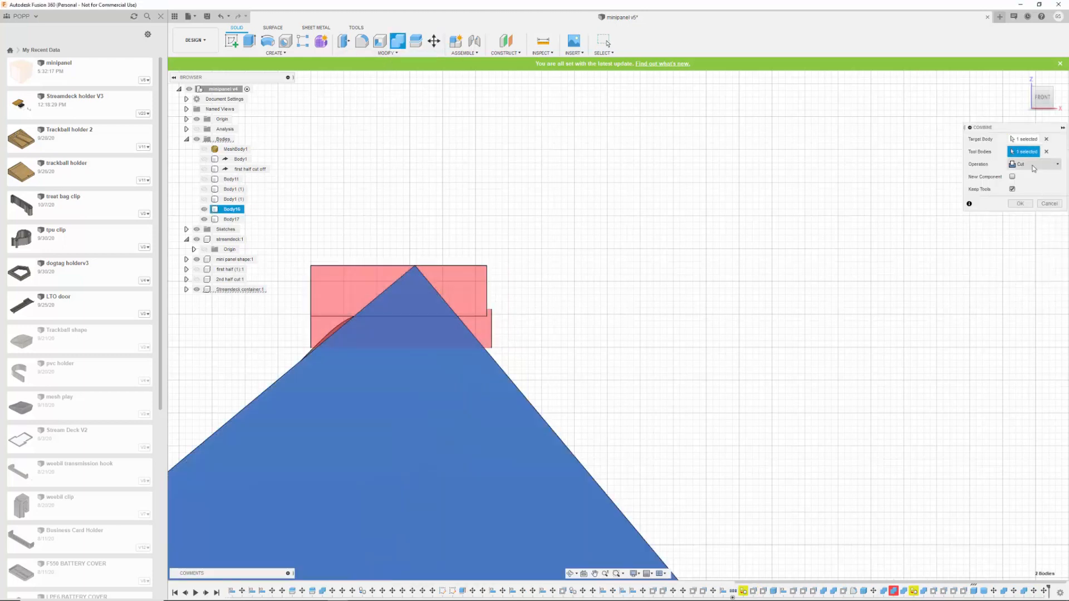
pyautogui.click(1017, 206)
pyautogui.keyDown('shift'); pyautogui.moveTo(814, 270); pyautogui.dragTo(572, 504, button='middle'); pyautogui.keyUp('shift')
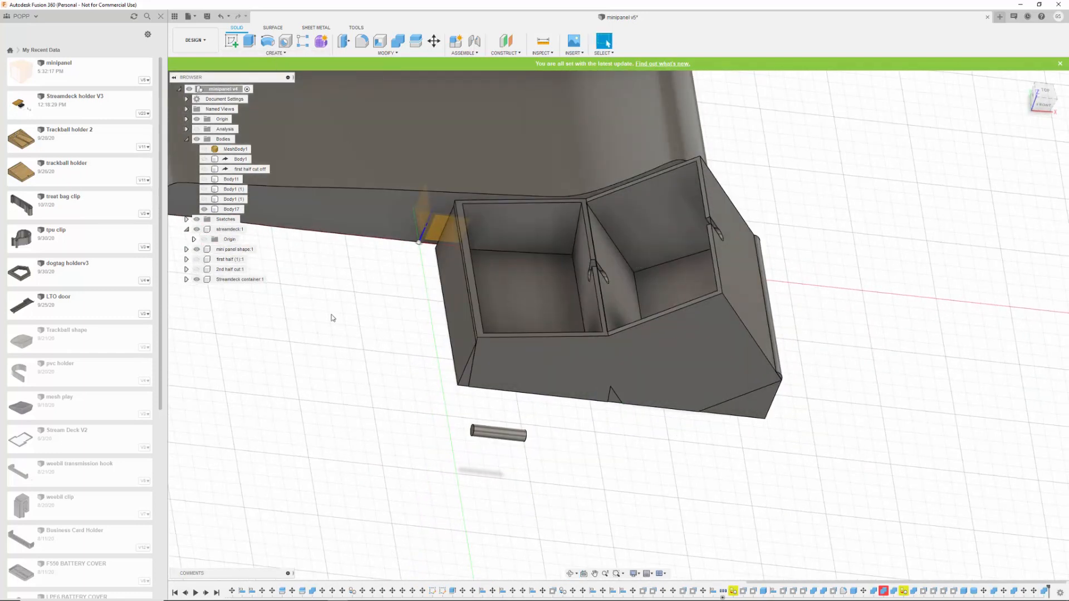
# From the left view, create a new box body about 11 by 20 mm and about 253 mm long, extending along the container.
pyautogui.click(1034, 99)
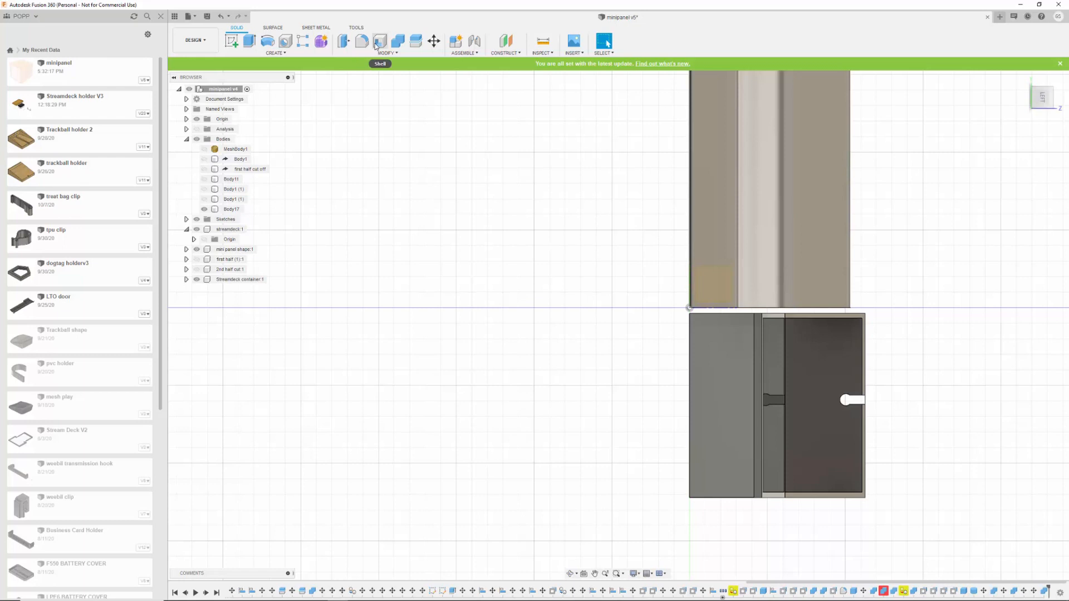
pyautogui.click(273, 54)
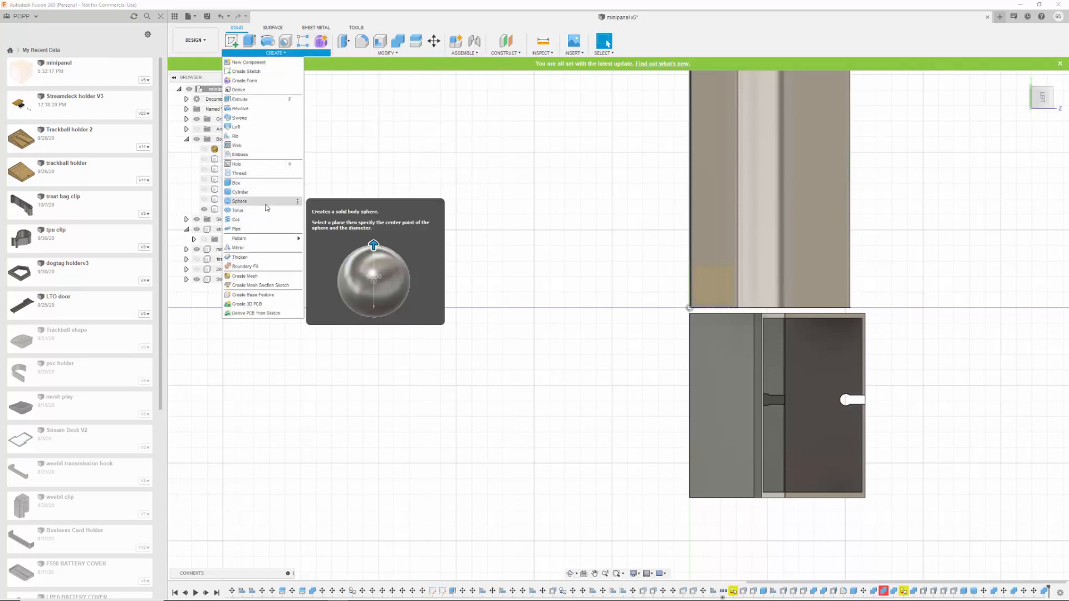
pyautogui.click(243, 187)
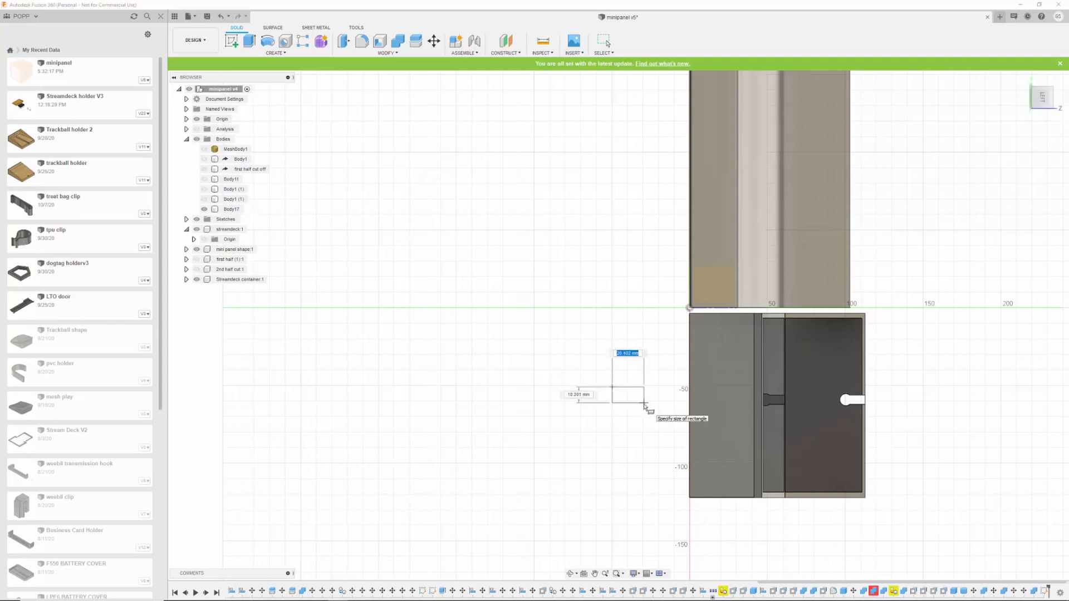
pyautogui.click(643, 406)
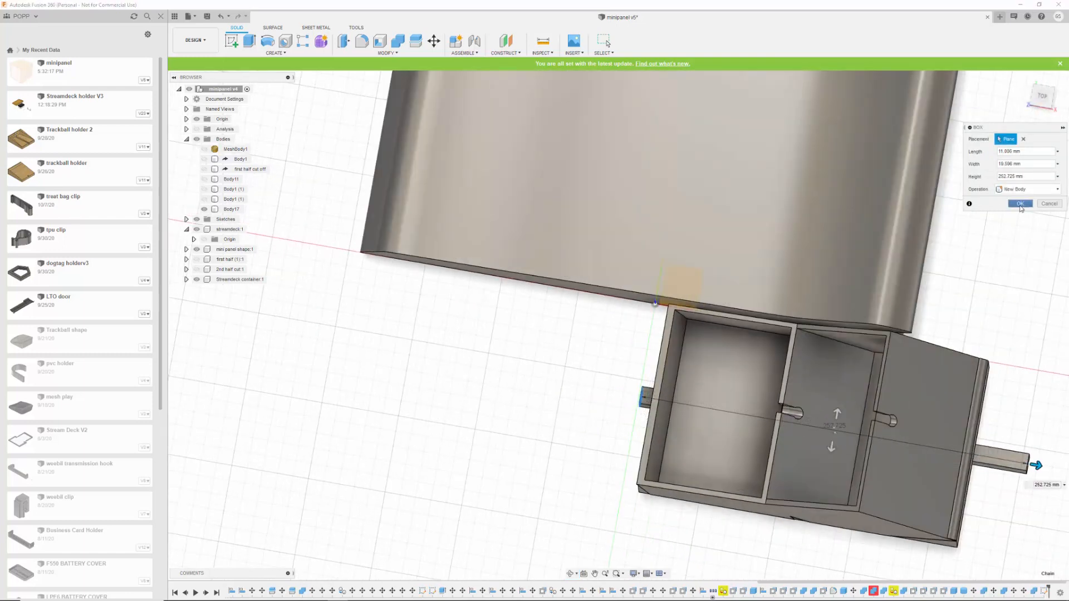
pyautogui.click(1020, 204)
# Move the long box up and across into the container's lower half so it runs lengthwise through the walls of both recesses.
pyautogui.click(1045, 98)
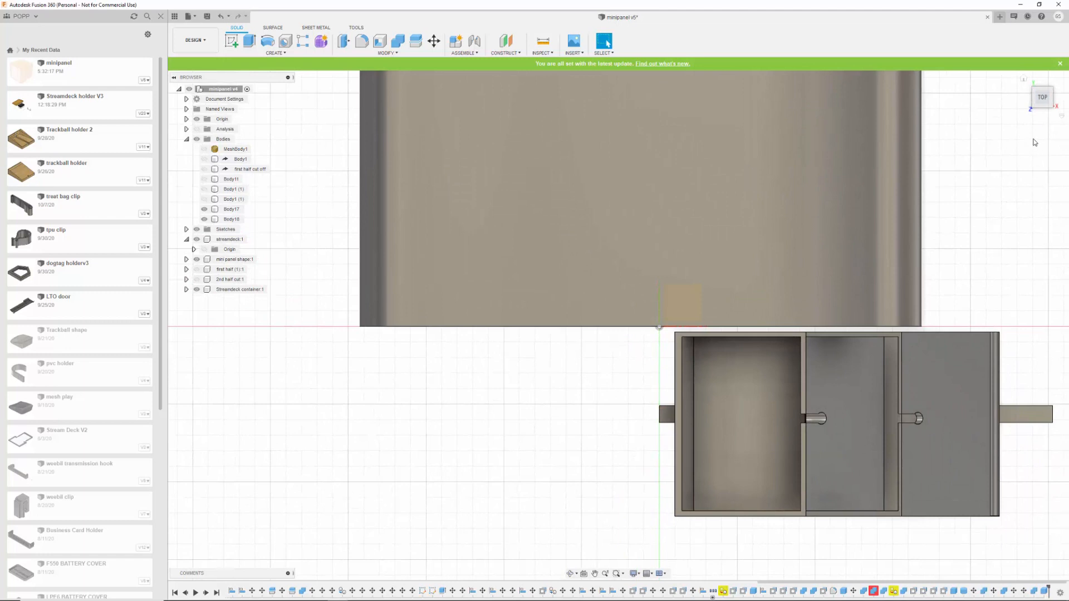
pyautogui.moveTo(1045, 103); pyautogui.dragTo(1044, 88)
pyautogui.click(1043, 111)
pyautogui.moveTo(966, 205); pyautogui.dragTo(938, 427, button='middle')
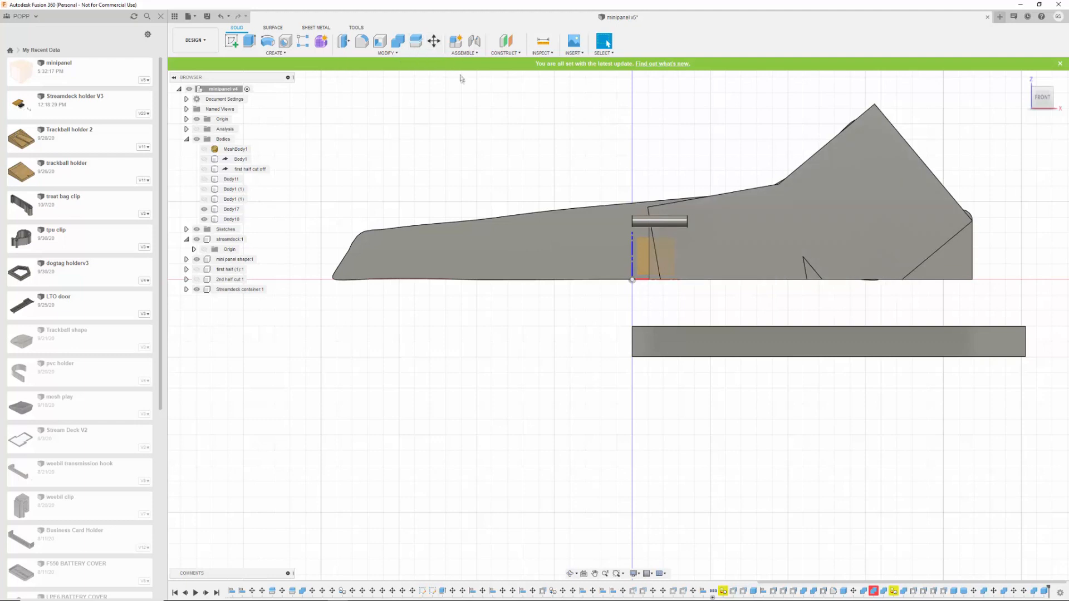
pyautogui.click(434, 41)
pyautogui.click(811, 347)
pyautogui.click(825, 342)
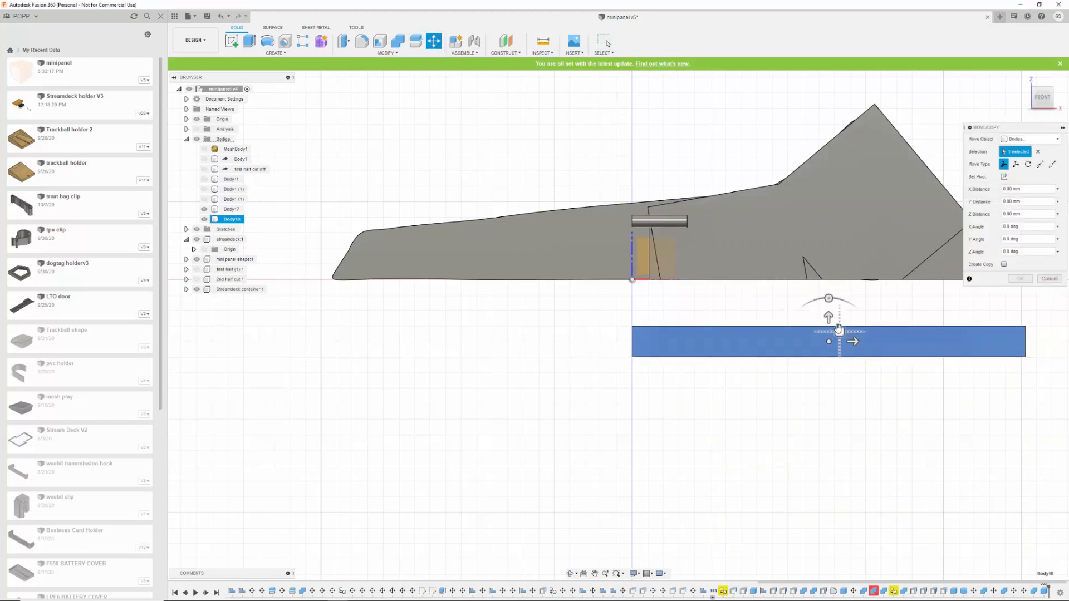
pyautogui.moveTo(829, 317); pyautogui.dragTo(798, 224)
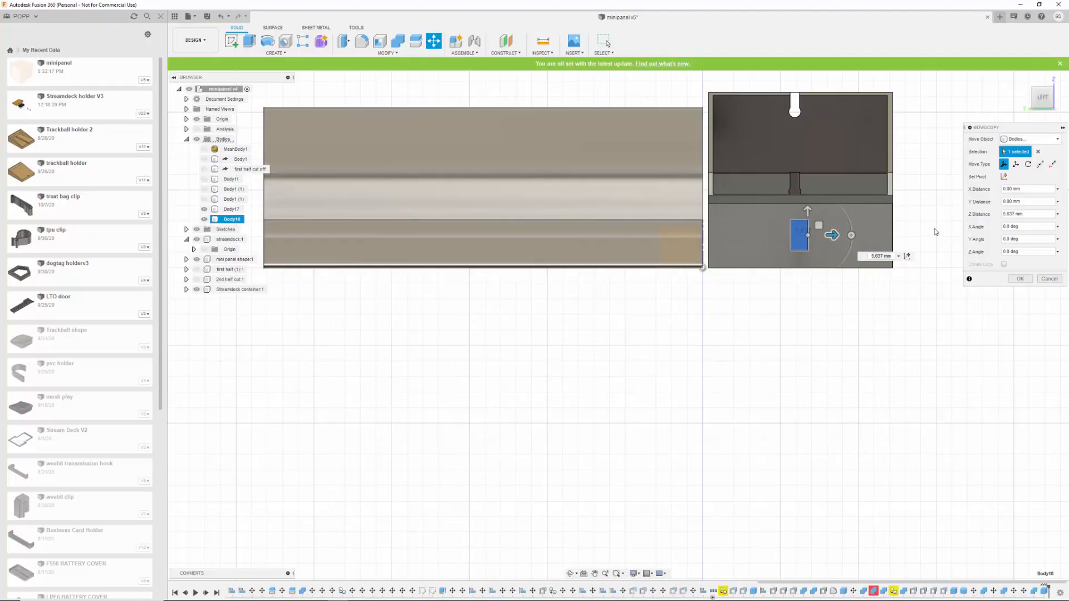
pyautogui.keyDown('shift'); pyautogui.moveTo(934, 228); pyautogui.dragTo(807, 162, button='middle'); pyautogui.keyUp('shift')
pyautogui.keyDown('shift'); pyautogui.moveTo(868, 236); pyautogui.dragTo(890, 236, button='middle'); pyautogui.keyUp('shift')
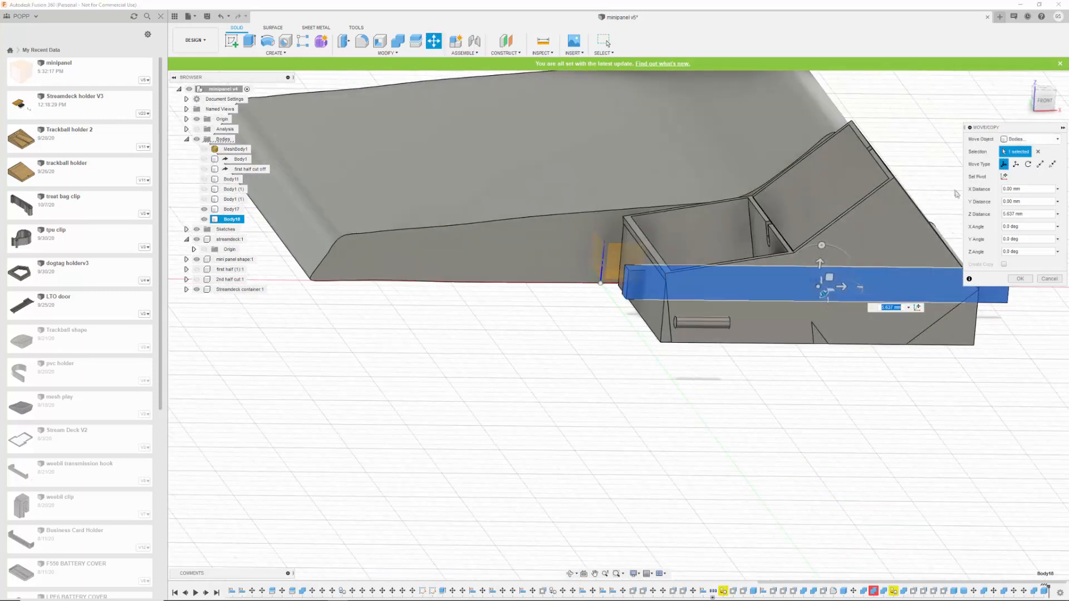
pyautogui.click(1020, 279)
# Cut the long box from the Streamdeck container with Combine, keeping the tool body.
pyautogui.click(398, 40)
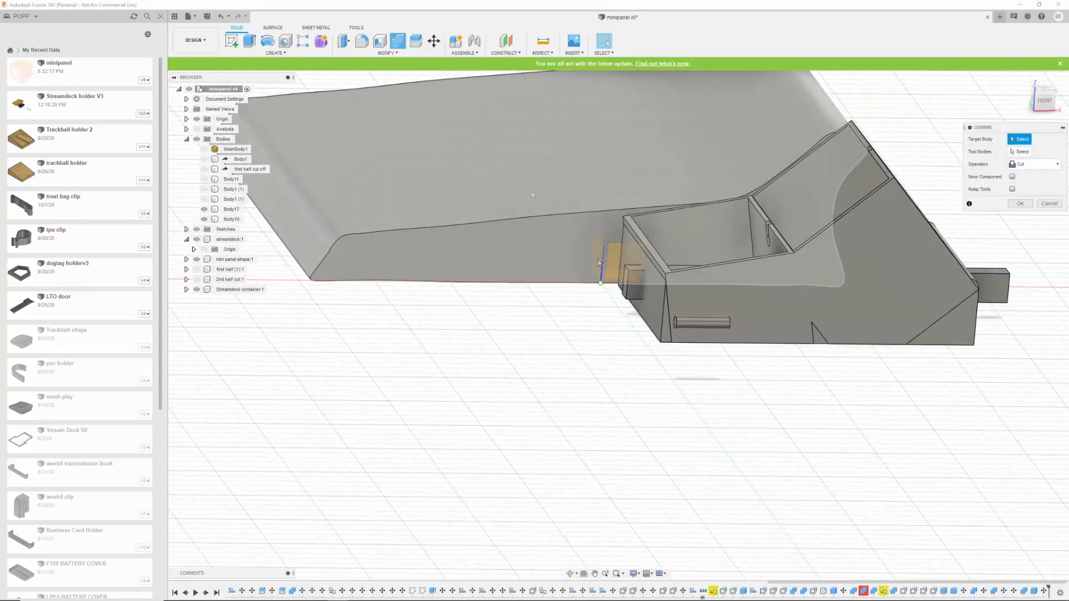
pyautogui.click(763, 296)
pyautogui.click(993, 285)
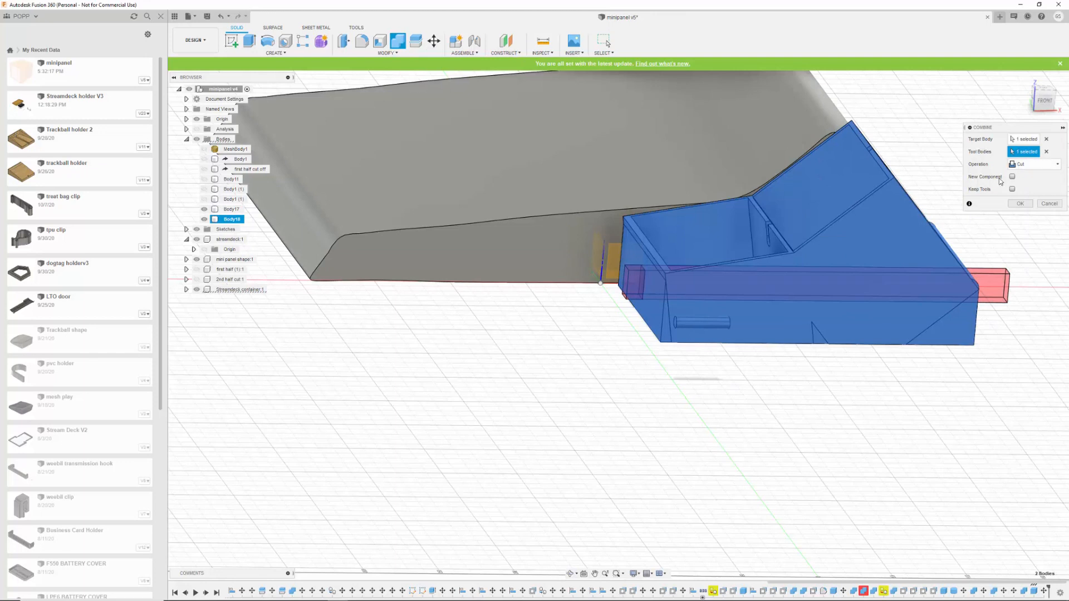
pyautogui.click(1012, 190)
pyautogui.click(1020, 204)
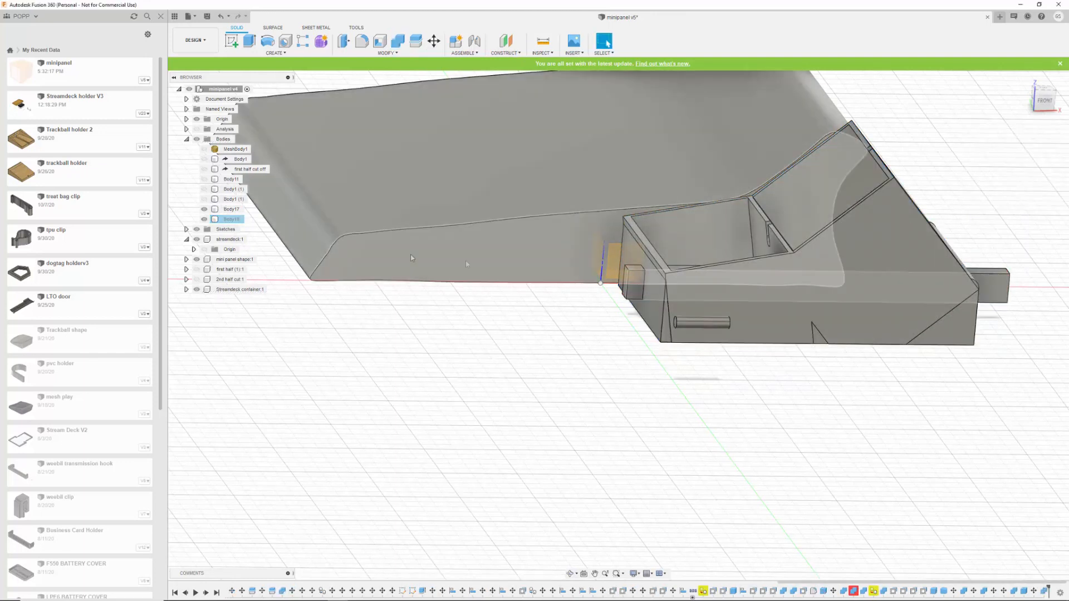
# Rename the long box body as trkball usb cutter and hide both it and Body17.
pyautogui.click(229, 220)
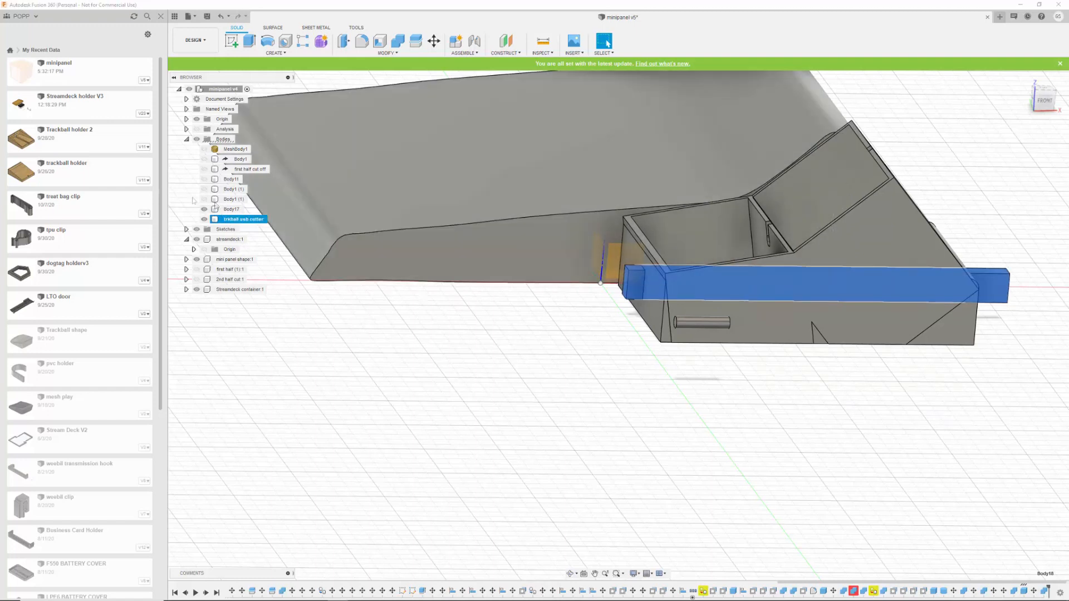
pyautogui.click(223, 211)
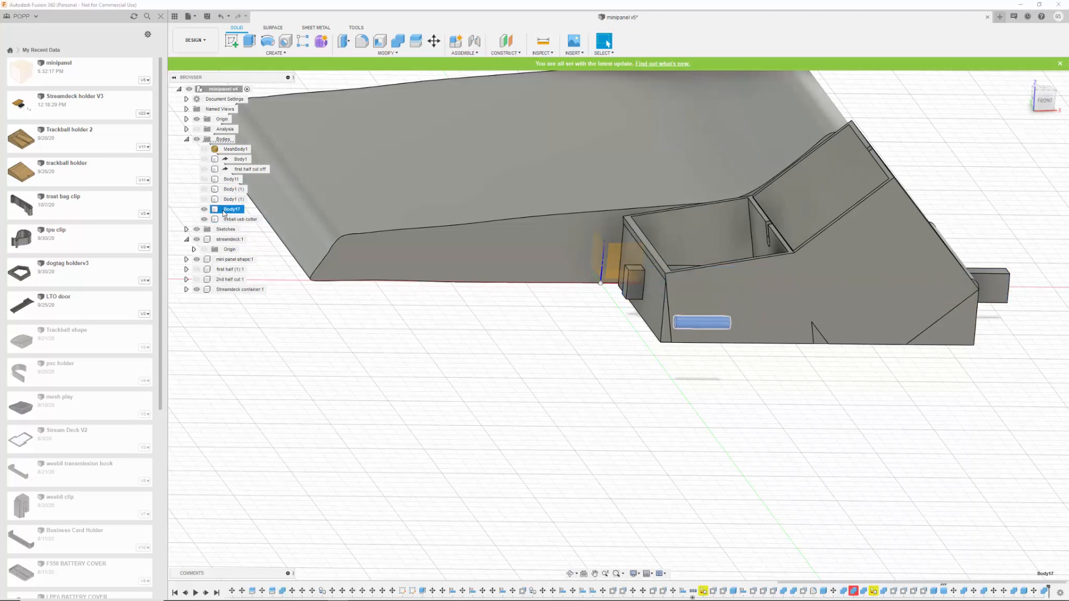
pyautogui.click(206, 210)
pyautogui.click(205, 219)
# Create a section analysis from the container's front face, offset about -17.7 mm in Y, to expose the solid areas around the recesses.
pyautogui.keyDown('shift'); pyautogui.moveTo(489, 327); pyautogui.dragTo(553, 369, button='middle'); pyautogui.keyUp('shift')
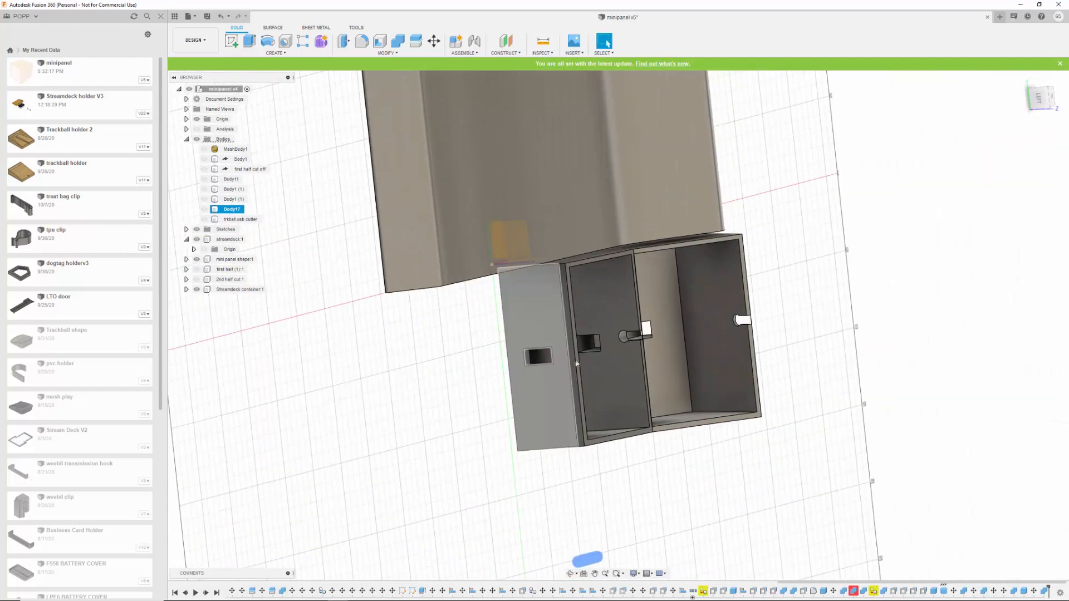
pyautogui.keyDown('shift'); pyautogui.moveTo(773, 334); pyautogui.dragTo(753, 322, button='middle'); pyautogui.keyUp('shift')
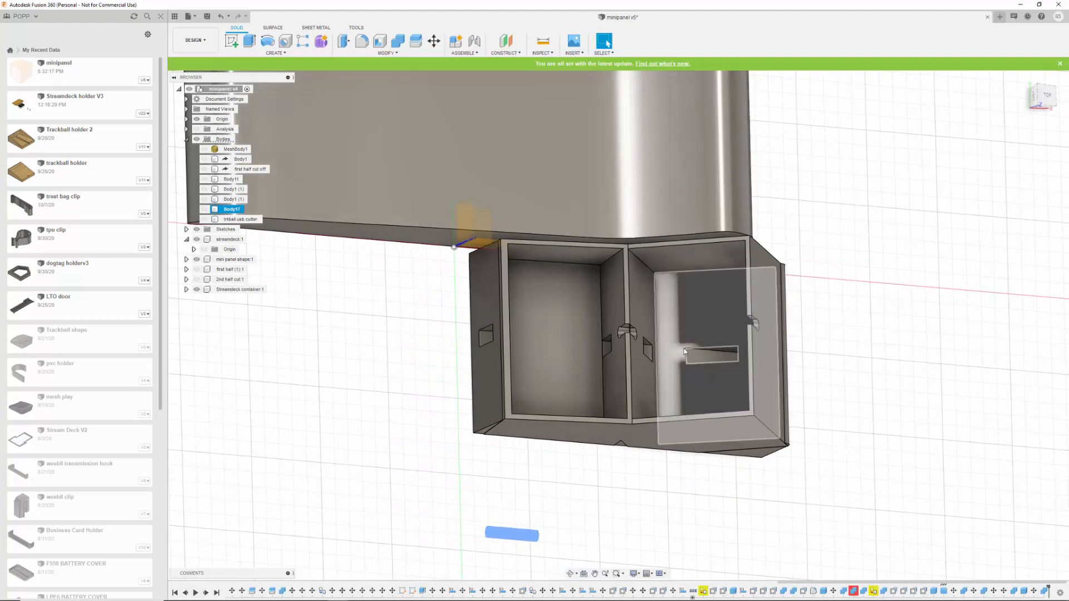
pyautogui.keyDown('shift'); pyautogui.moveTo(695, 341); pyautogui.dragTo(997, 125, button='middle'); pyautogui.keyUp('shift')
pyautogui.click(1046, 95)
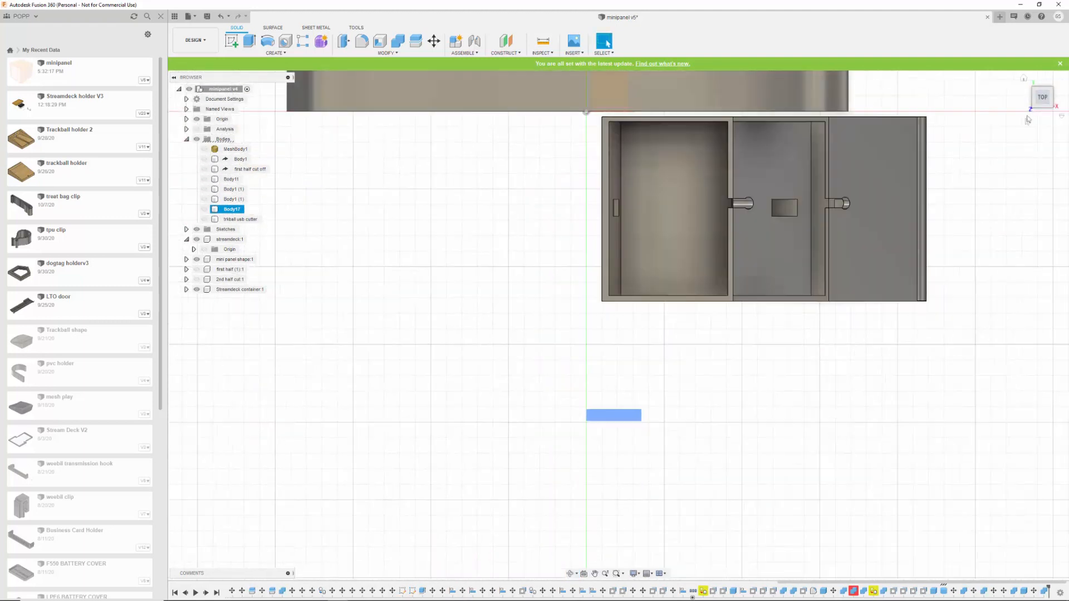
pyautogui.click(1021, 81)
pyautogui.keyDown('shift'); pyautogui.moveTo(224, 471); pyautogui.dragTo(311, 461, button='middle'); pyautogui.keyUp('shift')
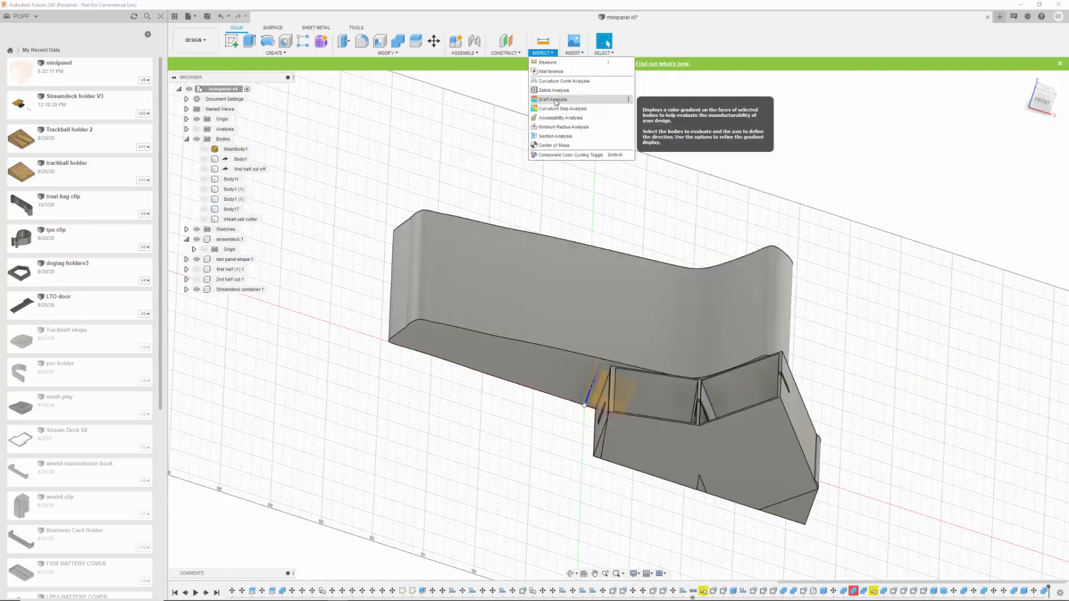
pyautogui.click(556, 106)
pyautogui.click(718, 446)
pyautogui.moveTo(720, 468); pyautogui.dragTo(736, 460)
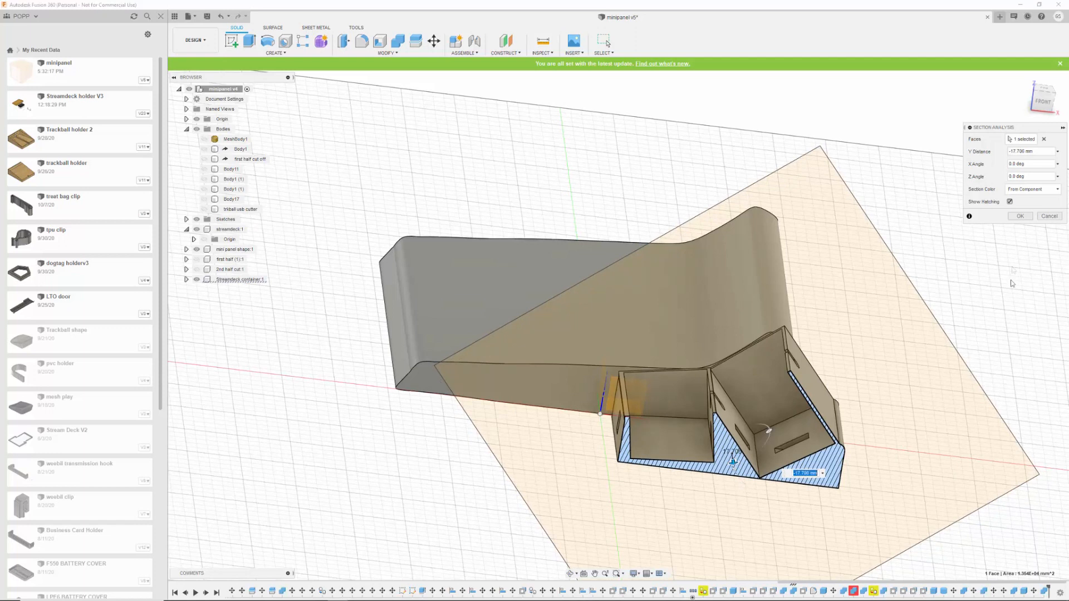
pyautogui.click(1023, 218)
# Sketch a closed wedge outline inside the solid area beneath the angled recess, leaving thin walls around it, and cut it out.
pyautogui.click(1043, 101)
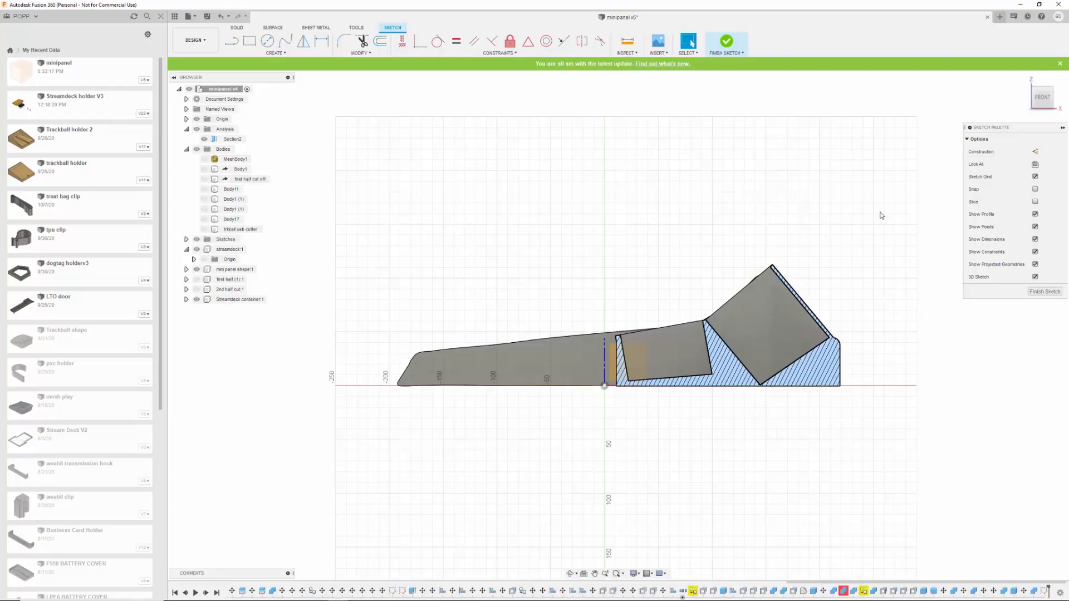
pyautogui.scroll(5, 881, 216)
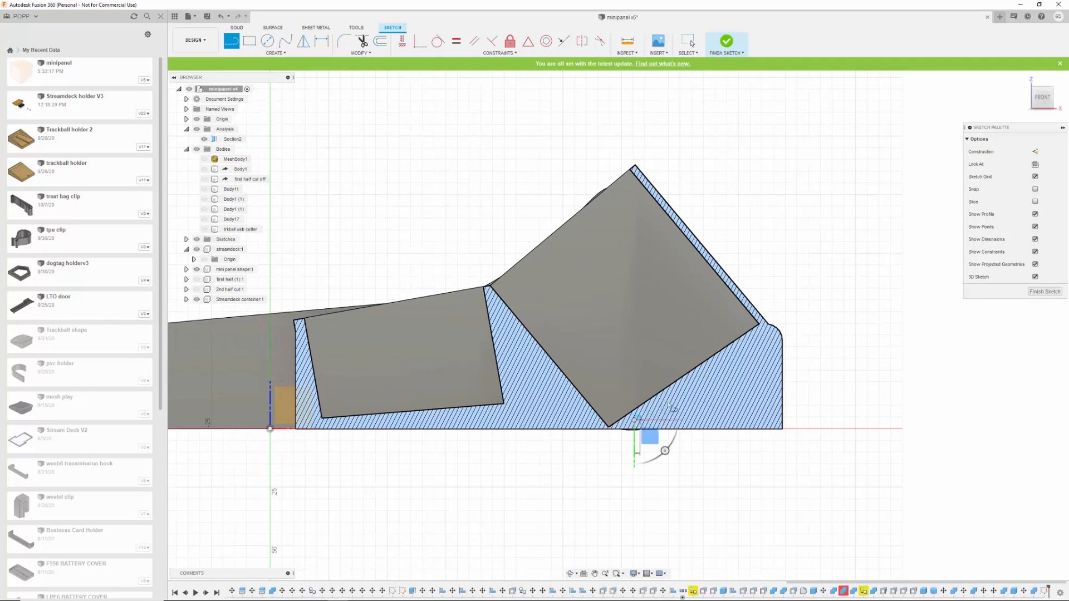
pyautogui.click(770, 342)
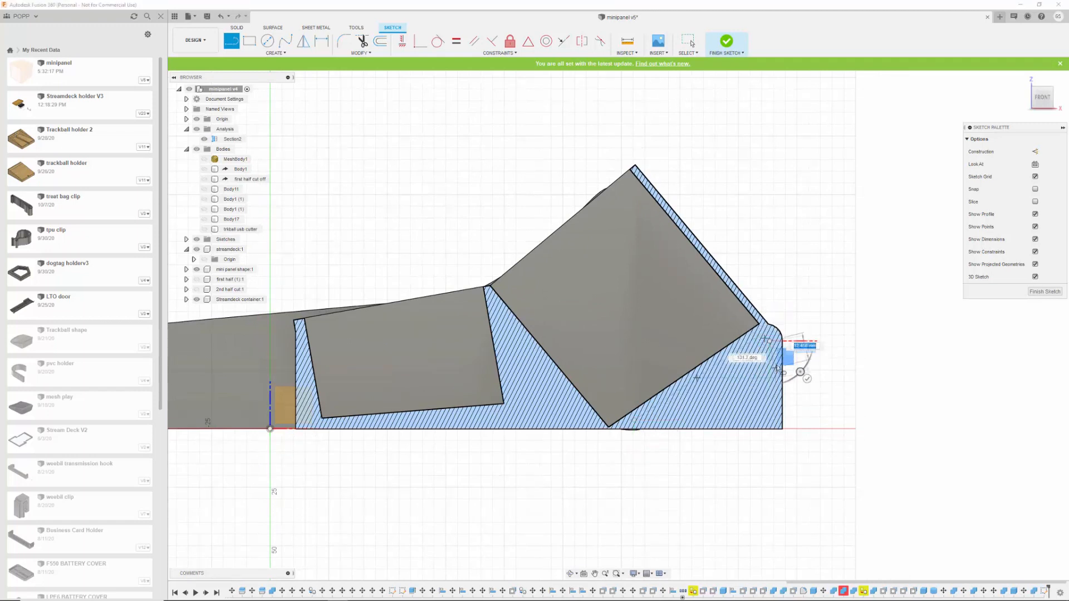
pyautogui.click(770, 418)
pyautogui.click(635, 422)
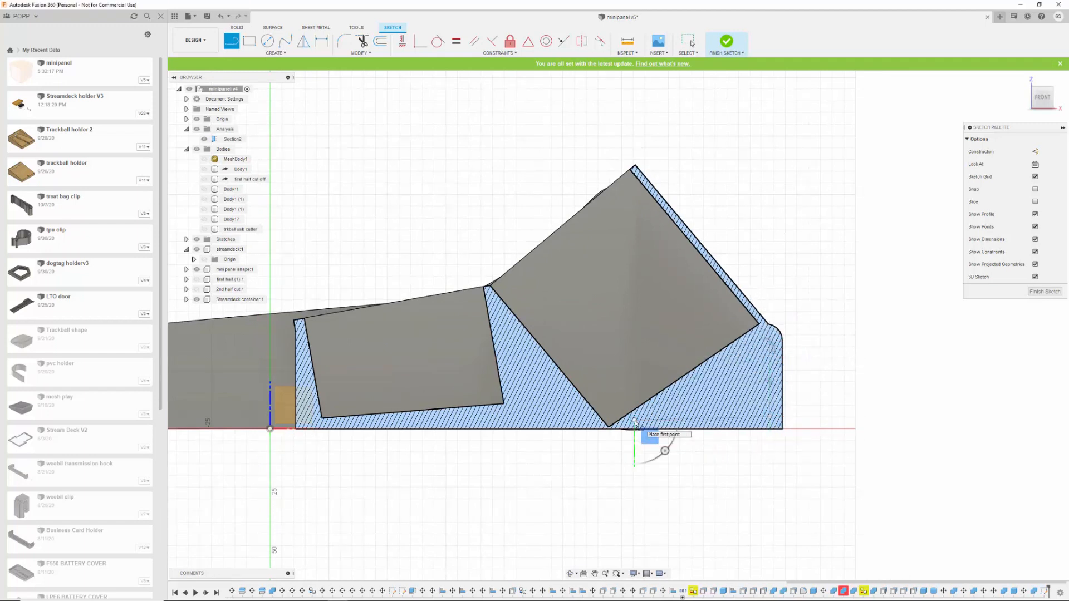
pyautogui.press('Escape')
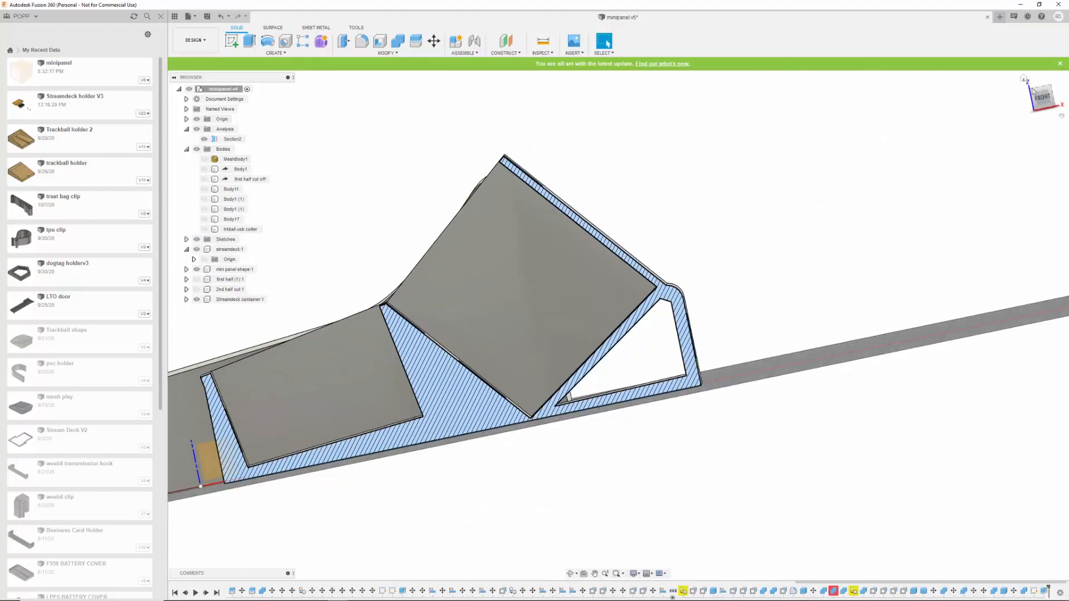
# Sketch a triangle in the front view within the solid area between the two recesses, leaving a thin wall around it.
pyautogui.click(1039, 95)
pyautogui.click(279, 53)
pyautogui.click(250, 63)
pyautogui.click(425, 389)
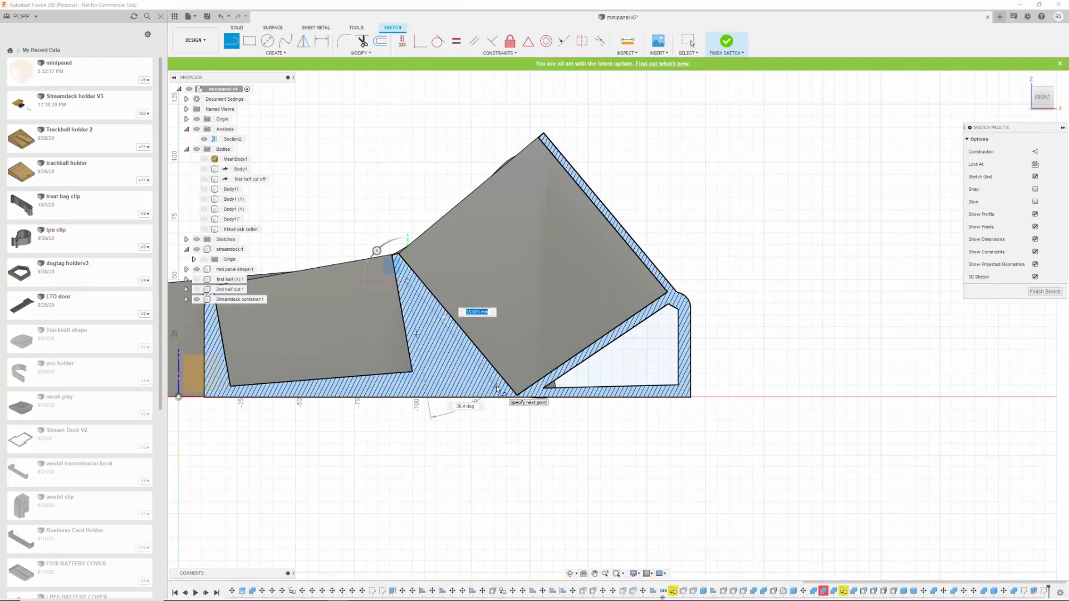
pyautogui.moveTo(458, 421)
pyautogui.keyDown('shift'); pyautogui.mouseDown(button='middle')
pyautogui.moveTo(512, 457)
pyautogui.moveTo(484, 467)
pyautogui.moveTo(639, 435)
pyautogui.mouseUp(button='middle'); pyautogui.keyUp('shift')
pyautogui.press('q')
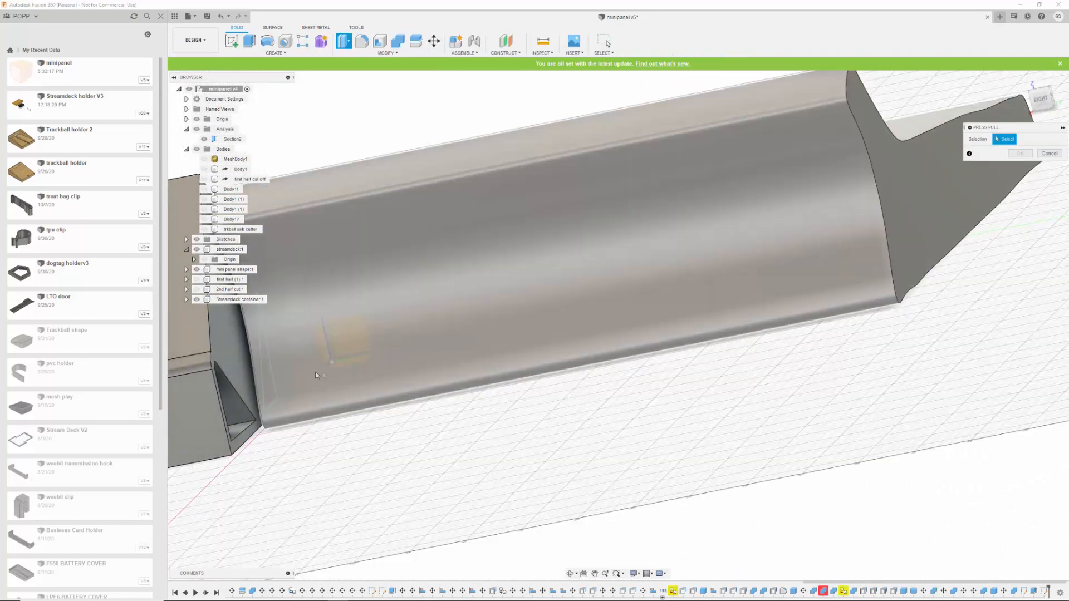
pyautogui.keyDown('shift'); pyautogui.moveTo(333, 437); pyautogui.dragTo(458, 448, button='middle'); pyautogui.keyUp('shift')
pyautogui.click(205, 413)
pyautogui.keyDown('shift'); pyautogui.moveTo(596, 426); pyautogui.dragTo(533, 394, button='middle'); pyautogui.keyUp('shift')
pyautogui.scroll(-3, 534, 393)
pyautogui.moveTo(411, 422); pyautogui.dragTo(584, 406, button='middle')
pyautogui.moveTo(392, 389); pyautogui.dragTo(332, 397)
pyautogui.press('Escape')
# Finish the sketch and extrude the triangular profile as a cut through the solid area between the two recesses.
pyautogui.moveTo(378, 483)
pyautogui.keyDown('shift'); pyautogui.mouseDown(button='middle')
pyautogui.moveTo(432, 456)
pyautogui.moveTo(507, 391)
pyautogui.mouseUp(button='middle'); pyautogui.keyUp('shift')
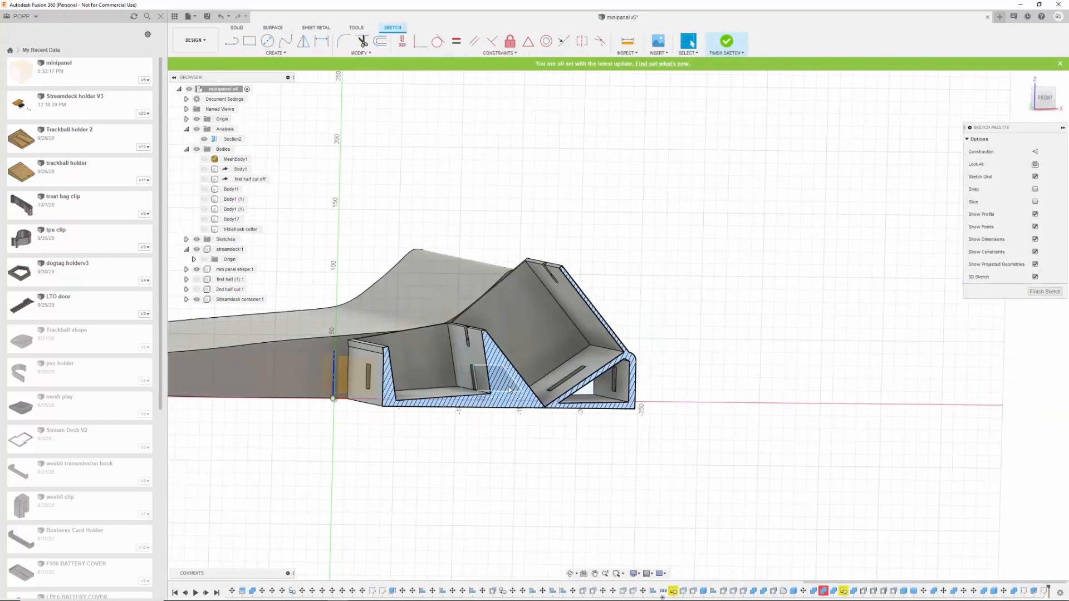
pyautogui.click(1045, 292)
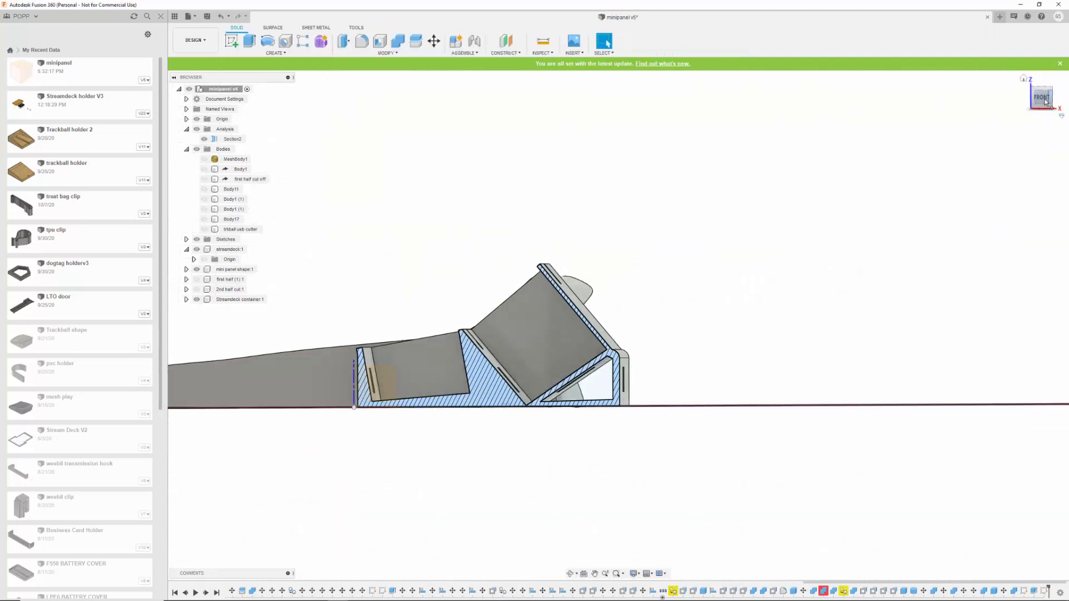
pyautogui.scroll(4, 535, 431)
pyautogui.press('e')
pyautogui.click(543, 318)
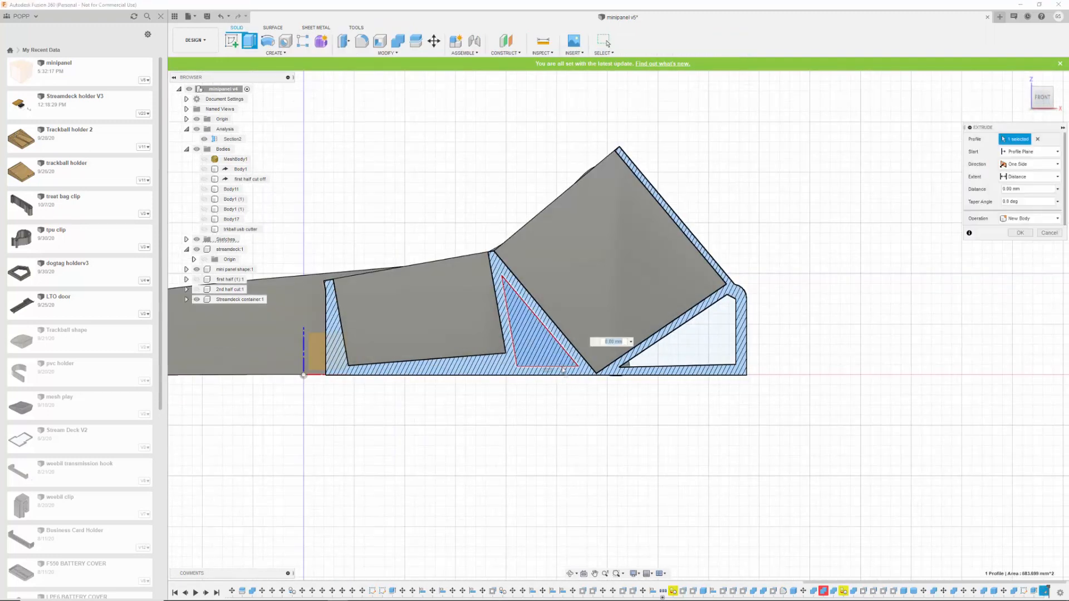
pyautogui.moveTo(543, 318); pyautogui.dragTo(458, 367)
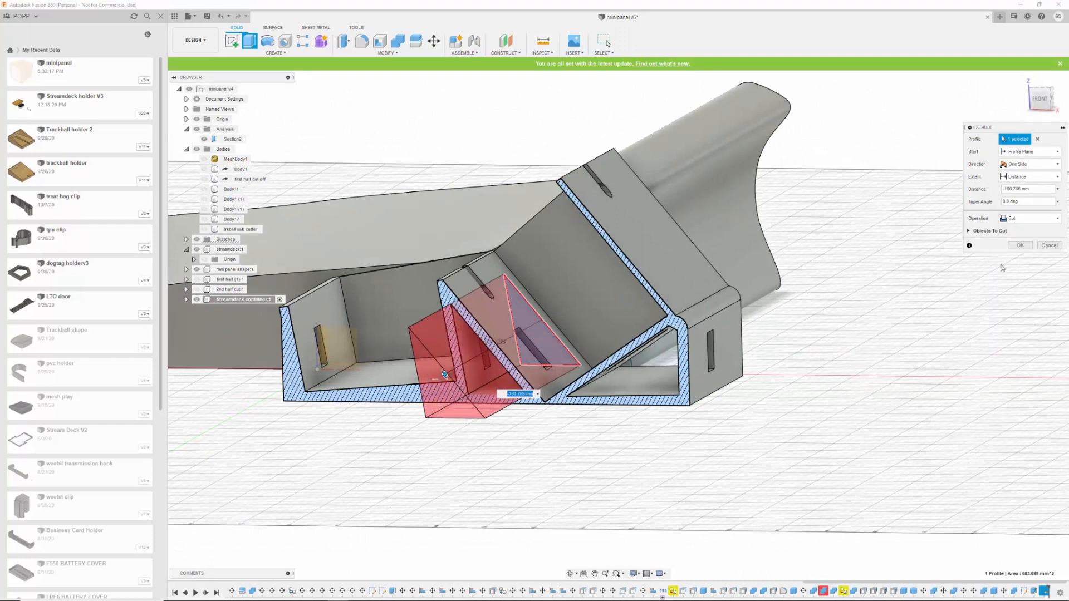
pyautogui.click(1019, 246)
# Inspect the hollowed container in section, and hide the section analysis to show the whole model.
pyautogui.keyDown('shift'); pyautogui.moveTo(901, 334); pyautogui.dragTo(858, 353, button='middle'); pyautogui.keyUp('shift')
pyautogui.keyDown('shift'); pyautogui.moveTo(803, 382); pyautogui.dragTo(913, 384, button='middle'); pyautogui.keyUp('shift')
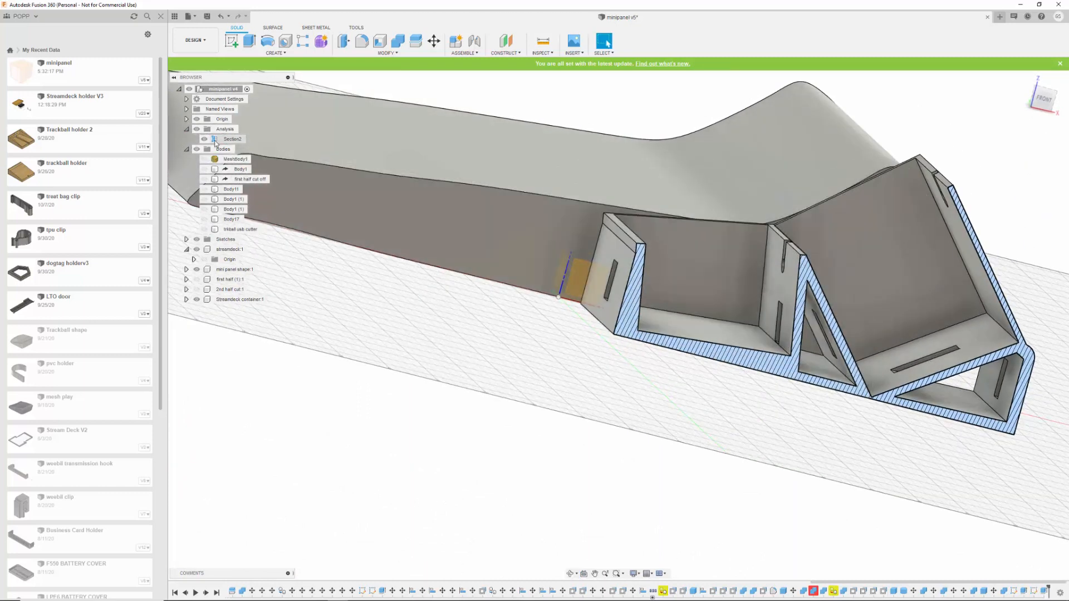
pyautogui.keyDown('shift'); pyautogui.moveTo(397, 305); pyautogui.dragTo(472, 351, button='middle'); pyautogui.keyUp('shift')
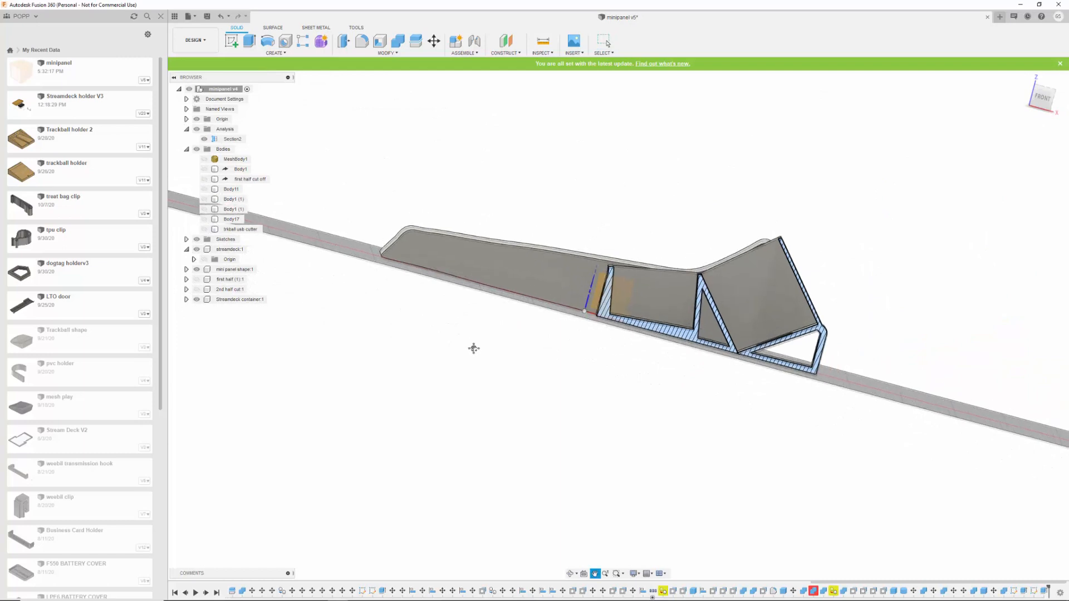
pyautogui.click(196, 129)
pyautogui.moveTo(473, 207)
pyautogui.keyDown('shift'); pyautogui.mouseDown(button='middle')
pyautogui.moveTo(485, 203)
pyautogui.moveTo(461, 196)
pyautogui.moveTo(484, 208)
pyautogui.mouseUp(button='middle'); pyautogui.keyUp('shift')
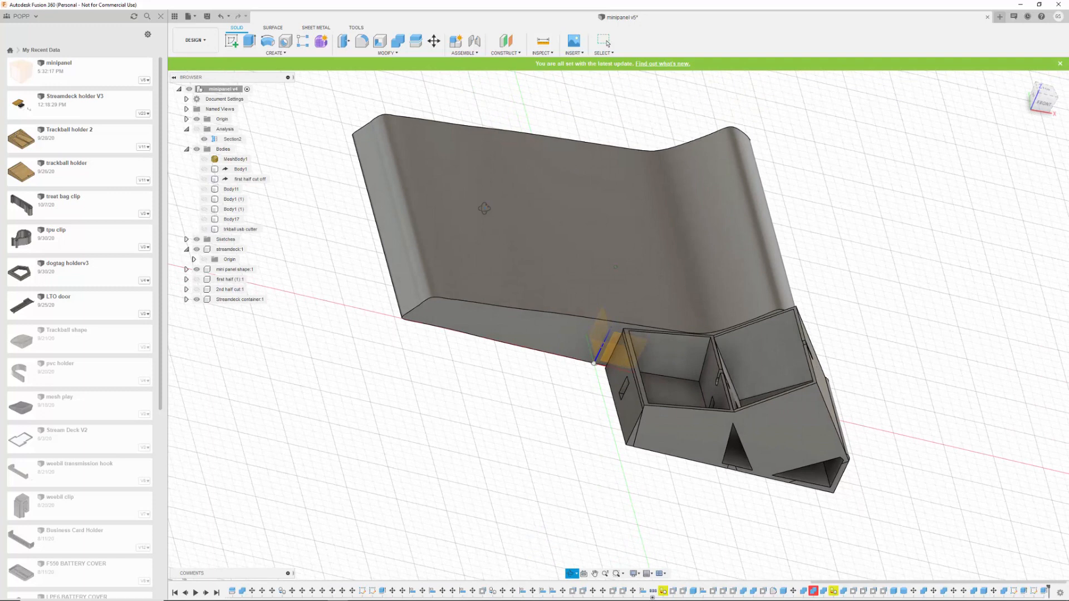
pyautogui.press('Escape')
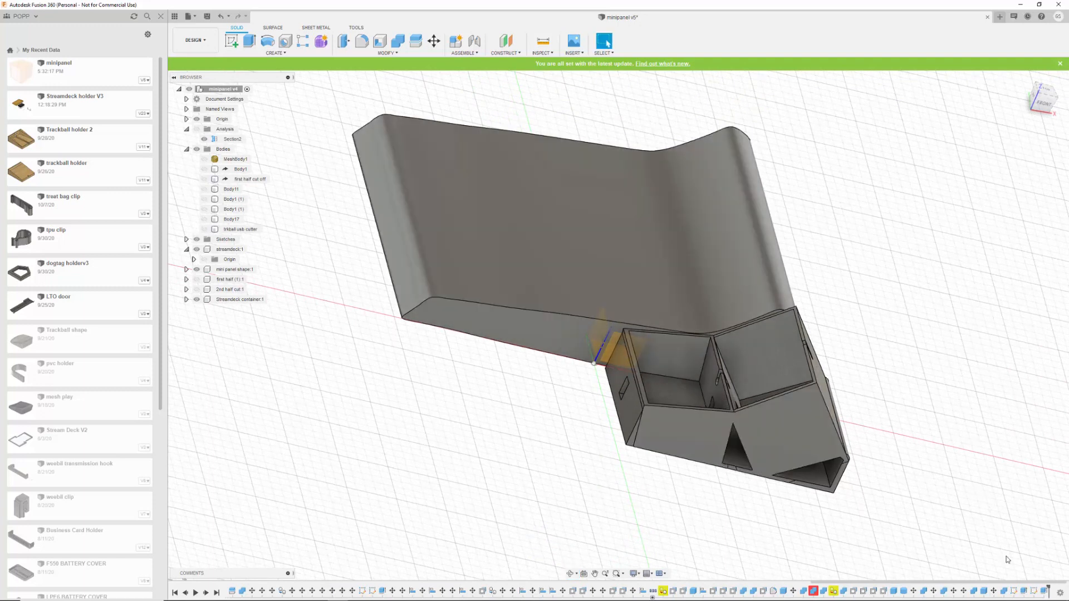
# Edit the triangular cut between the two recesses so its distance is -115.533 mm, leaving a wall at the container's end.
pyautogui.rightClick(1044, 593)
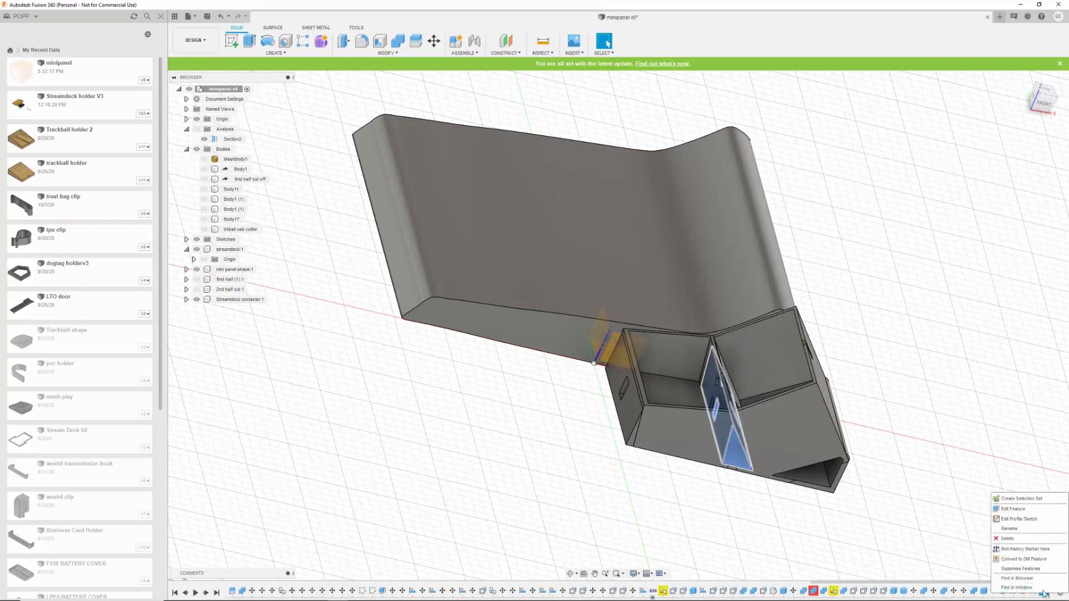
pyautogui.click(1013, 509)
pyautogui.moveTo(755, 493); pyautogui.dragTo(744, 451)
pyautogui.keyDown('shift'); pyautogui.moveTo(917, 332); pyautogui.dragTo(916, 360, button='middle'); pyautogui.keyUp('shift')
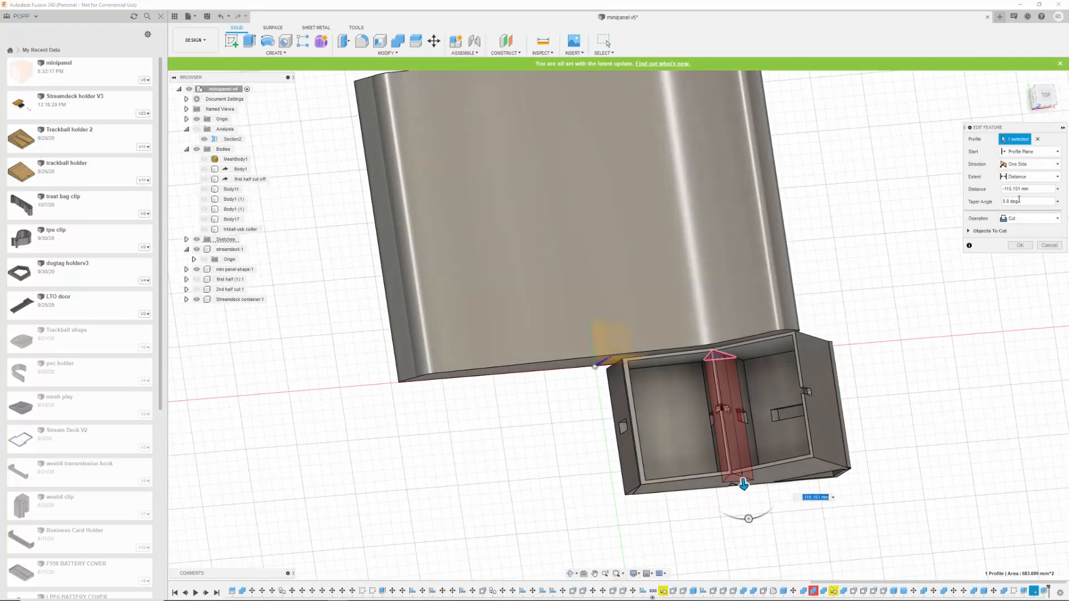
pyautogui.click(1044, 98)
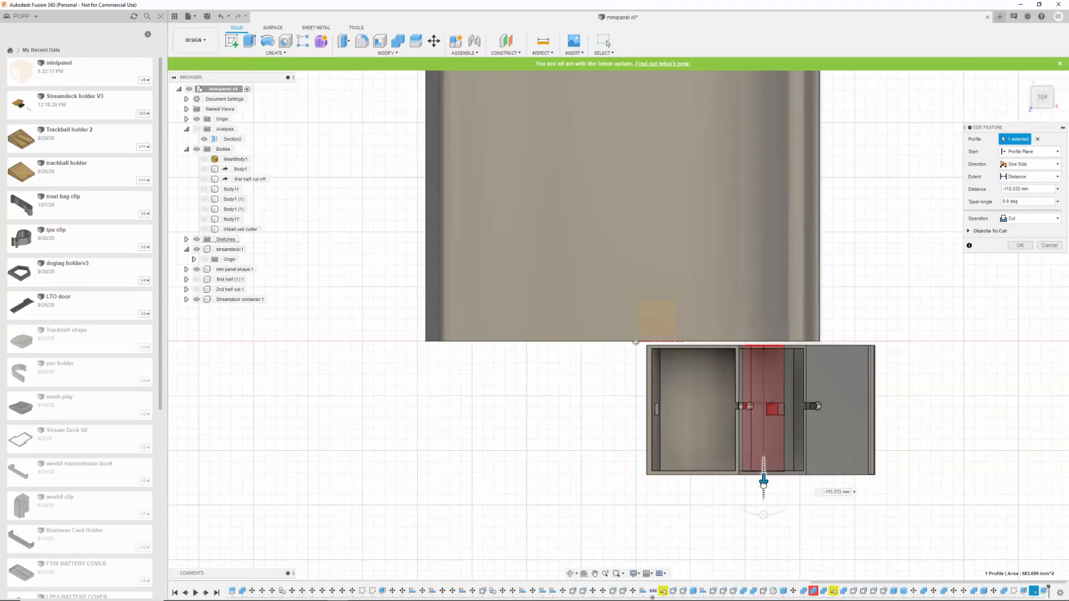
pyautogui.moveTo(763, 481); pyautogui.dragTo(764, 483)
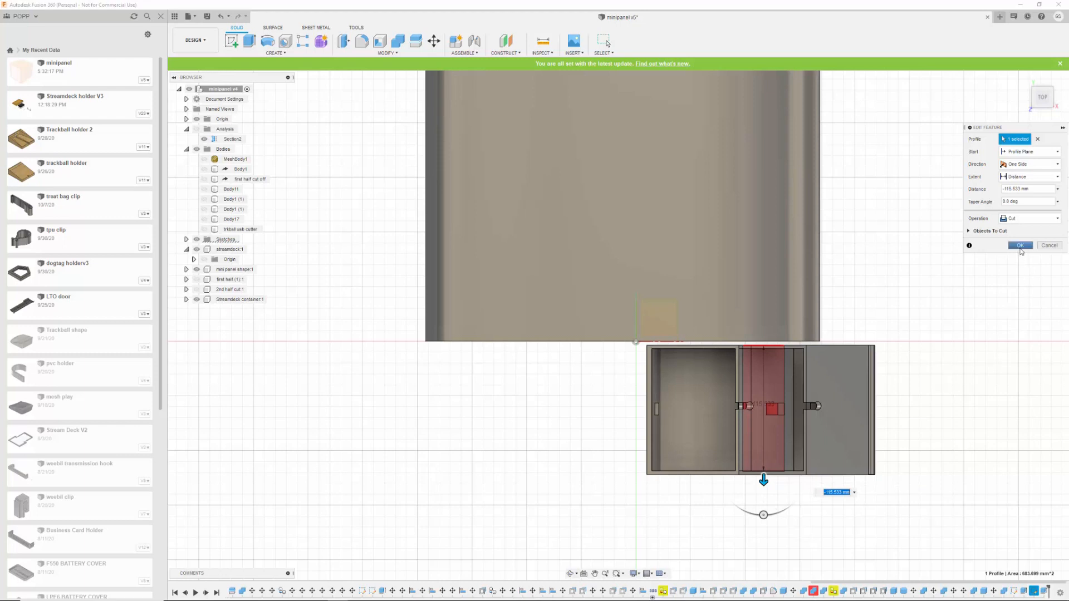
pyautogui.click(1021, 246)
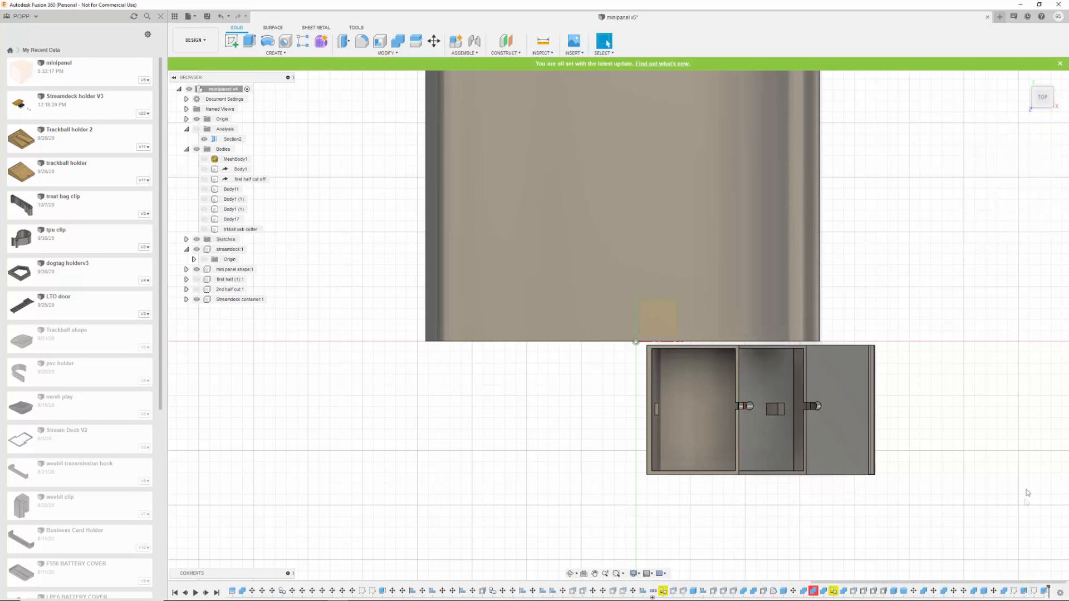
# Edit the wedge cut beneath the angled recess and set its distance to -118.60 mm.
pyautogui.rightClick(1025, 592)
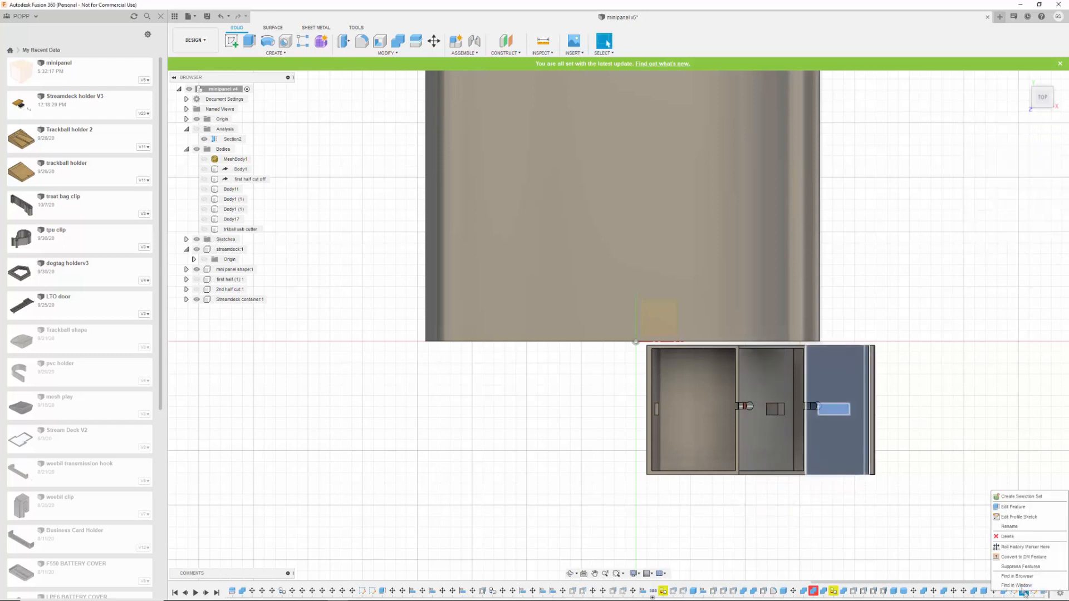
pyautogui.click(940, 540)
pyautogui.rightClick(1023, 593)
pyautogui.click(1014, 508)
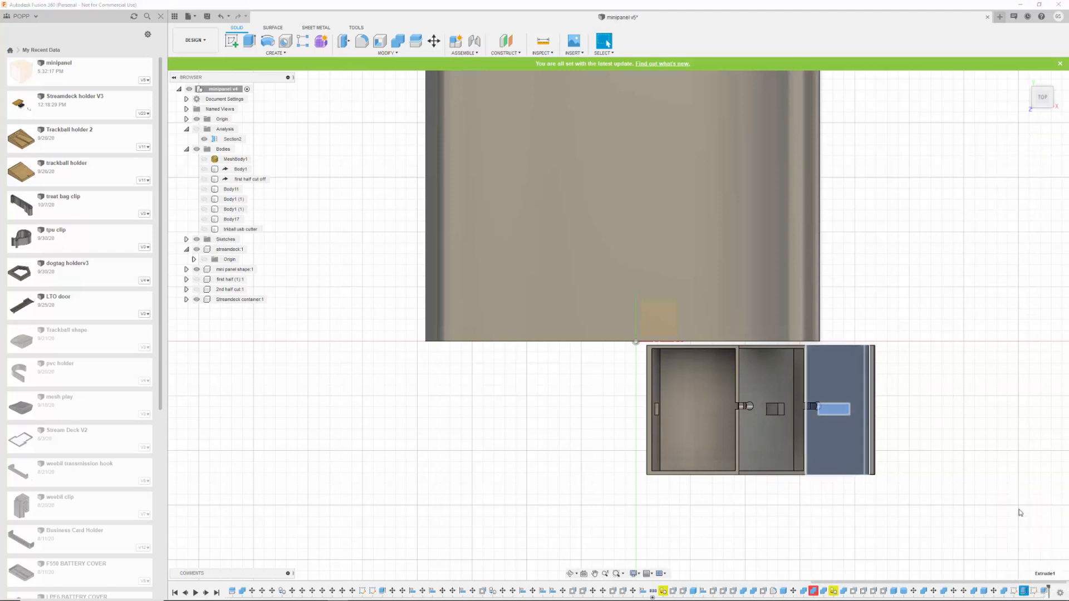
pyautogui.moveTo(837, 497); pyautogui.dragTo(837, 482)
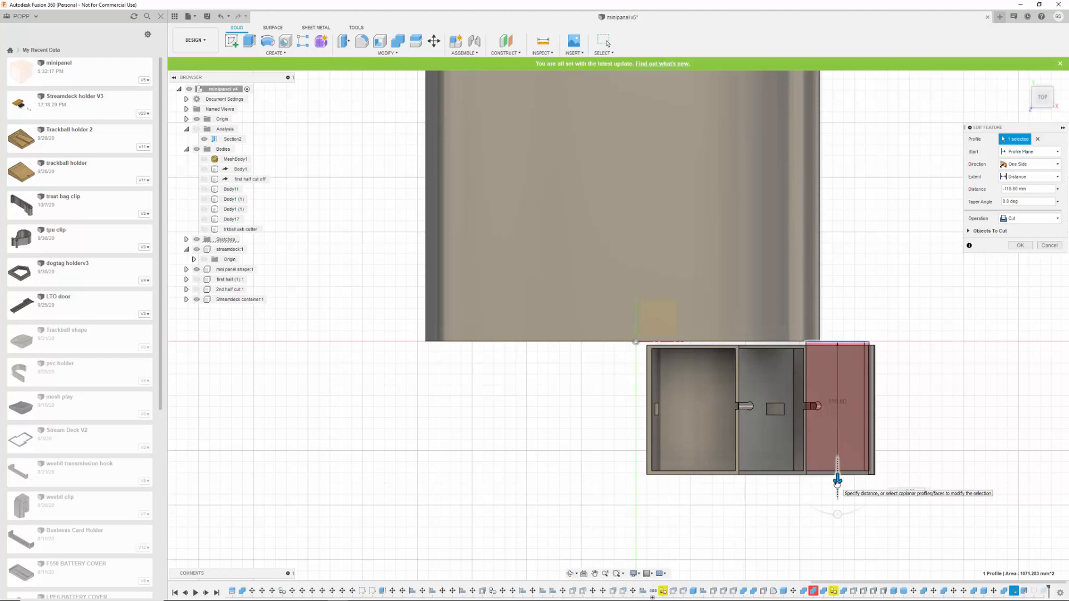
pyautogui.moveTo(837, 482); pyautogui.dragTo(837, 482)
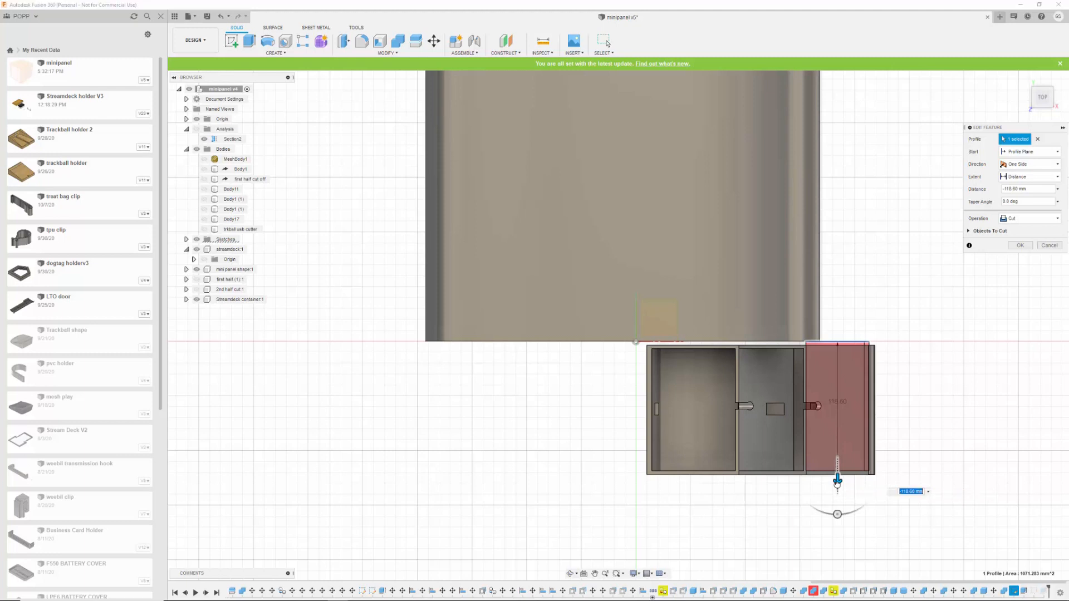
pyautogui.click(1023, 247)
# Check the container from above and below, and open the wedge cut beneath the angled recess for editing.
pyautogui.keyDown('shift'); pyautogui.moveTo(1014, 399); pyautogui.dragTo(1065, 368, button='middle'); pyautogui.keyUp('shift')
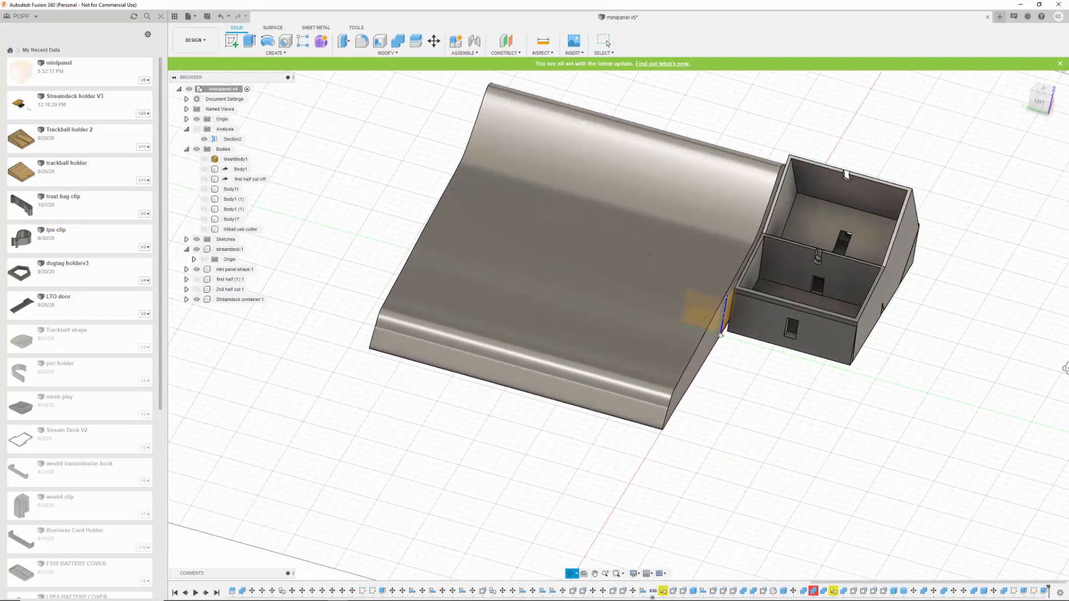
pyautogui.keyDown('shift'); pyautogui.moveTo(930, 403); pyautogui.dragTo(830, 589, button='middle'); pyautogui.keyUp('shift')
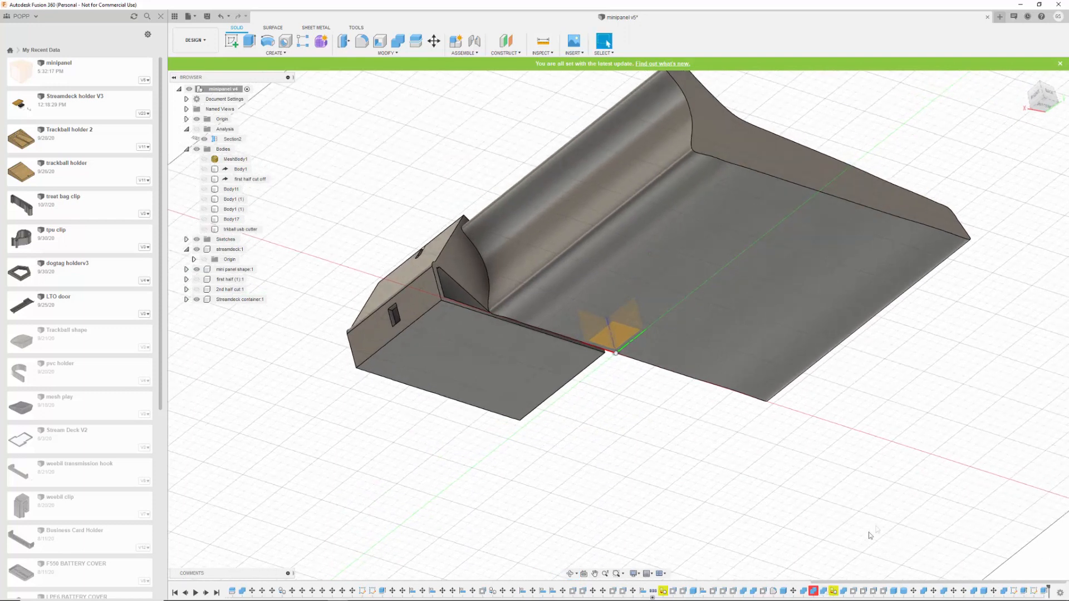
pyautogui.click(1025, 591)
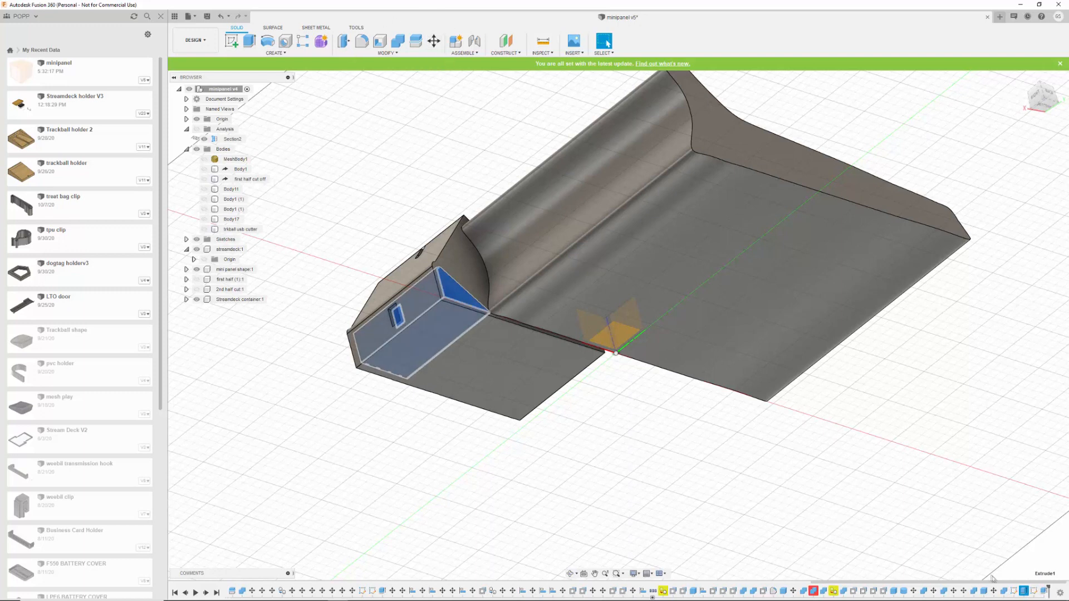
pyautogui.rightClick(1026, 592)
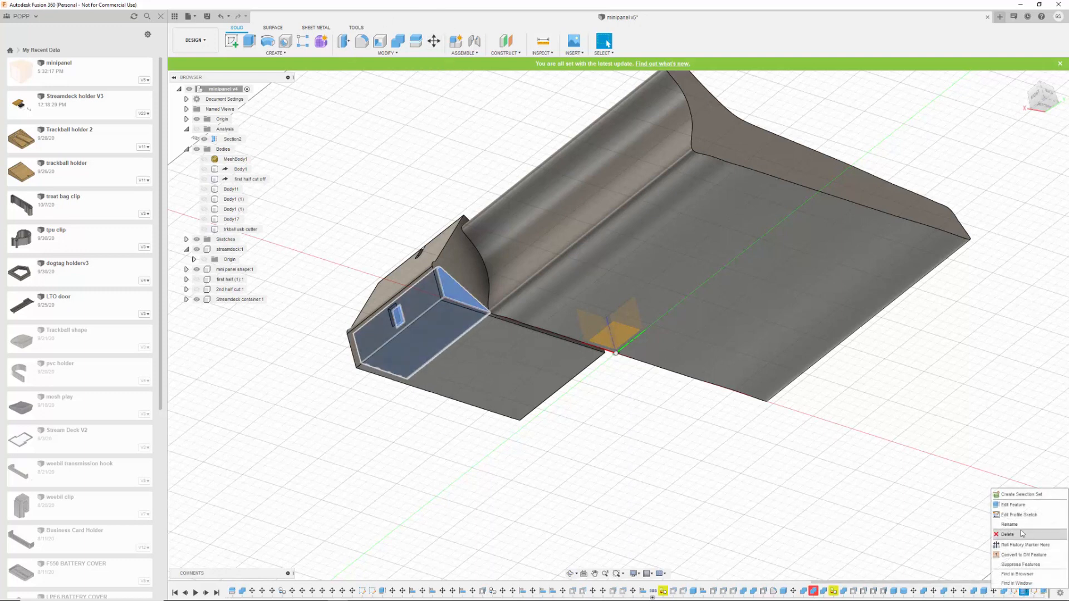
pyautogui.click(1018, 505)
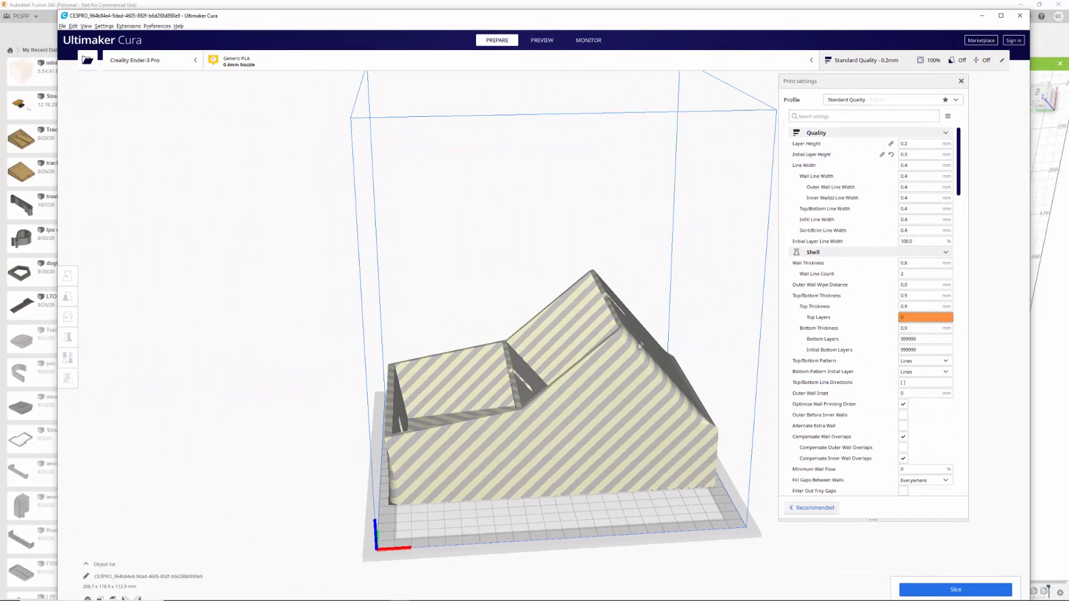
# In Ultimaker Cura, select the container and rotate it 90 degrees about the vertical axis on the build plate.
pyautogui.moveTo(630, 307); pyautogui.dragTo(610, 322, button='middle')
pyautogui.moveTo(676, 277); pyautogui.dragTo(673, 290, button='middle')
pyautogui.moveTo(677, 290); pyautogui.dragTo(443, 492, button='right')
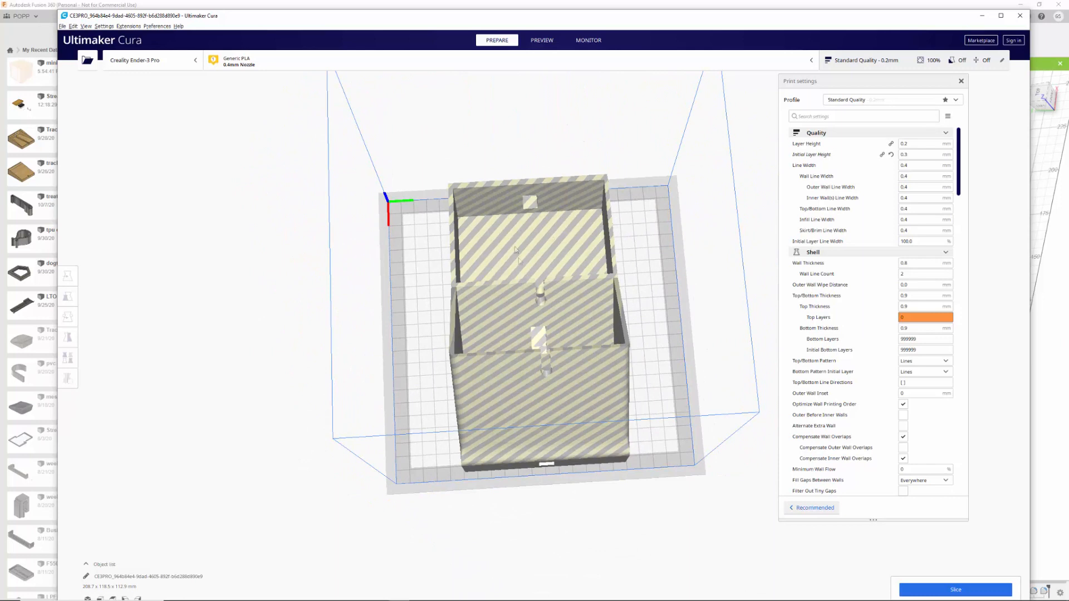
pyautogui.click(522, 320)
pyautogui.click(68, 318)
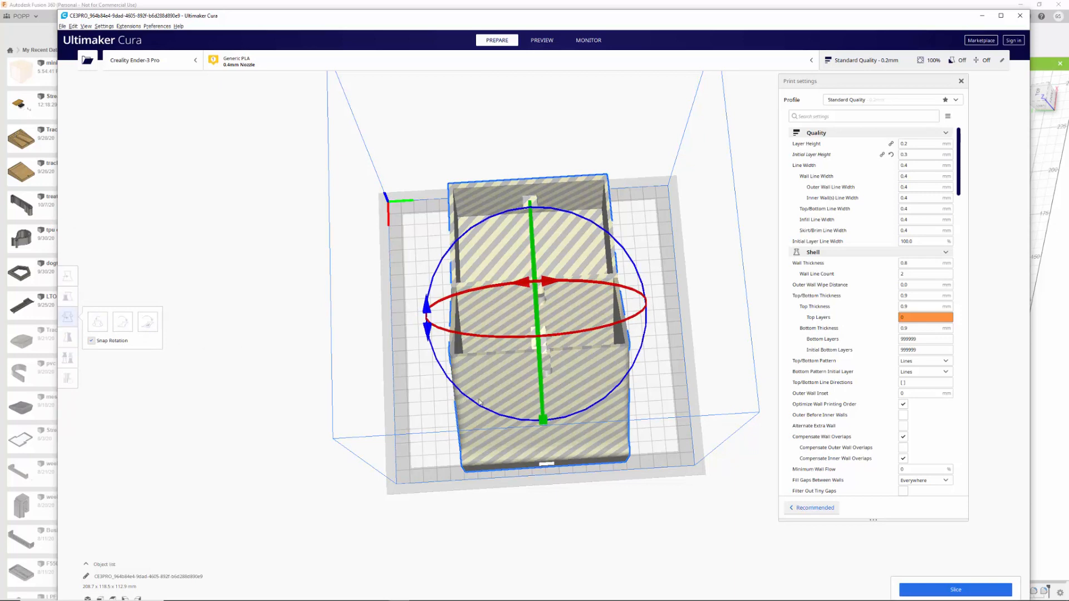
pyautogui.moveTo(494, 412); pyautogui.dragTo(600, 355)
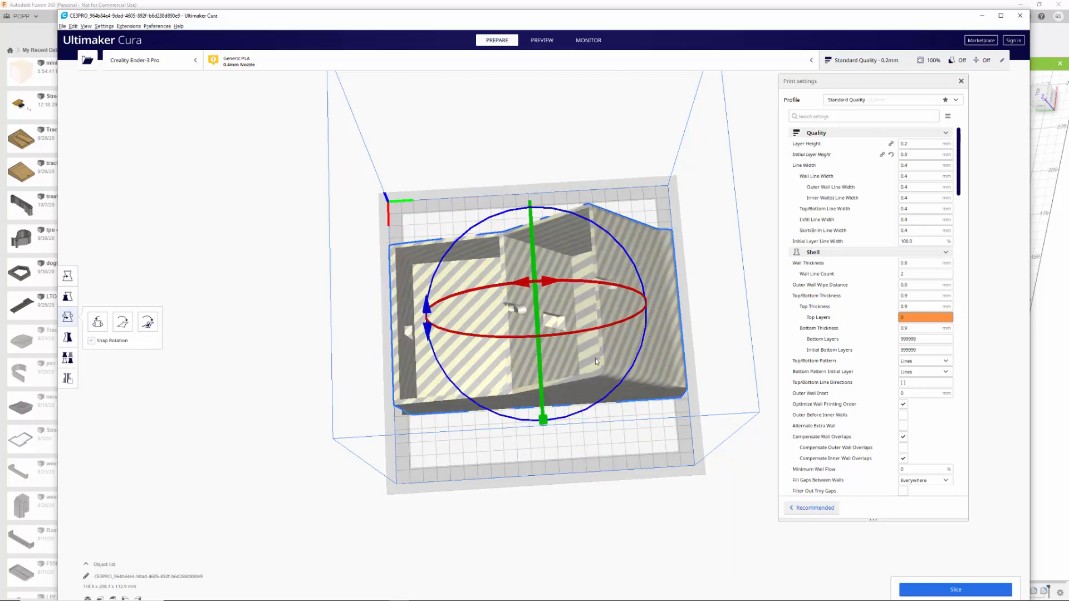
# Tilt the container about its horizontal axis and lower it through the build plate, leaving only its upper part above.
pyautogui.moveTo(571, 388); pyautogui.dragTo(575, 301, button='right')
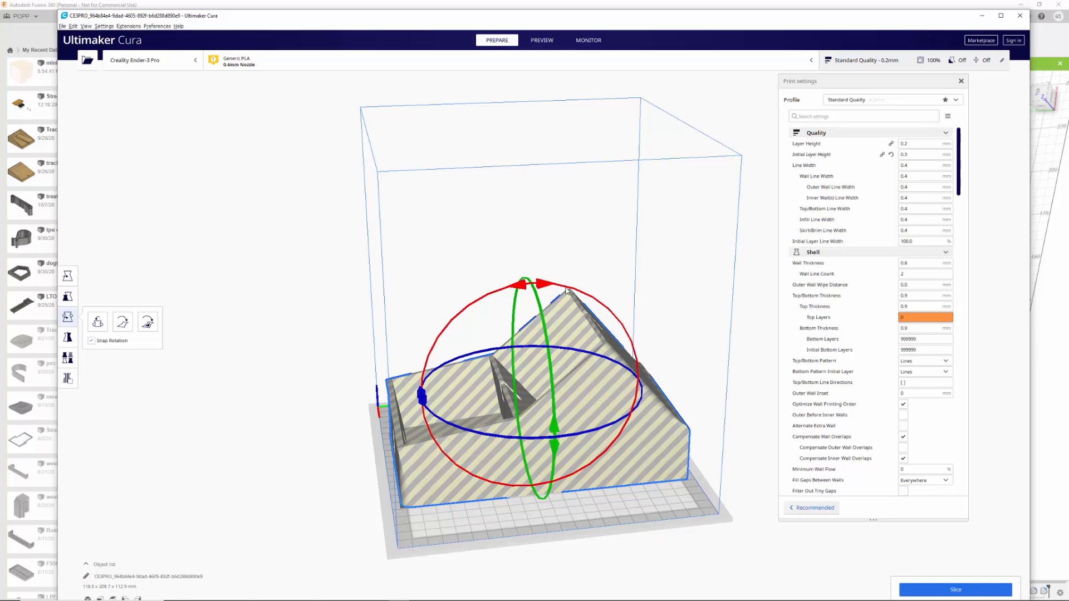
pyautogui.moveTo(596, 303); pyautogui.dragTo(598, 306)
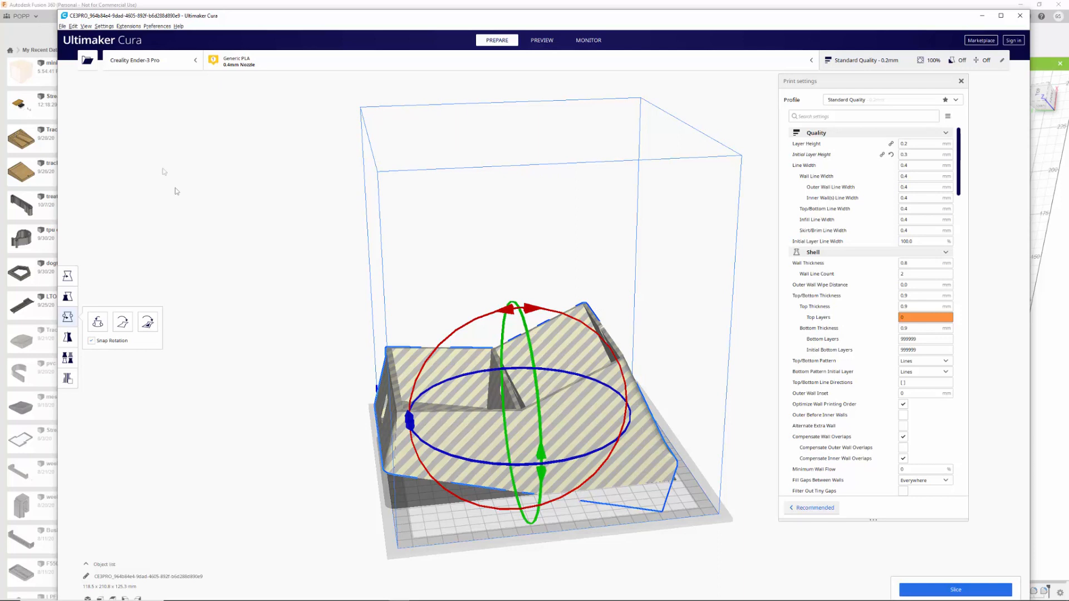
pyautogui.click(68, 275)
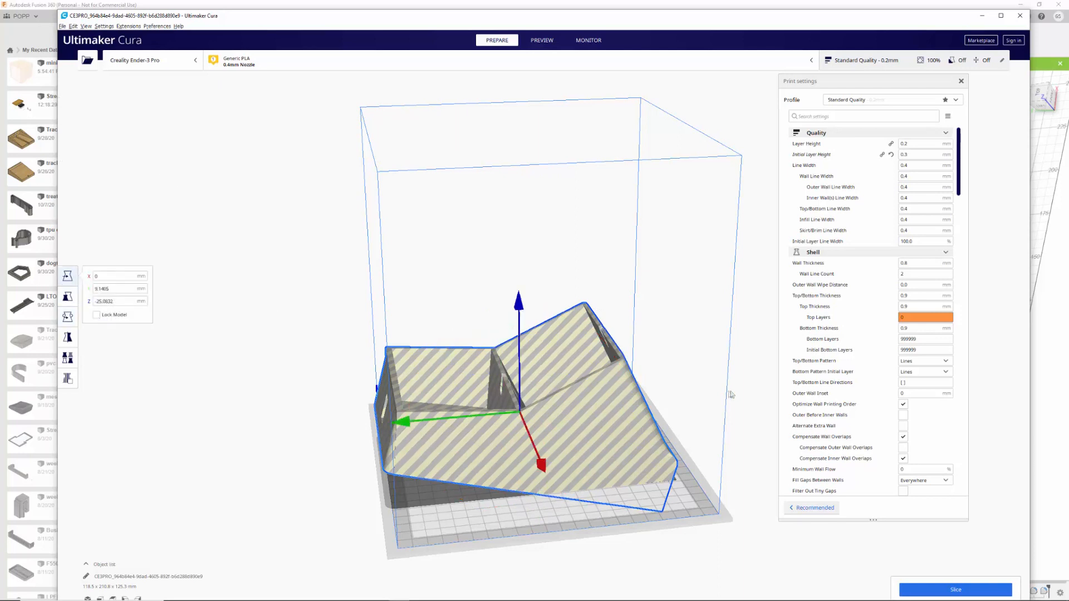
pyautogui.moveTo(523, 312); pyautogui.dragTo(526, 389)
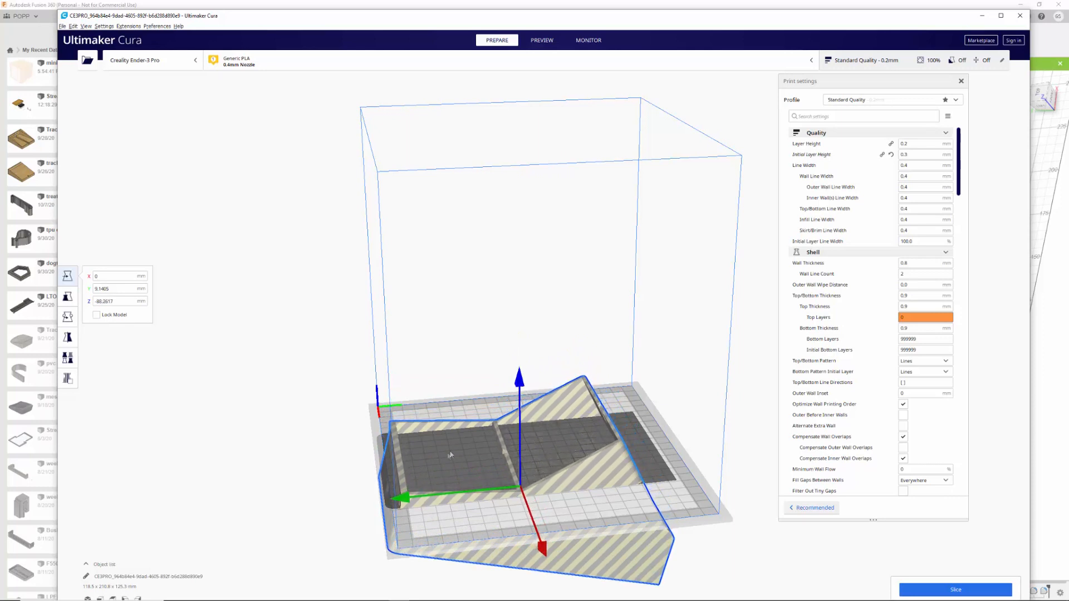
# Shift the sunken container along Y to about -12 mm and check from the side which part remains above the plate.
pyautogui.moveTo(405, 502); pyautogui.dragTo(432, 499)
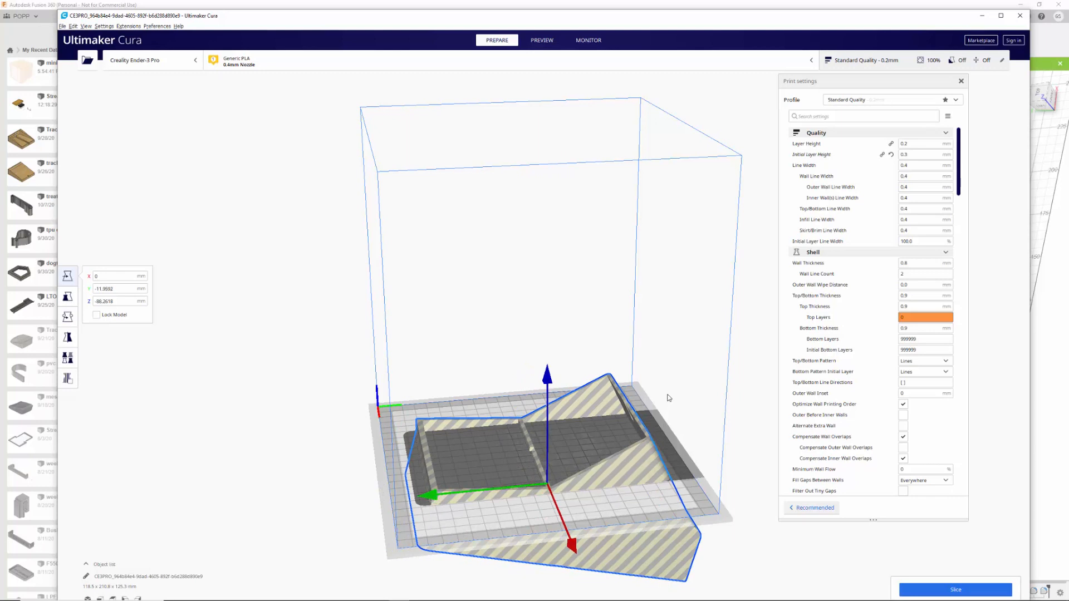
pyautogui.moveTo(663, 394); pyautogui.dragTo(632, 353, button='middle')
pyautogui.rightClick(659, 339)
pyautogui.moveTo(658, 339); pyautogui.dragTo(632, 300, button='right')
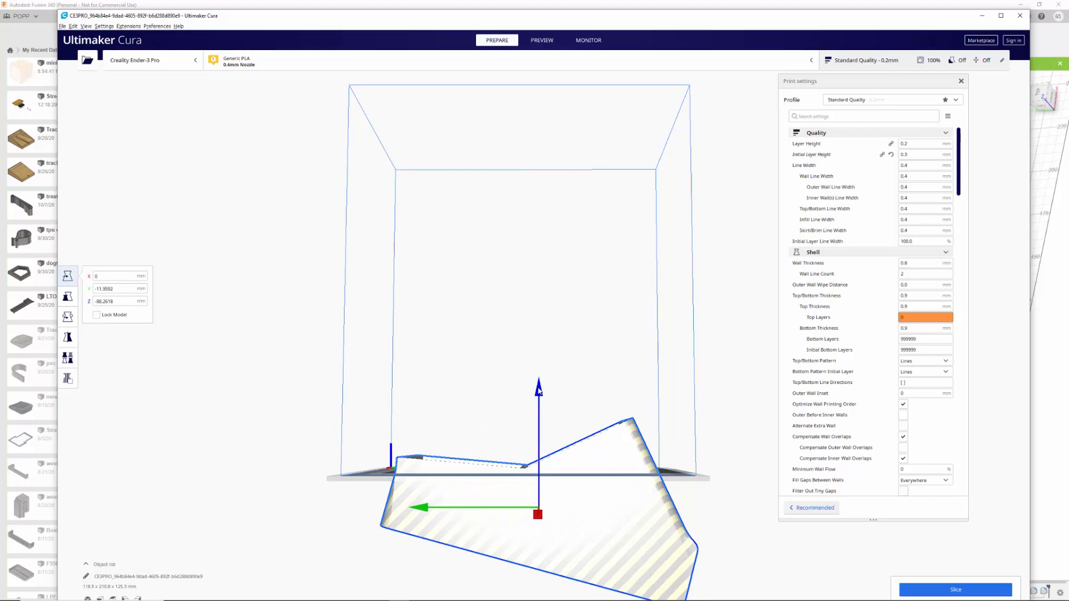
pyautogui.moveTo(539, 392); pyautogui.dragTo(539, 392)
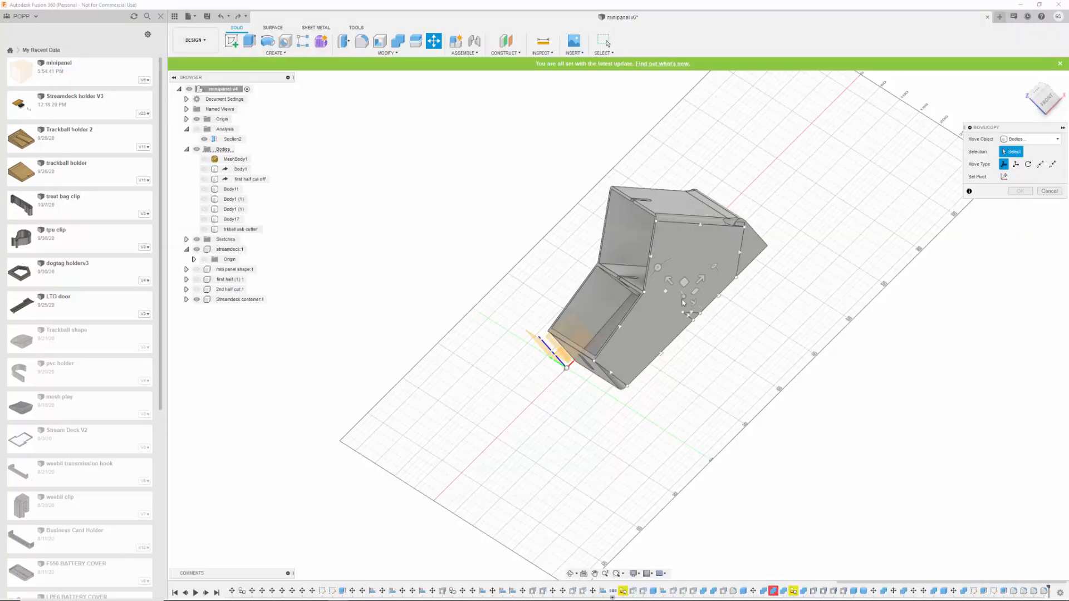
# In Fusion 360, create a copy of the container body moved 293.088 mm in Z beside the original.
pyautogui.click(664, 295)
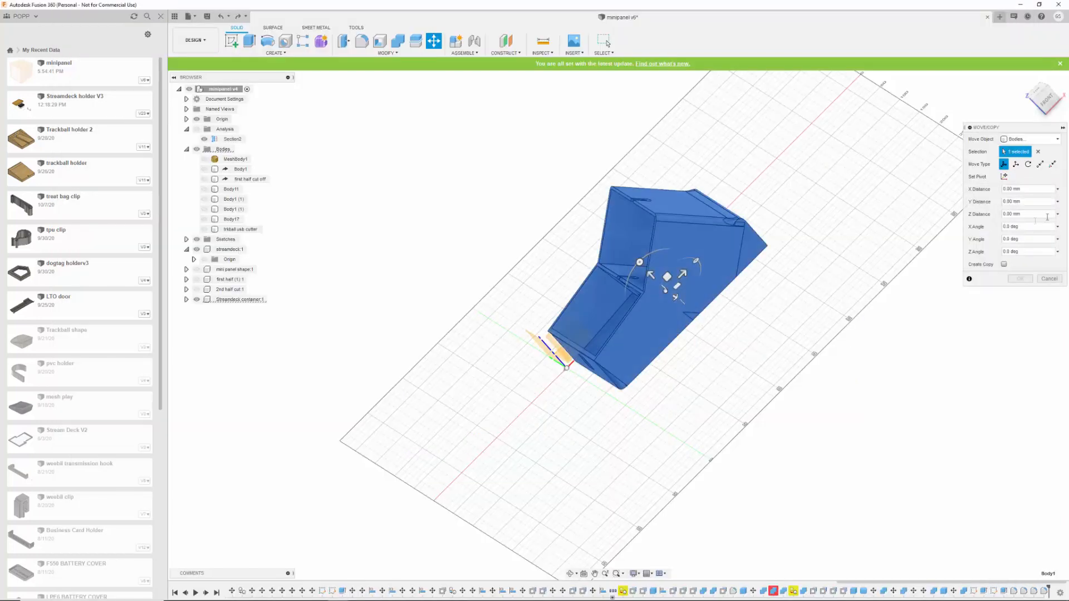
pyautogui.click(1004, 265)
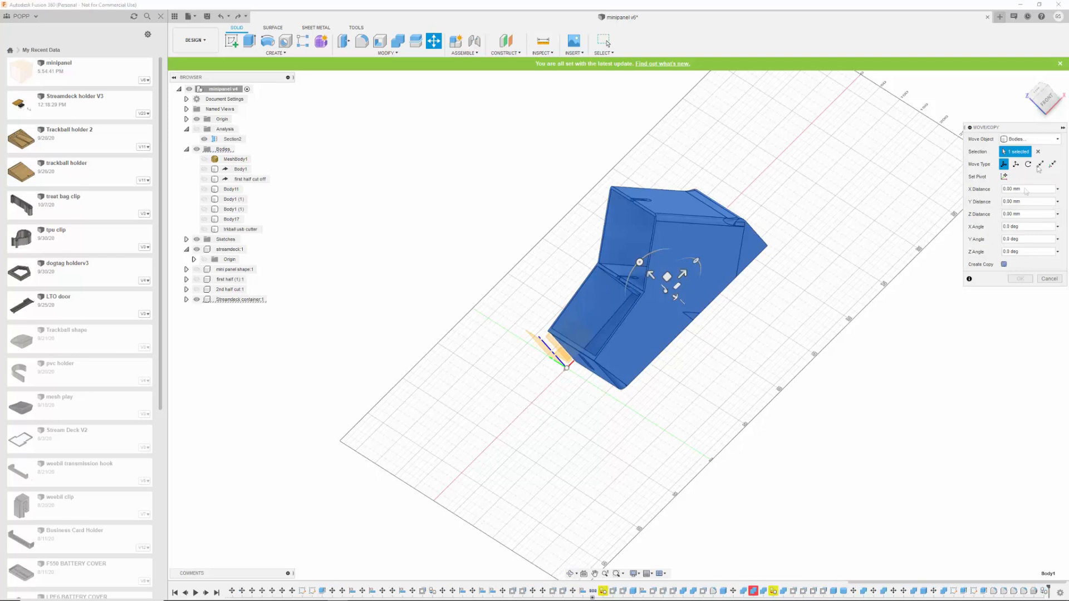
pyautogui.click(1039, 92)
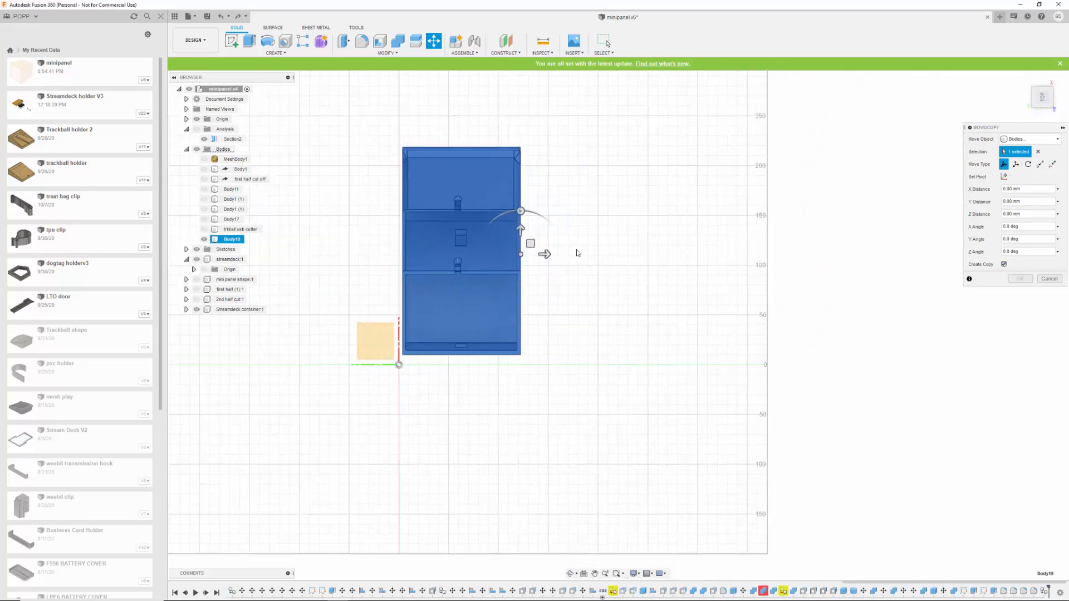
pyautogui.moveTo(546, 255); pyautogui.dragTo(839, 247)
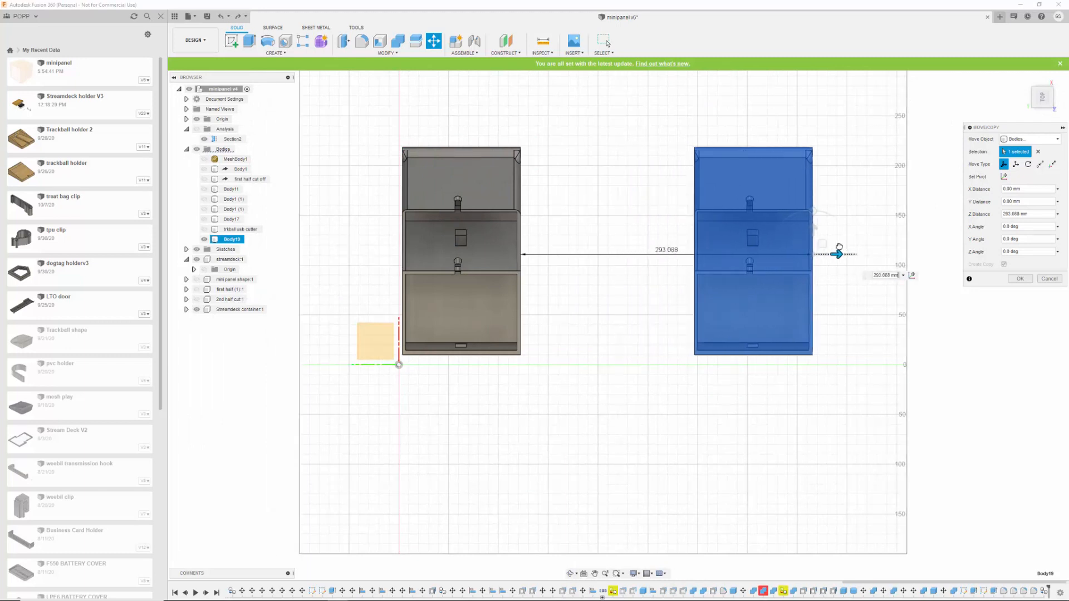
pyautogui.click(1021, 280)
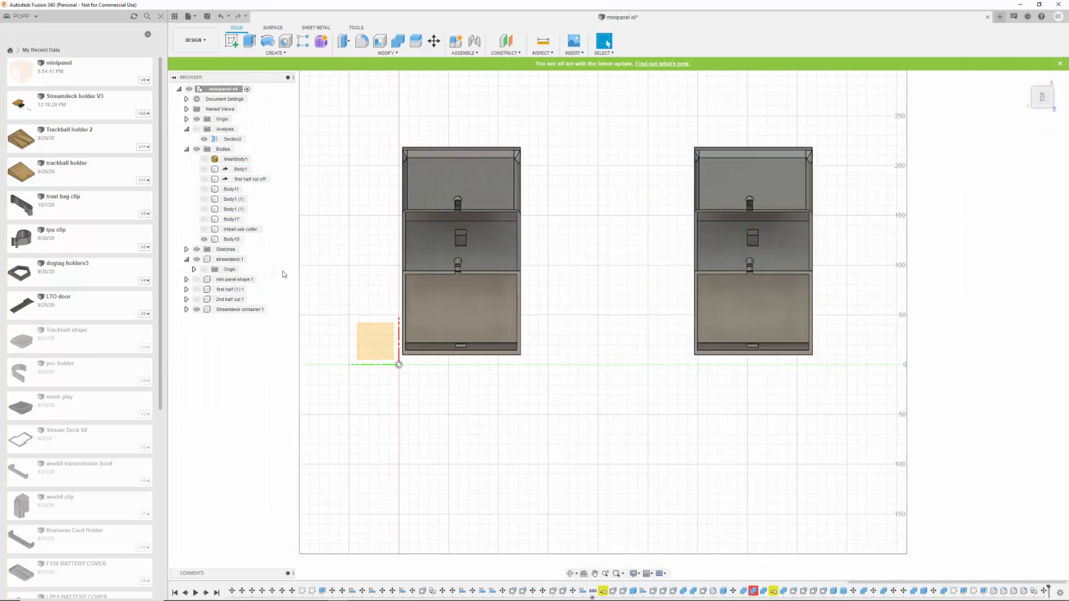
# Rename the copied body "print test" and hide the original Streamdeck container component.
pyautogui.click(231, 239)
pyautogui.click(197, 309)
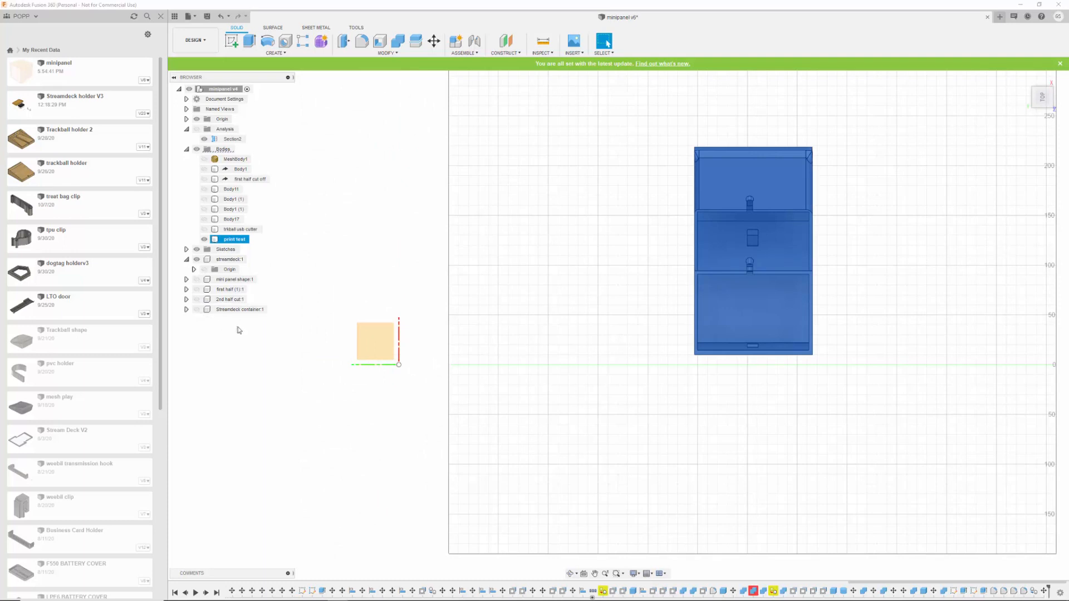
# Close a slanted four-sided sketch outline over the lower part of the copy and cut it away, leaving the upper rims.
pyautogui.keyDown('shift'); pyautogui.moveTo(912, 220); pyautogui.dragTo(842, 229, button='middle'); pyautogui.keyUp('shift')
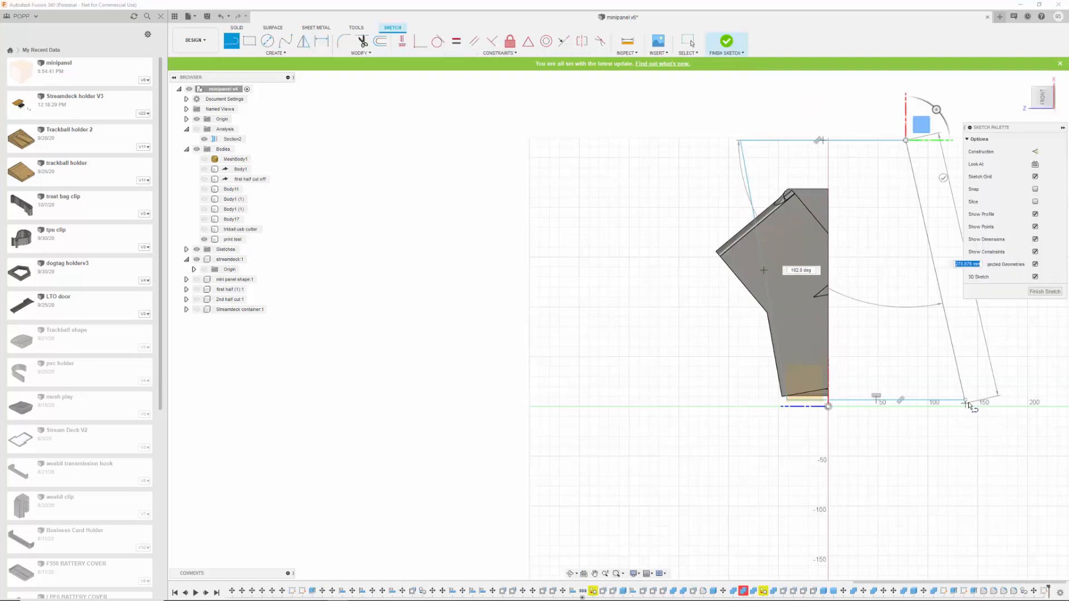
pyautogui.click(970, 408)
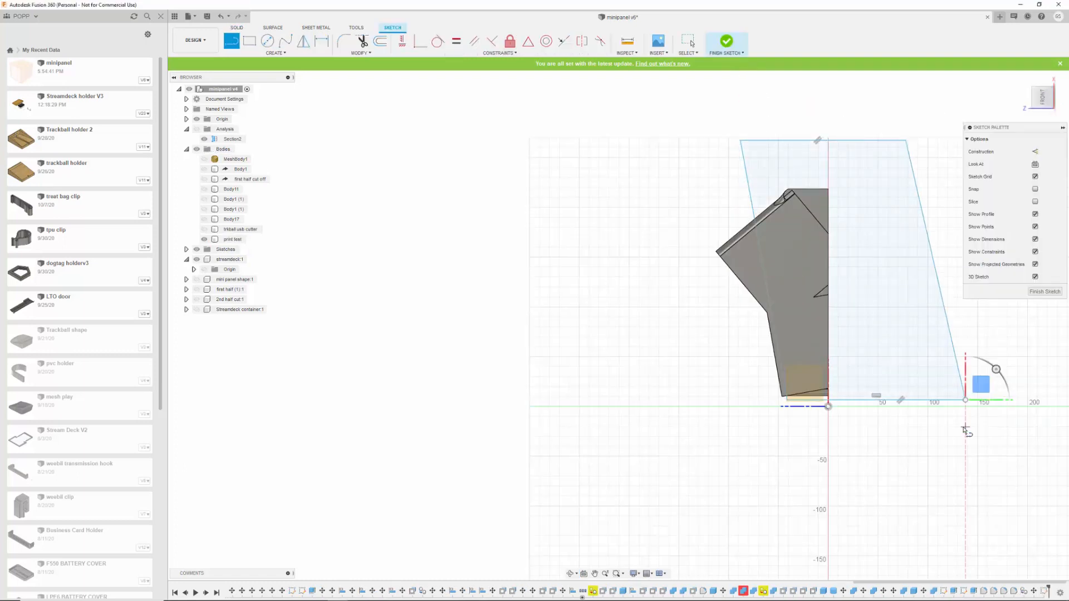
pyautogui.press('e')
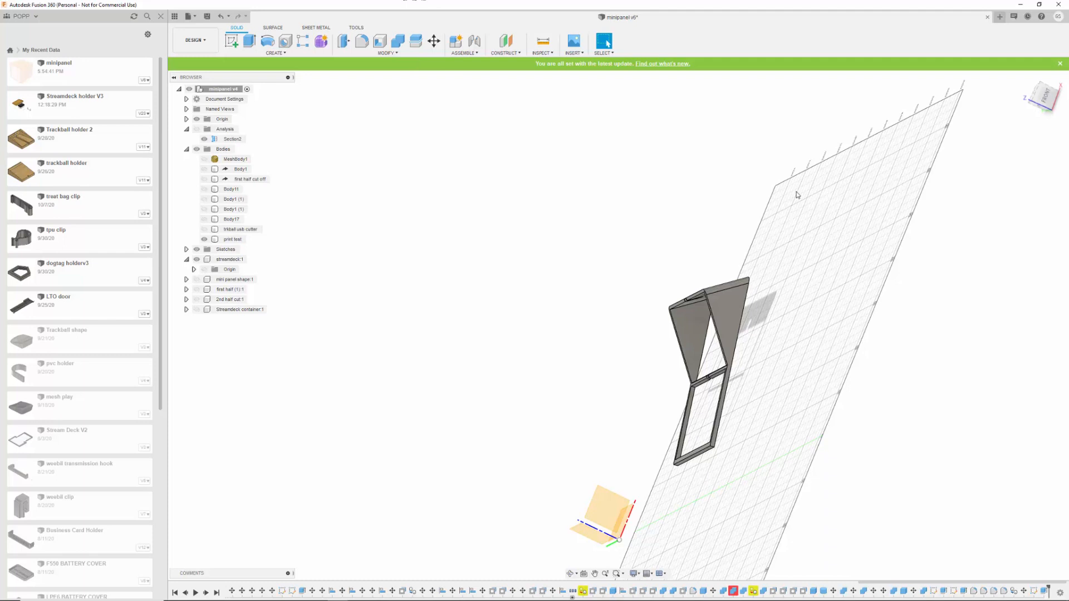
# Send the trimmed print test body to Ultimaker Cura for 3D printing.
pyautogui.moveTo(796, 195); pyautogui.dragTo(582, 529)
pyautogui.click(190, 16)
pyautogui.click(218, 128)
pyautogui.click(1022, 255)
# Lay the print test flat by aligning its cut underside with the build plate.
pyautogui.moveTo(352, 251); pyautogui.dragTo(347, 179, button='right')
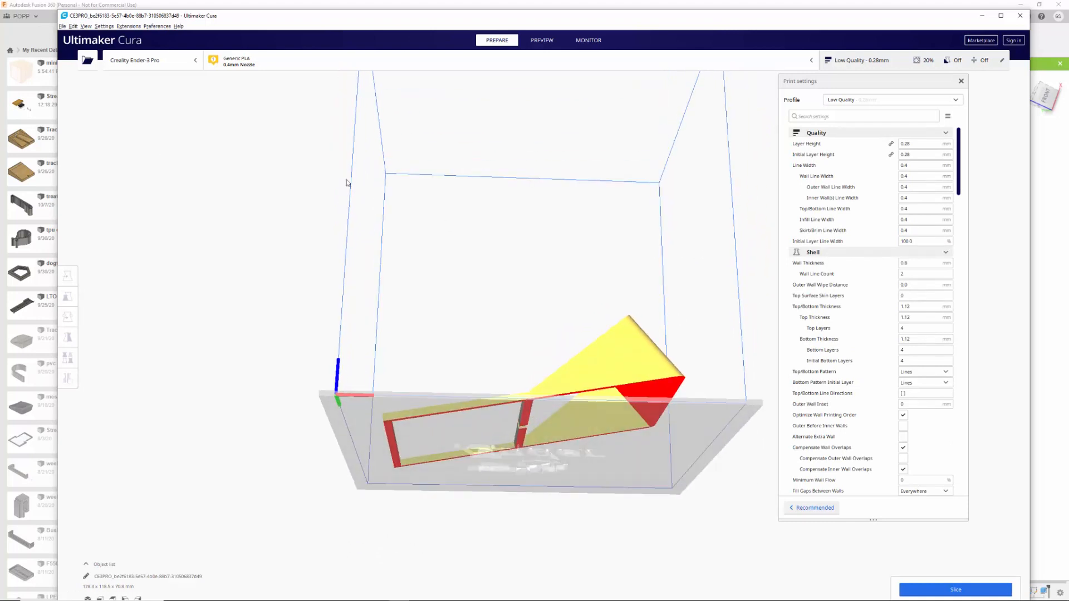
pyautogui.click(597, 357)
pyautogui.click(67, 317)
pyautogui.click(147, 322)
pyautogui.click(676, 381)
# Move the print test along X and Y to position it near the middle of the build plate.
pyautogui.moveTo(644, 236); pyautogui.dragTo(664, 372, button='right')
pyautogui.click(68, 276)
pyautogui.moveTo(562, 520); pyautogui.dragTo(662, 435)
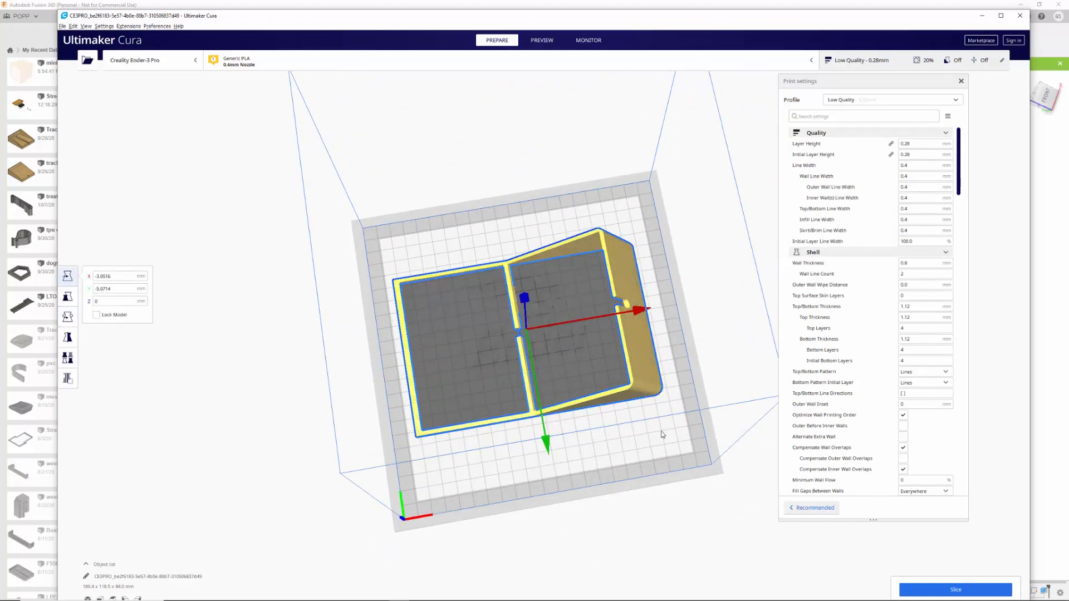
pyautogui.moveTo(641, 310); pyautogui.dragTo(645, 310)
# Slice the print test and start saving it as G-code in the Stream deck folder, entering "Trkba" in the file name.
pyautogui.moveTo(713, 437); pyautogui.dragTo(715, 353, button='right')
pyautogui.click(969, 590)
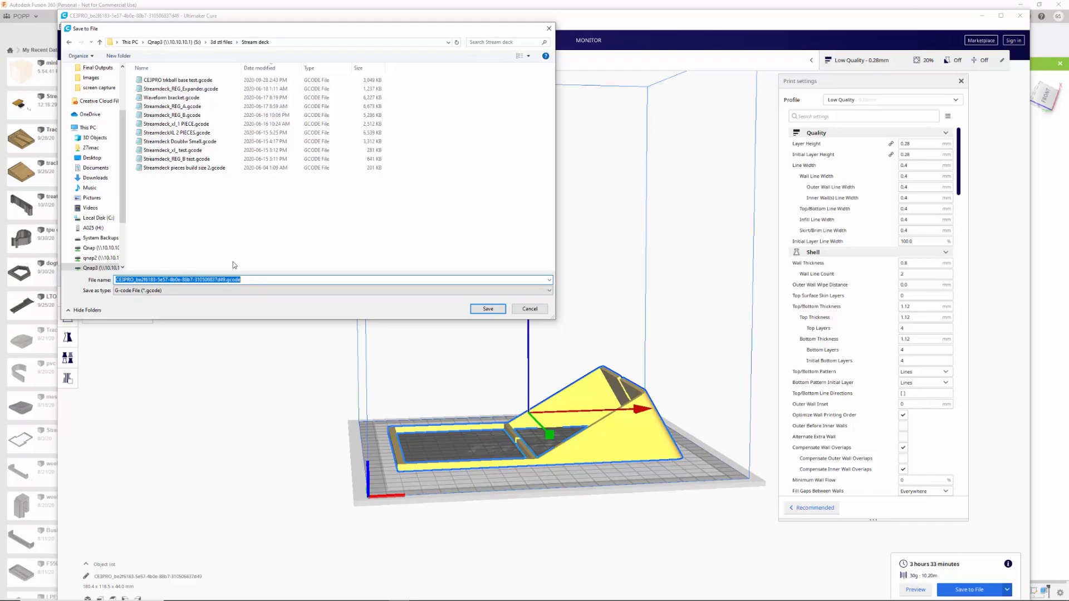
pyautogui.write('Trkba')
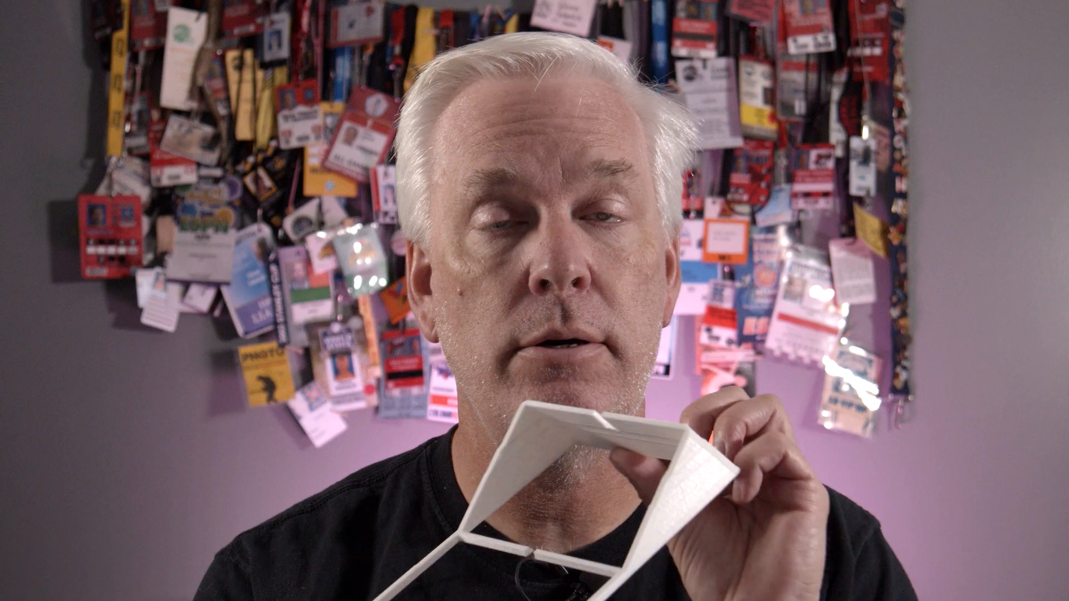